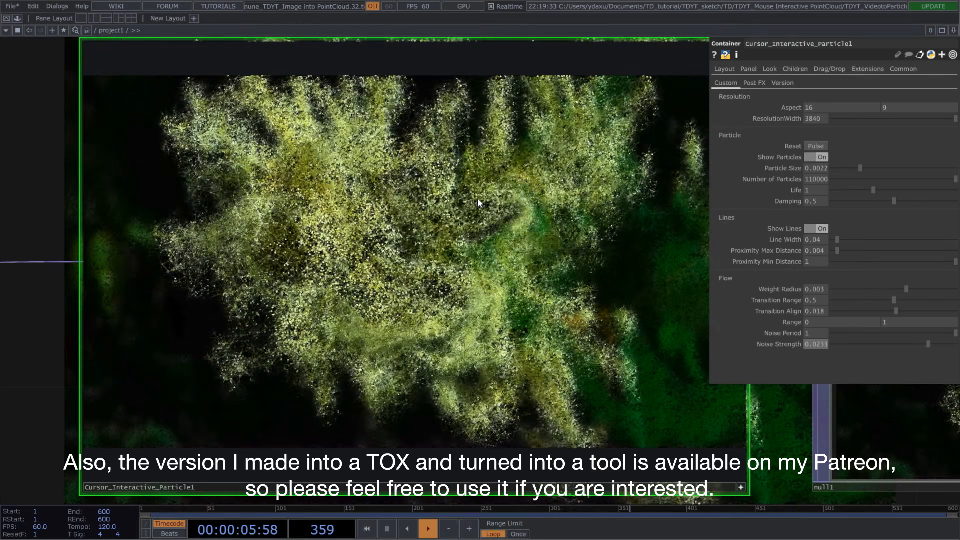
Lower the particle component's Noise Period to 0.113 and raise its Noise Strength
left_click_drag(884, 333, 845, 337)
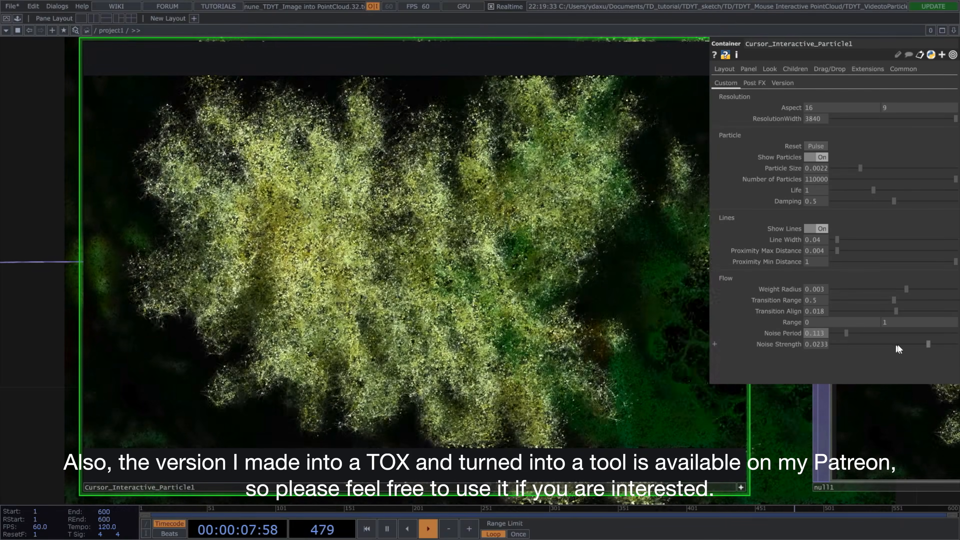
left_click_drag(928, 345, 957, 346)
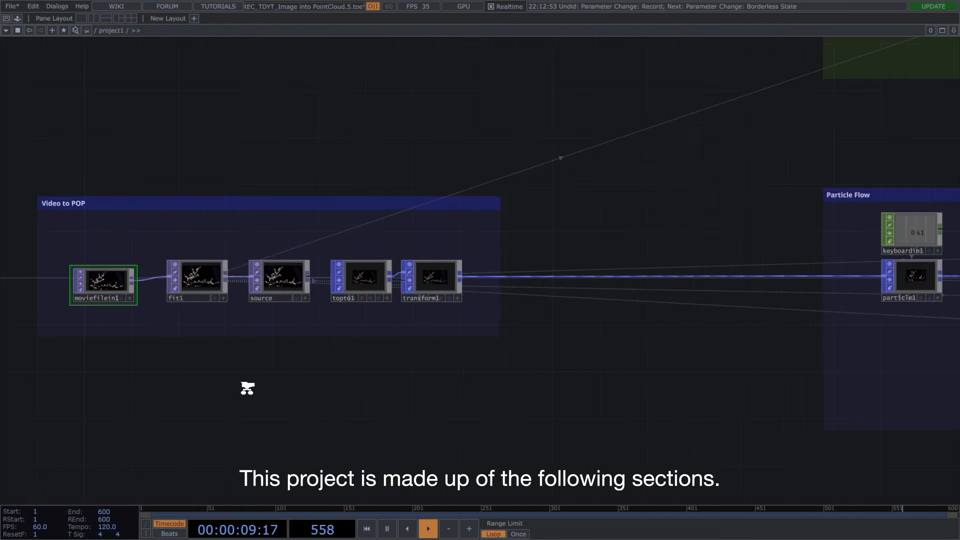
Look through the finished network's Video to POP, Cursor Tracking, Particle Flow, and Rendering and Post FX sections
middle_click_drag(247, 388, 229, 371)
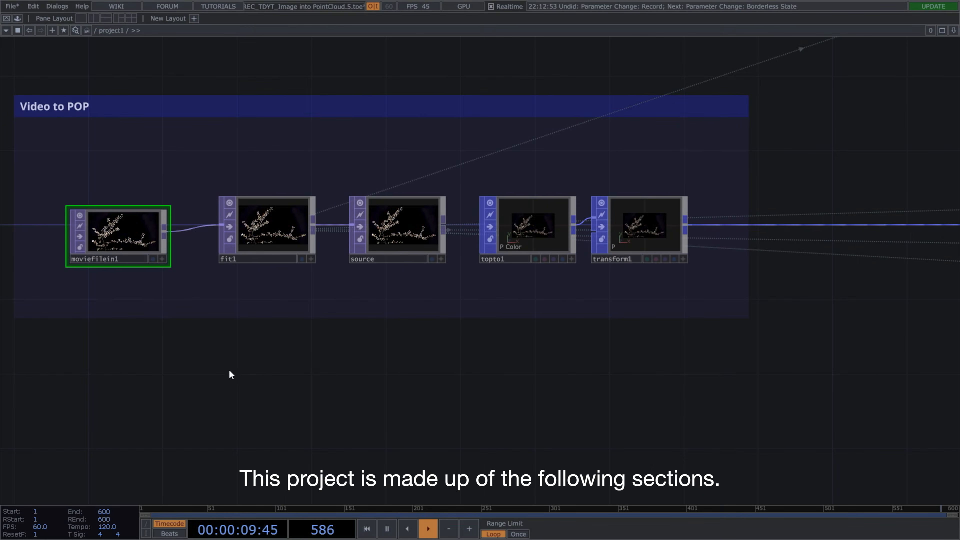
left_click_drag(229, 370, 278, 403)
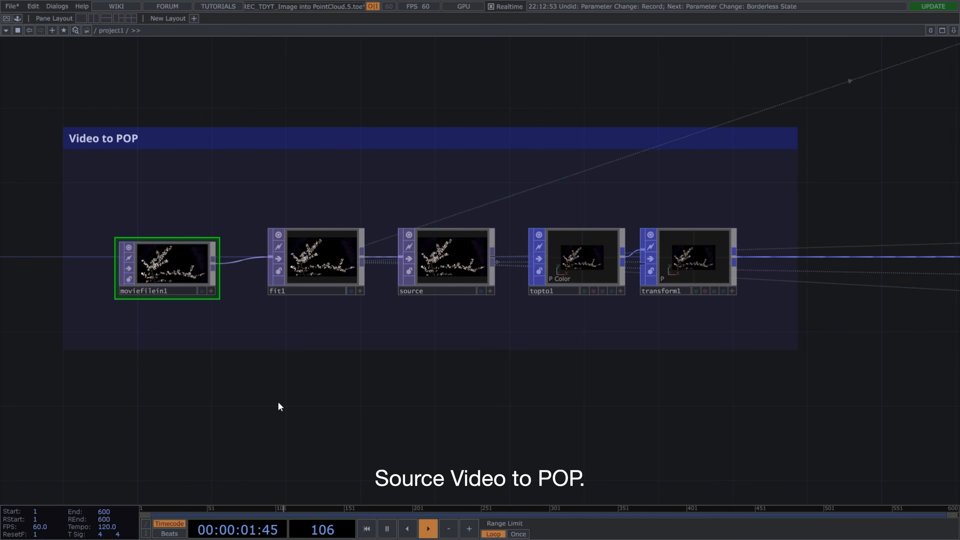
left_click_drag(814, 198, 326, 425)
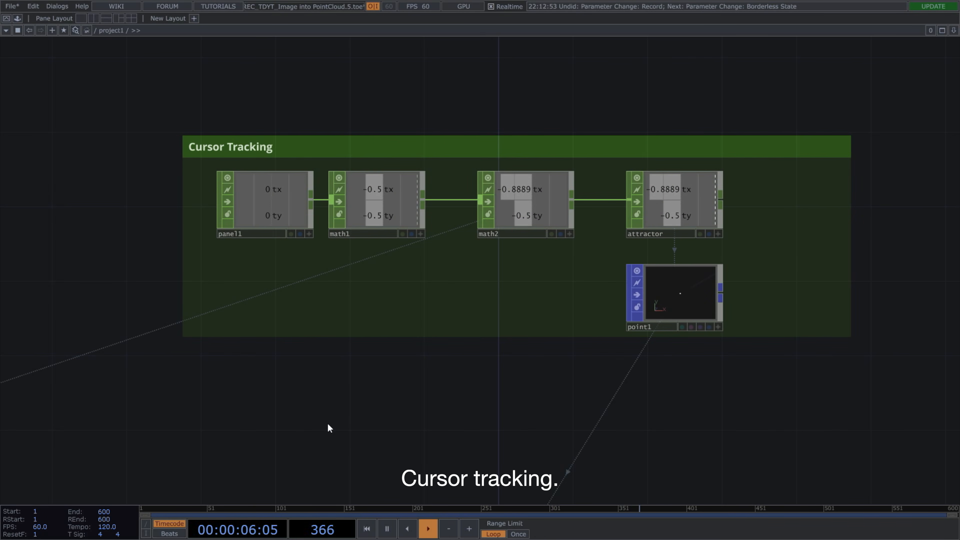
left_click_drag(375, 255, 342, 153)
scroll(342, 155, "down", 3)
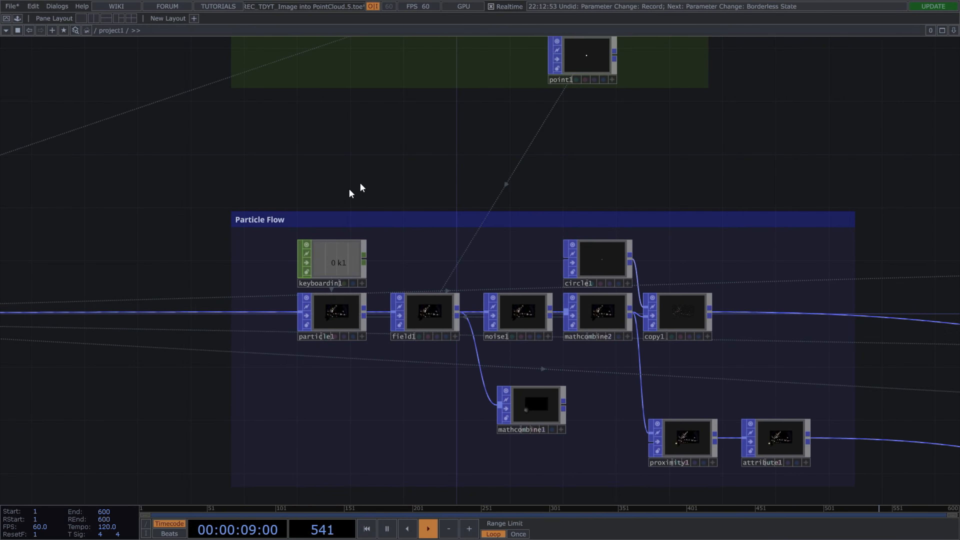
left_click_drag(352, 189, 292, 142)
left_click_drag(620, 129, 321, 119)
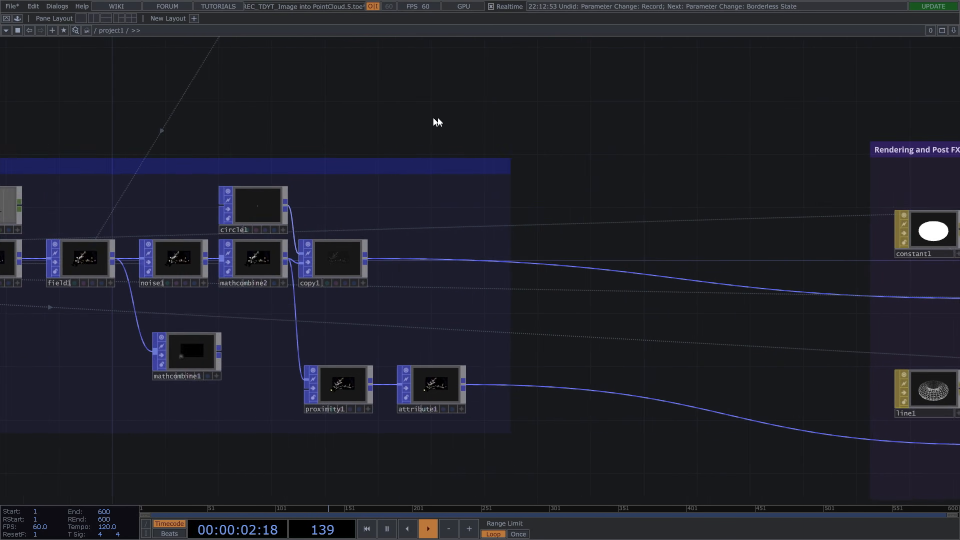
left_click_drag(699, 121, 332, 132)
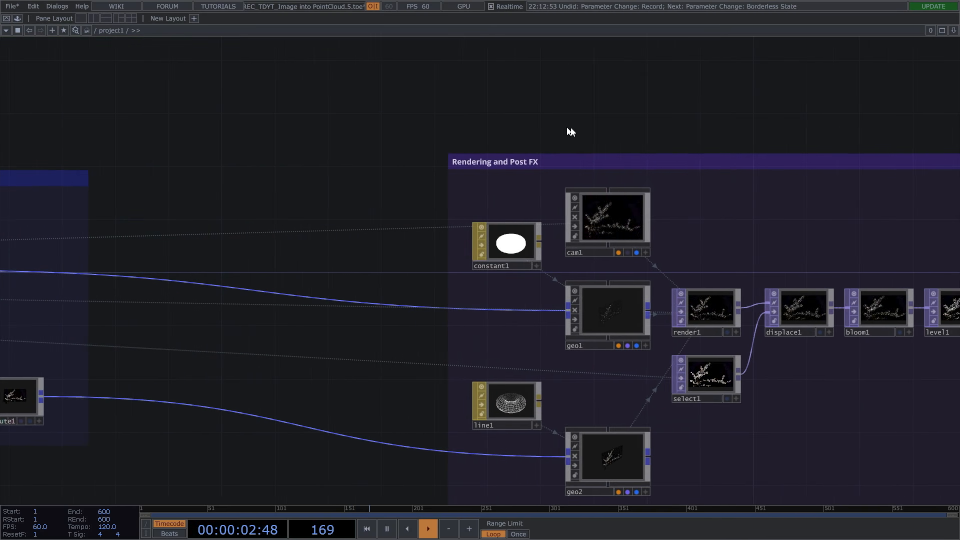
left_click_drag(648, 125, 349, 90)
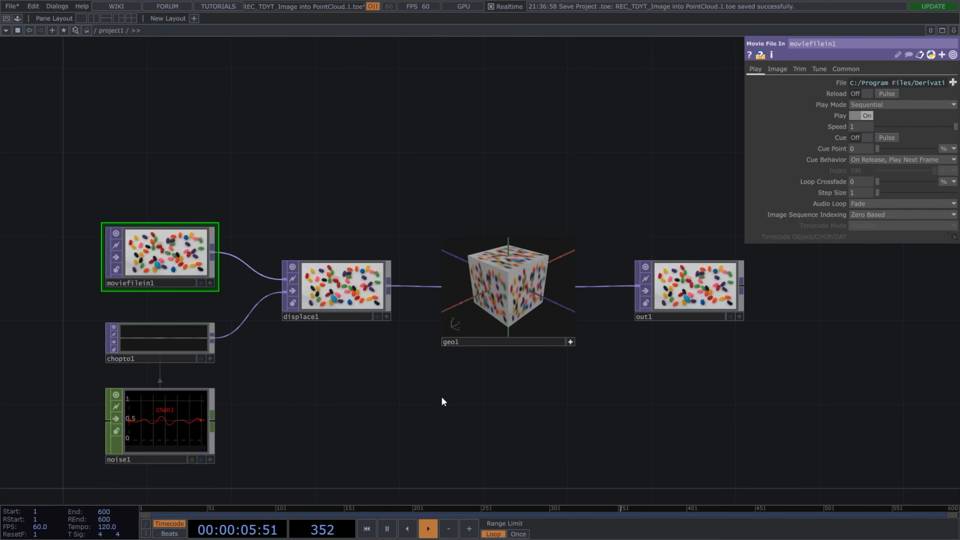
Delete all the default operators from the project network
scroll(441, 397, "down", 3)
left_click_drag(211, 236, 757, 386)
key("Delete")
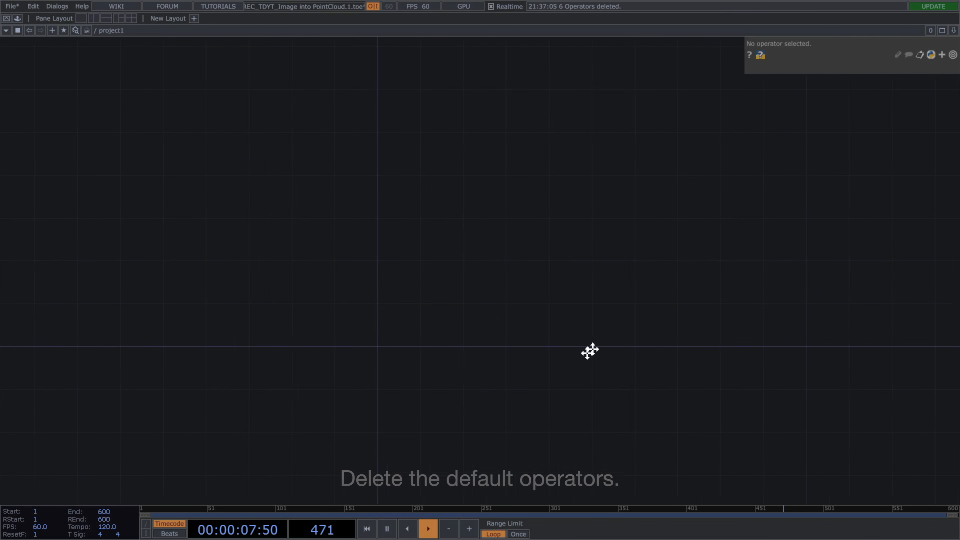
Add a Movie File In TOP and load the blossom branch source video into it
key("Tab")
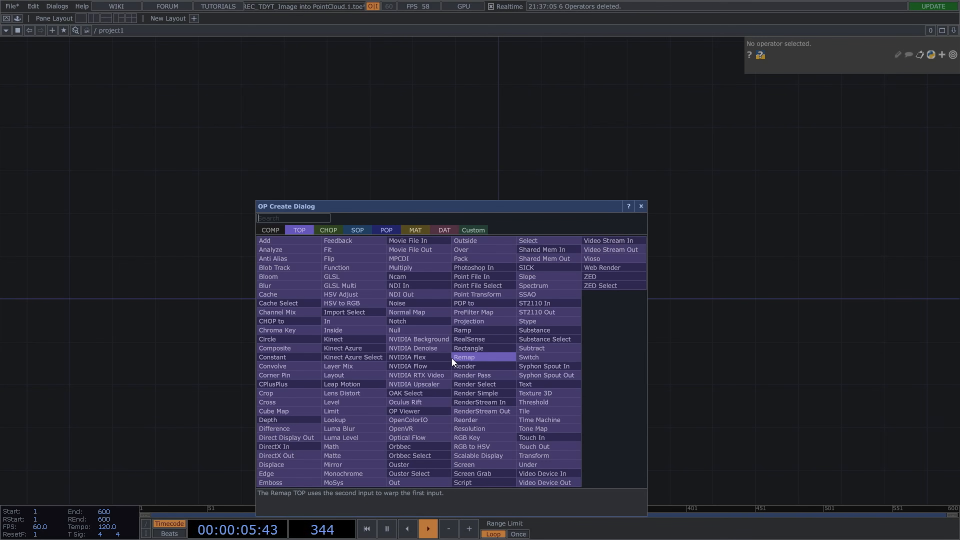
left_click(417, 242)
left_click(406, 283)
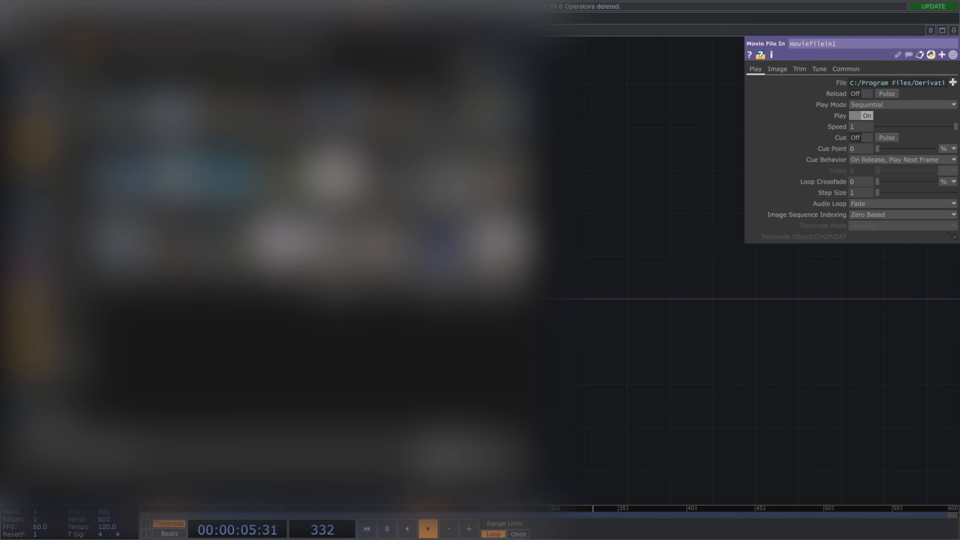
double_click(439, 226)
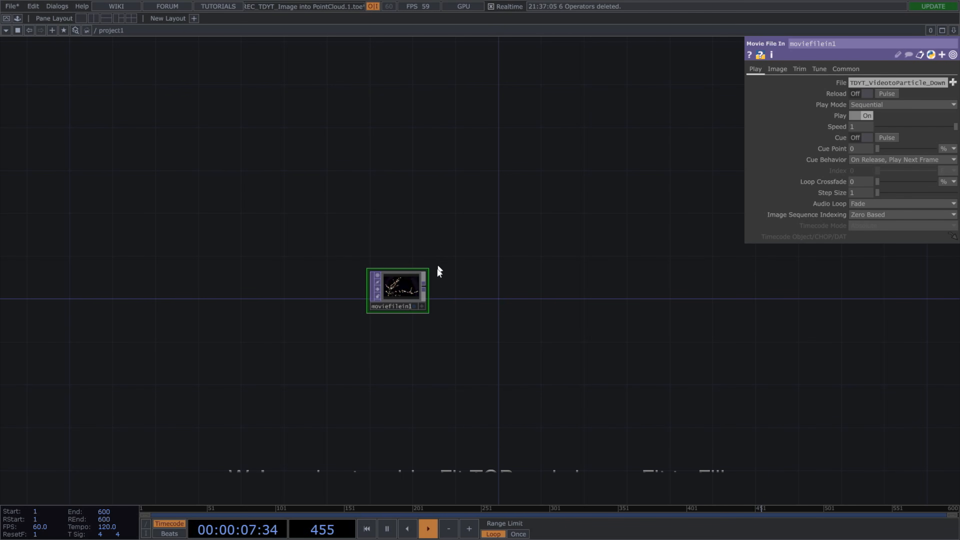
Add a Fit TOP after the movie input and set its Fit mode to Fill
key("Tab")
type("fit")
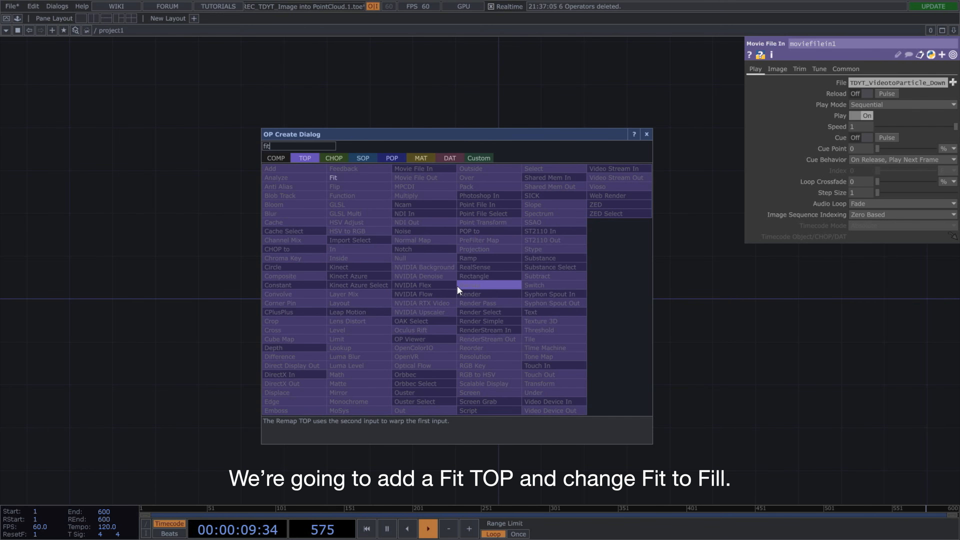
left_click(385, 178)
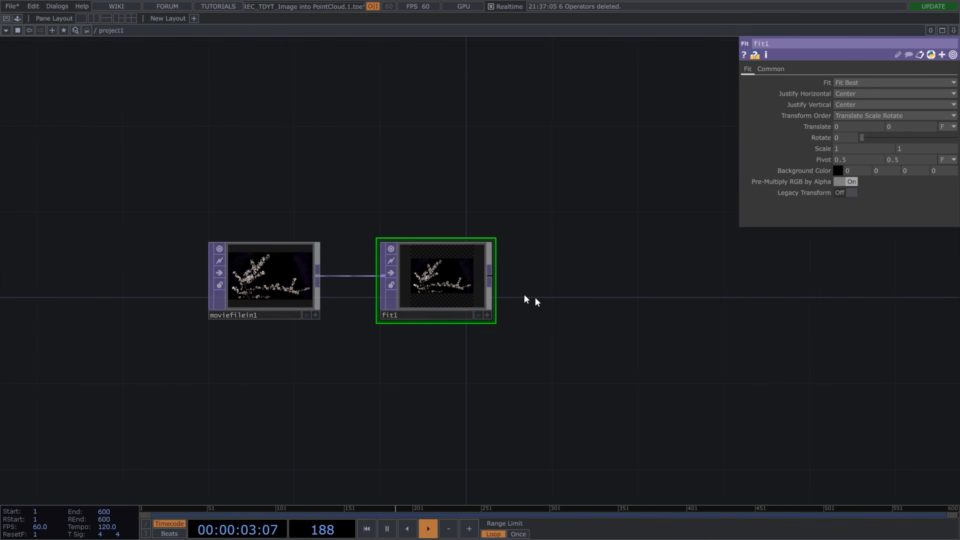
left_click(862, 81)
left_click(849, 96)
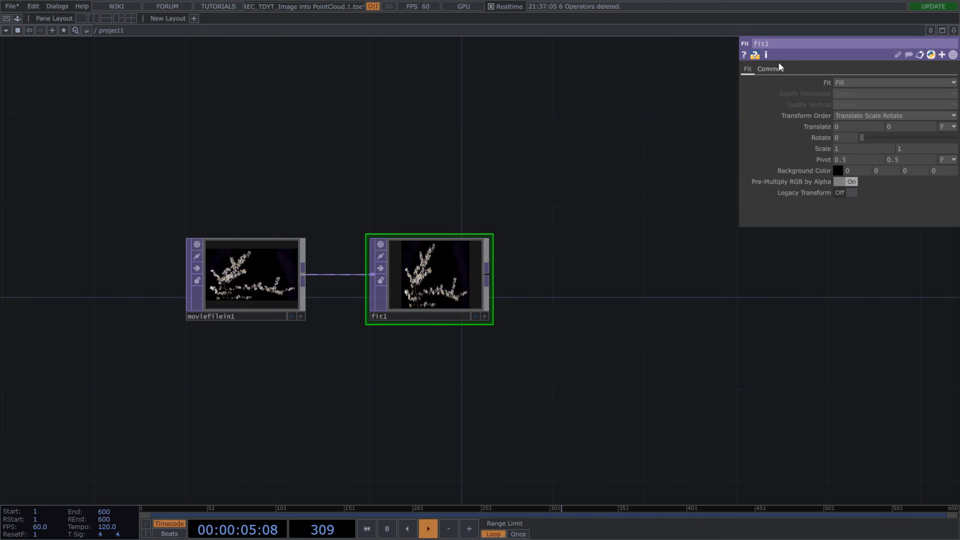
Set the Fit TOP's output resolution to 3840 by 2160
left_click(778, 66)
left_click(834, 94)
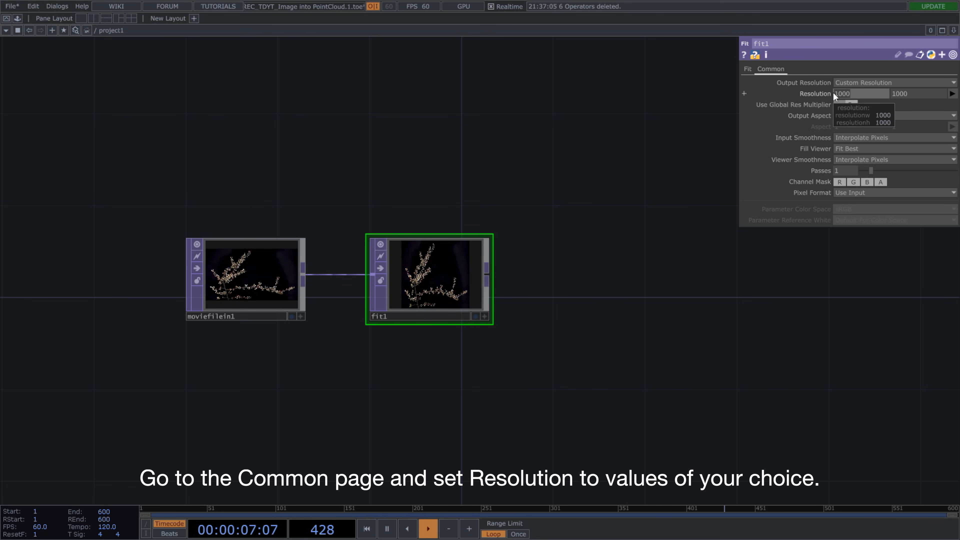
type("3")
type("840")
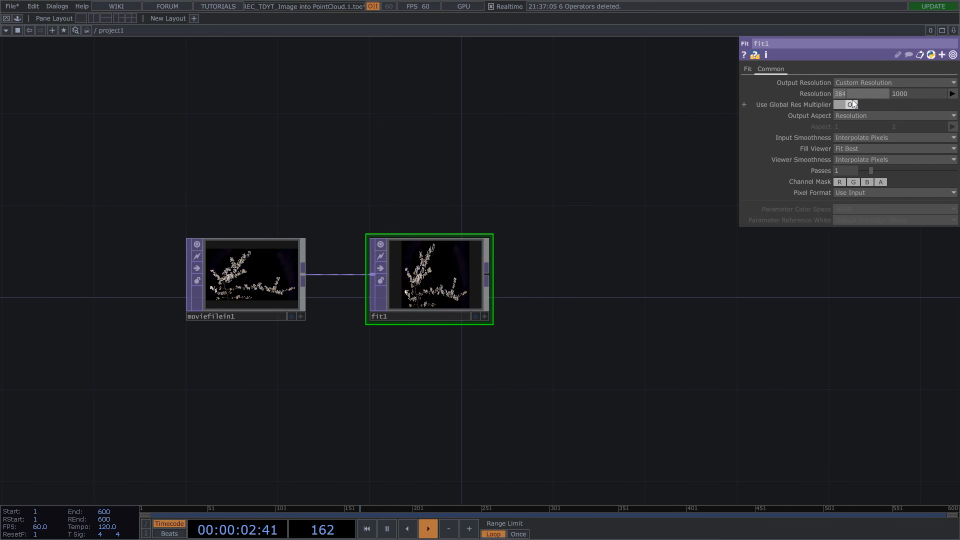
key("Tab")
type("21")
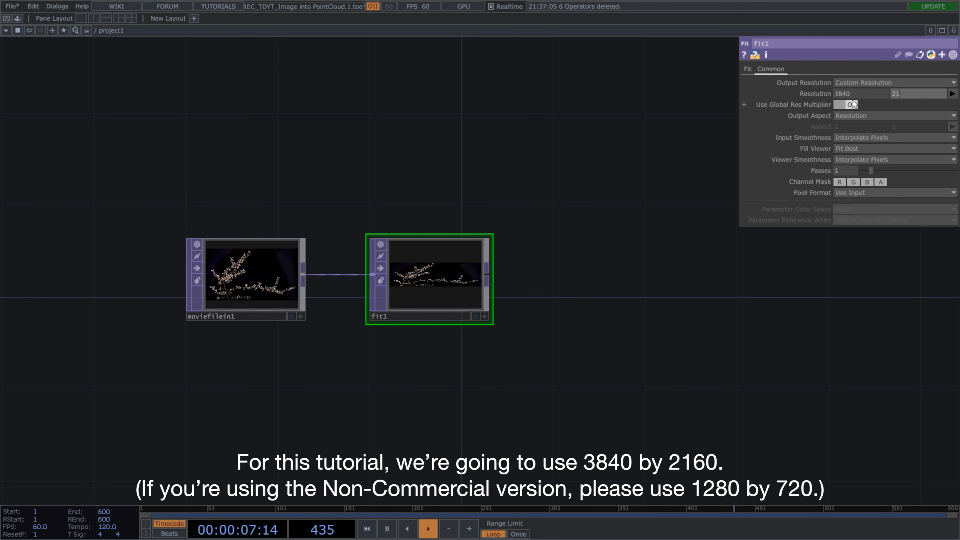
type("60")
key("Return")
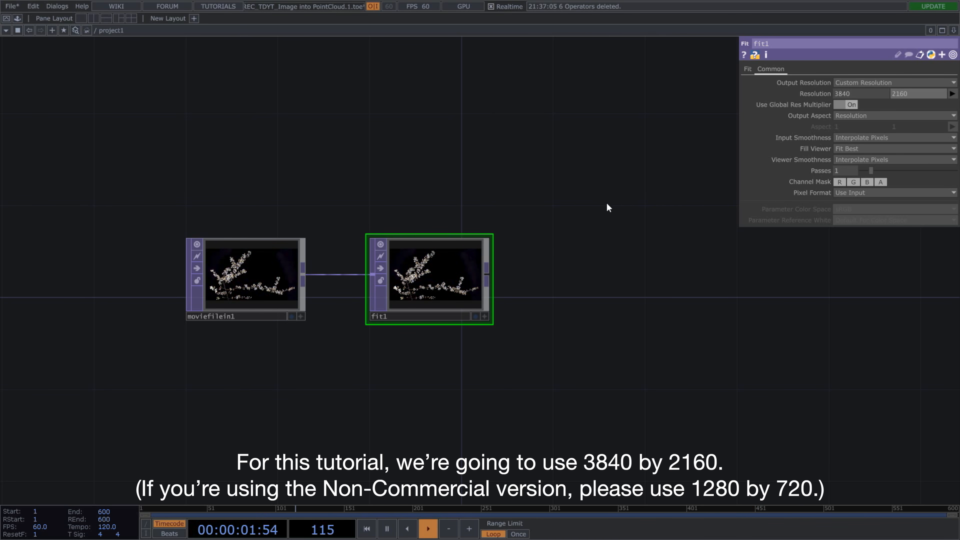
Add a Null TOP after the Fit TOP and rename it source
right_click(490, 276)
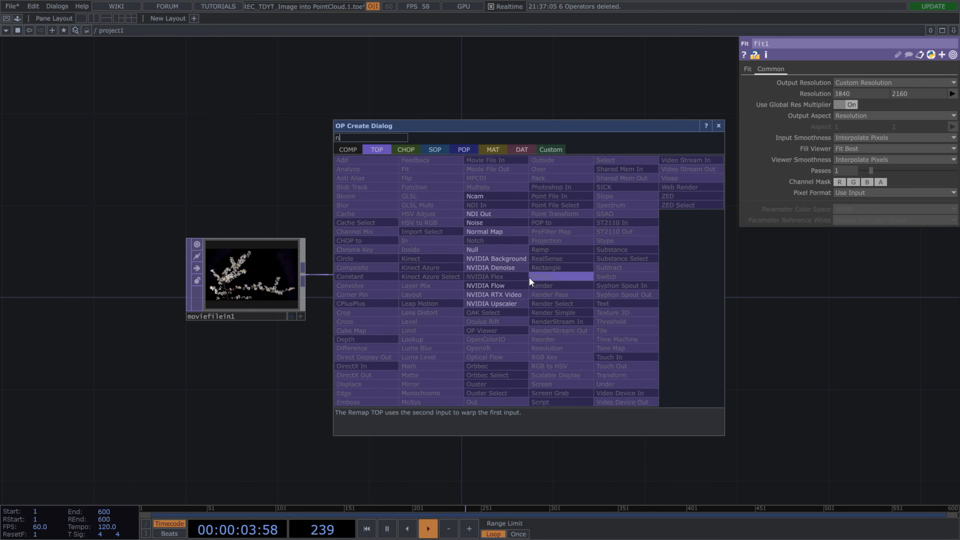
left_click(530, 278)
left_click(554, 317)
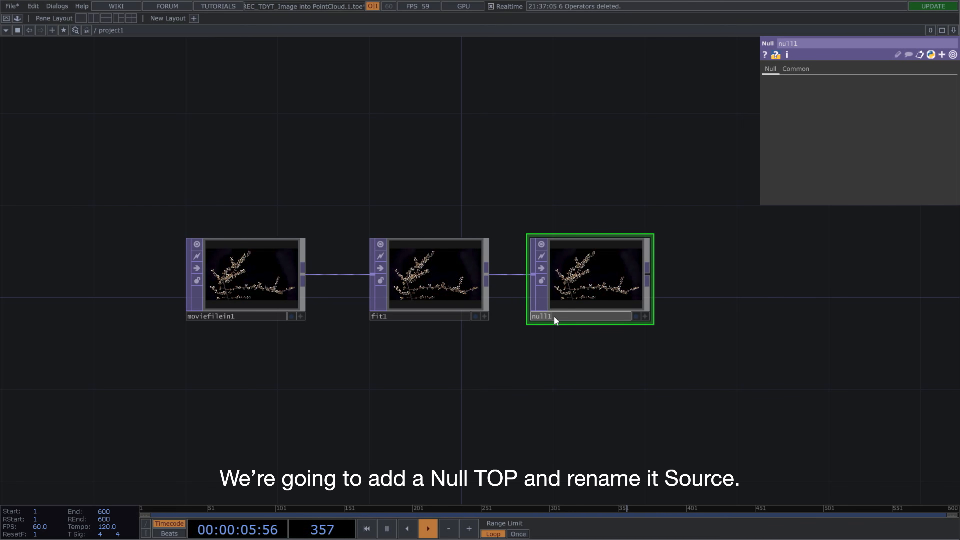
type("source")
key("Return")
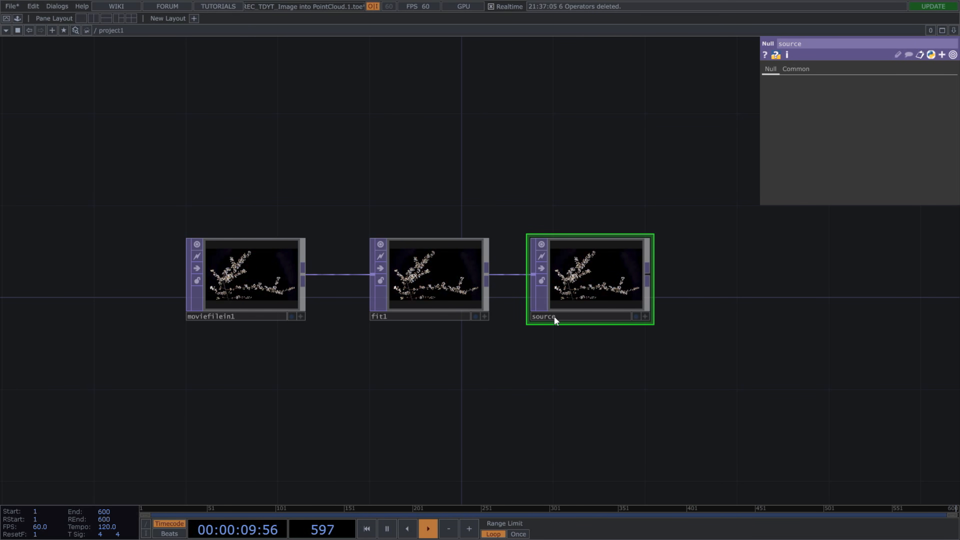
Add a TOP to POP that converts the source Null TOP into points
left_click(645, 279)
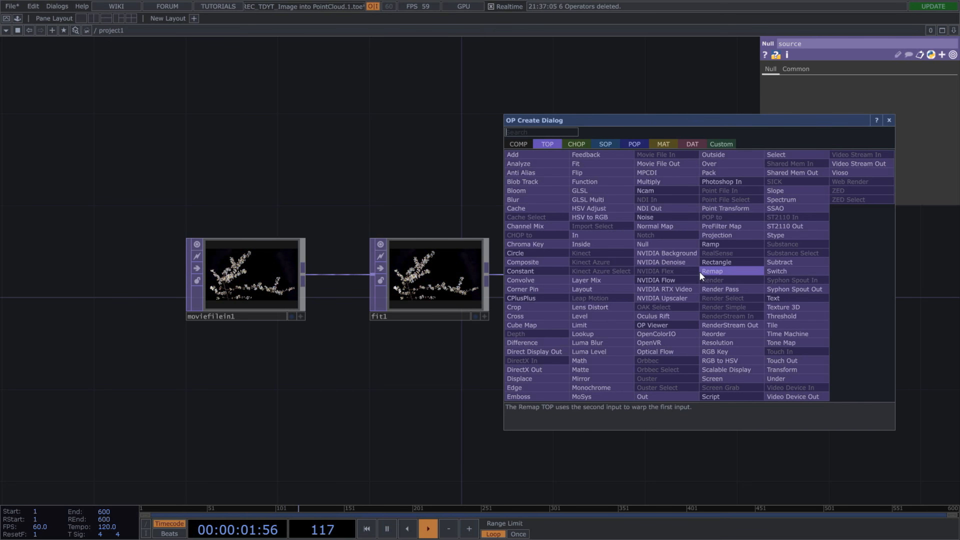
left_click(629, 145)
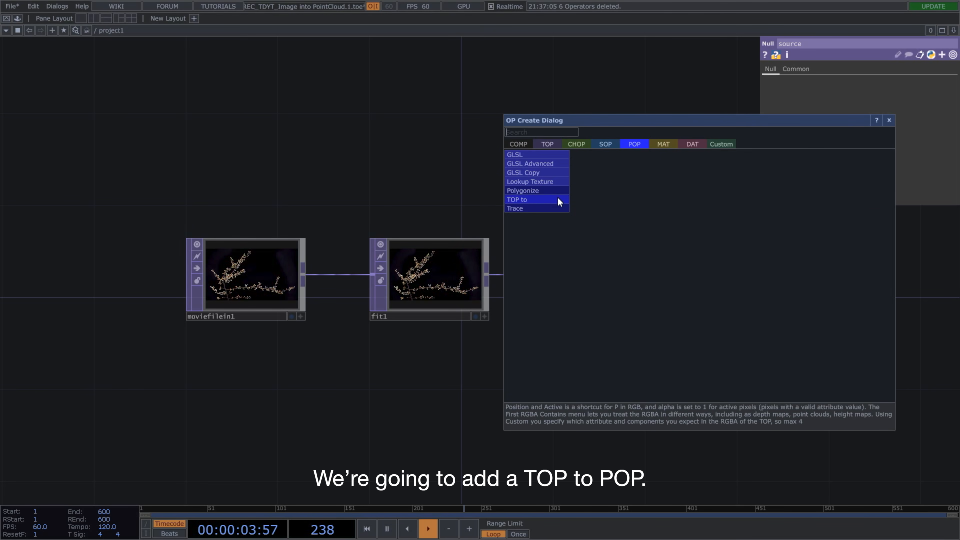
left_click(537, 199)
left_click(700, 303)
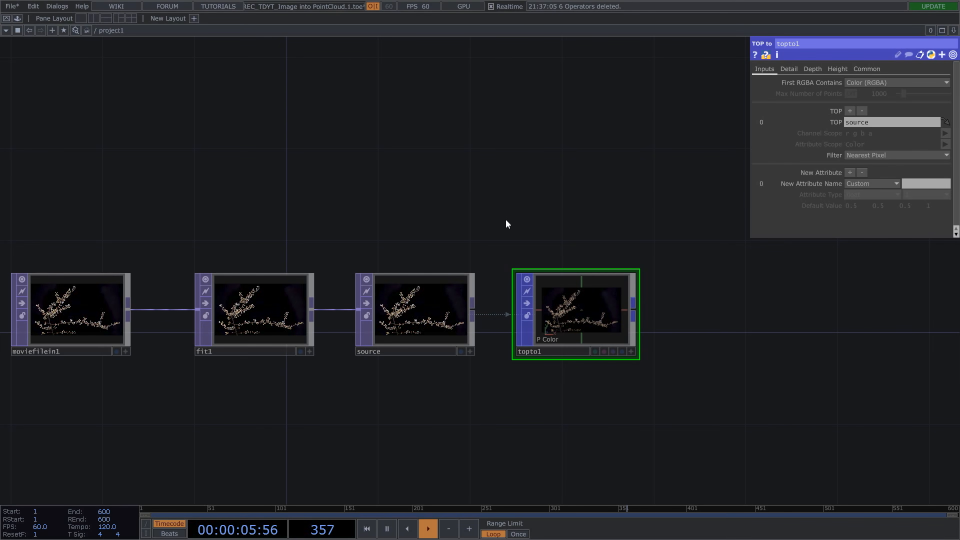
Add a Null POP after the TOP to POP, aligned with the chain and leaving a wide gap between them
scroll(624, 295, "down", 4)
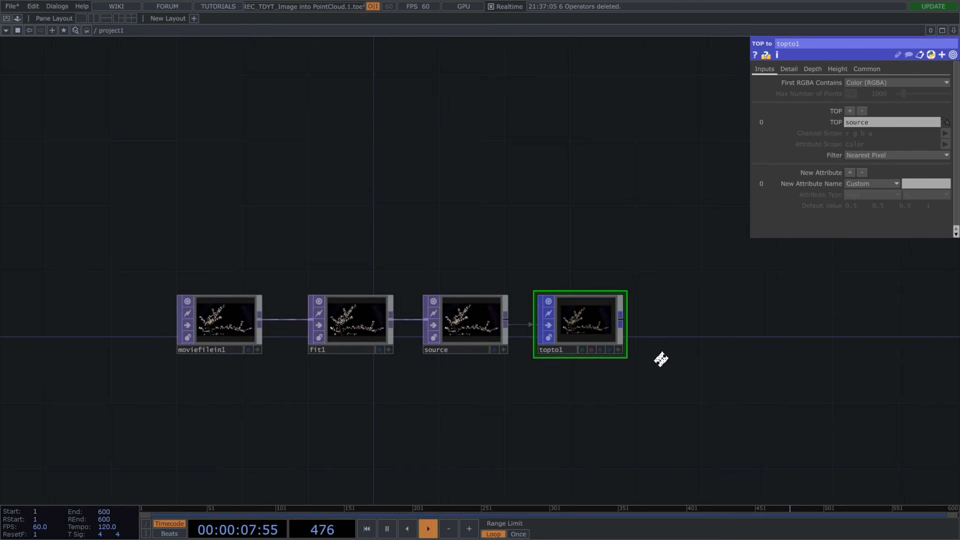
scroll(661, 359, "down", 4)
left_click_drag(661, 360, 733, 365)
type("nul")
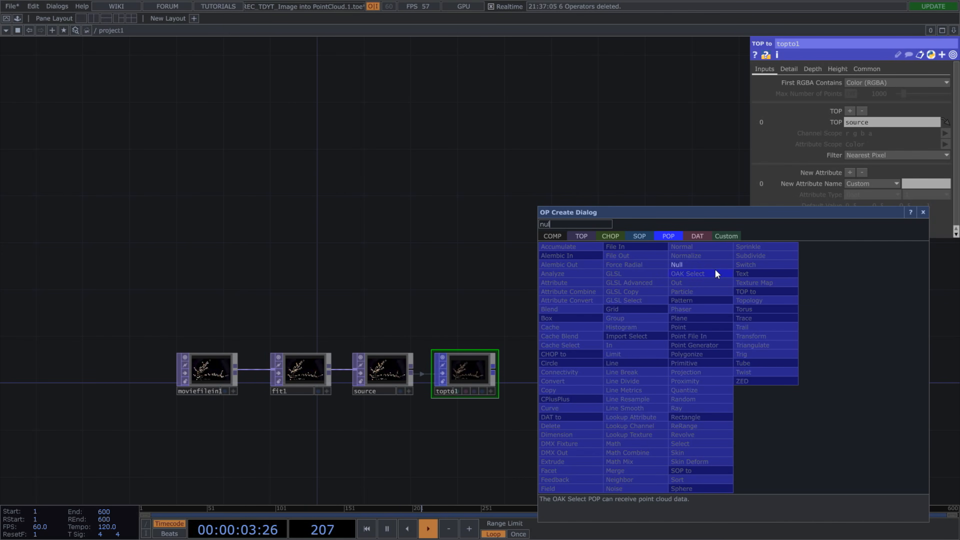
left_click(715, 266)
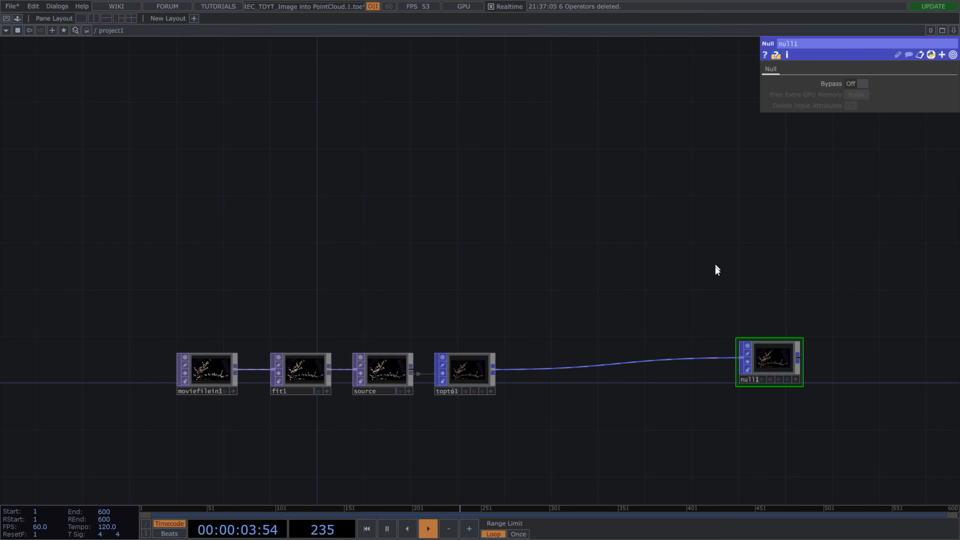
left_click_drag(777, 355, 796, 363)
left_click_drag(764, 316, 681, 318)
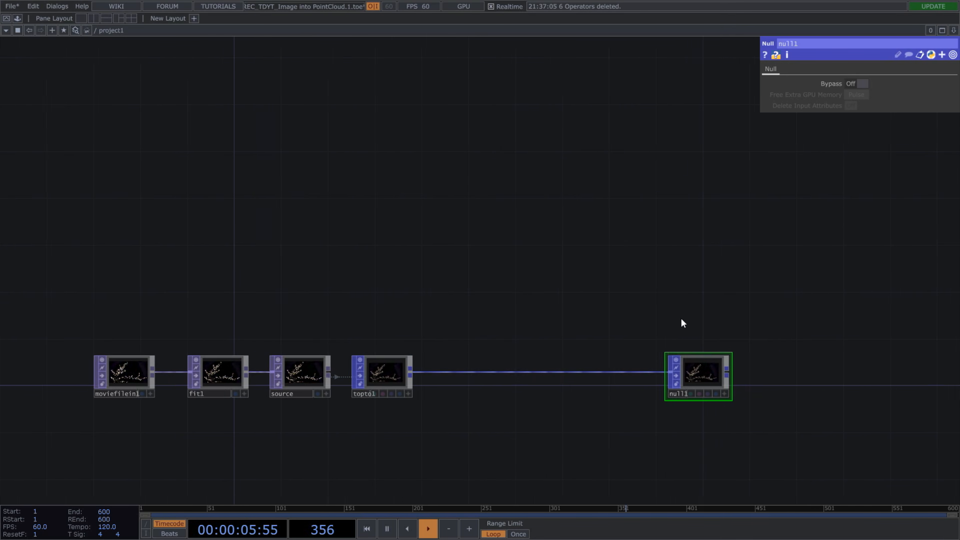
Connect the Null POP to a new Geometry COMP placed after it
left_click_drag(699, 374, 809, 364)
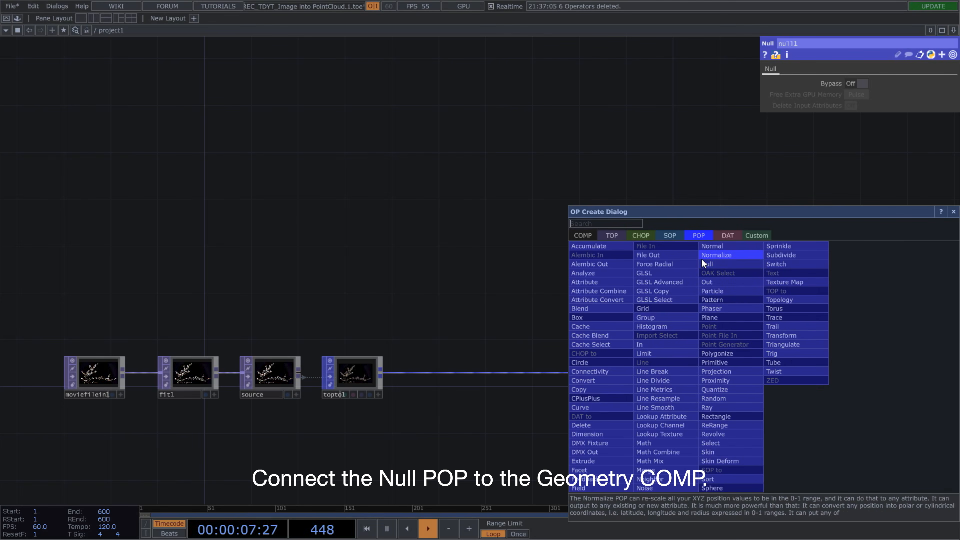
left_click(582, 236)
type("geo")
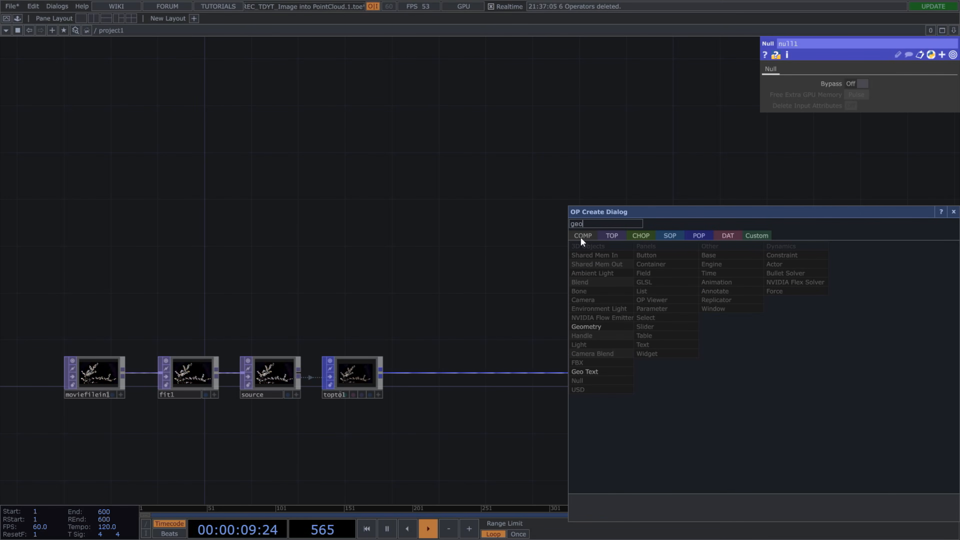
left_click(618, 325)
left_click(684, 370)
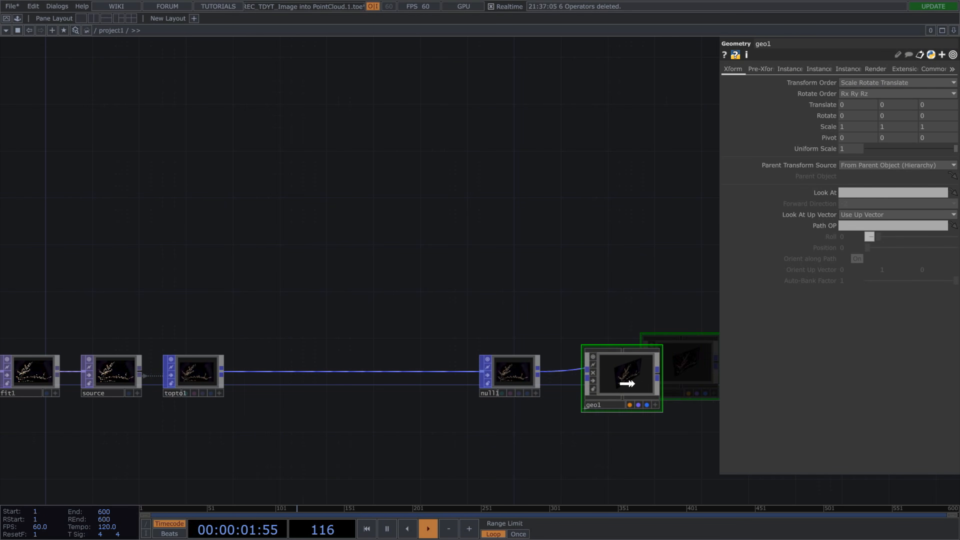
Add a Camera COMP above the Geometry COMP
key("Tab")
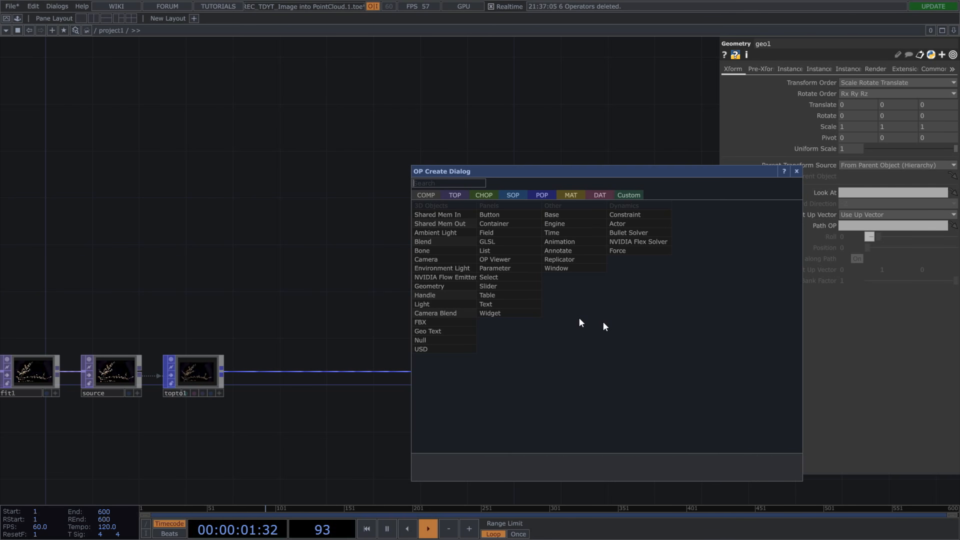
left_click(455, 259)
left_click(611, 298)
Add a Render TOP directly after the Geometry COMP
key("Tab")
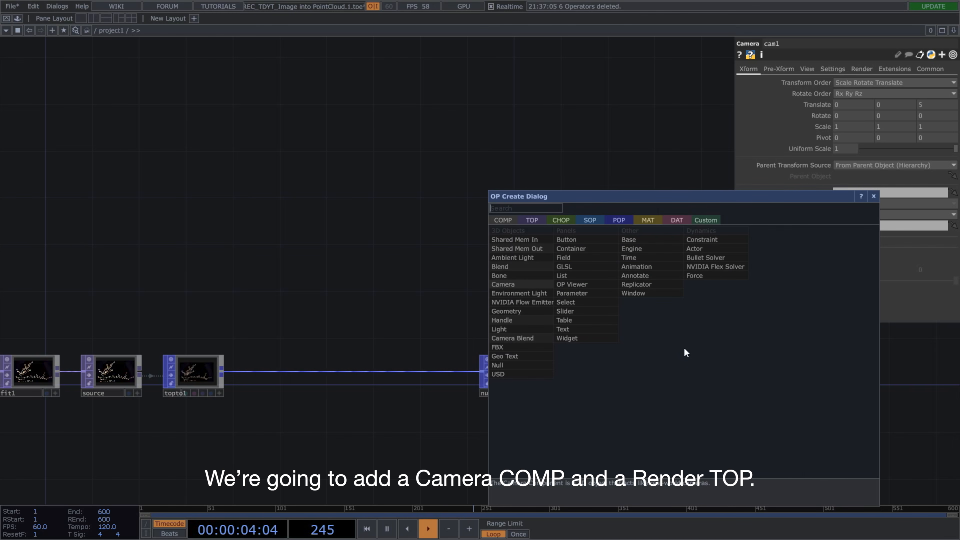
left_click(545, 223)
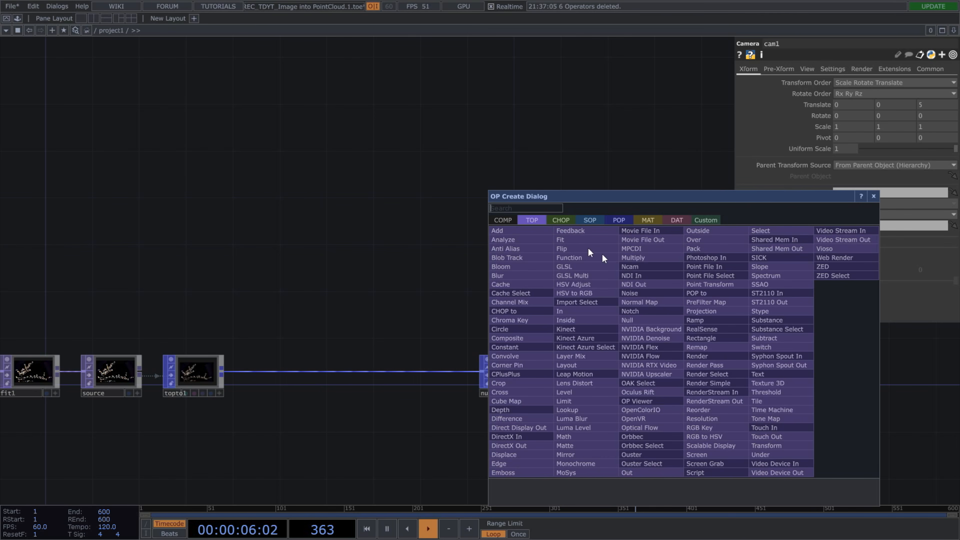
left_click(719, 354)
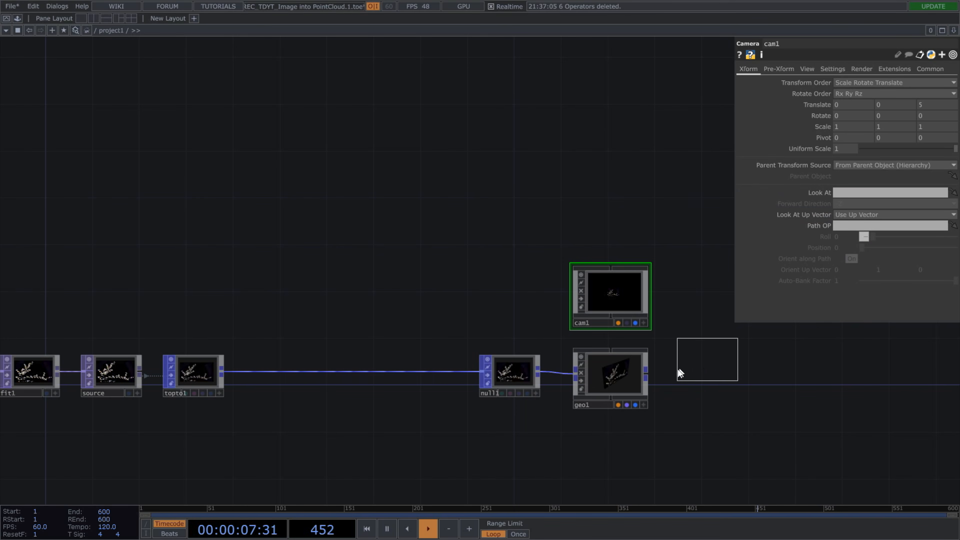
left_click(695, 379)
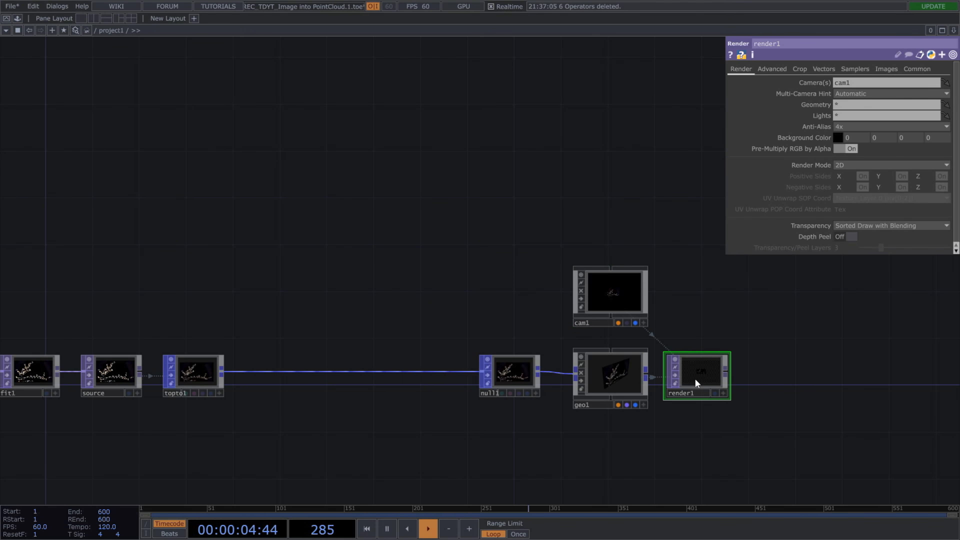
Copy the resolution width parameter of the Fit TOP
left_click(27, 371)
right_click(842, 94)
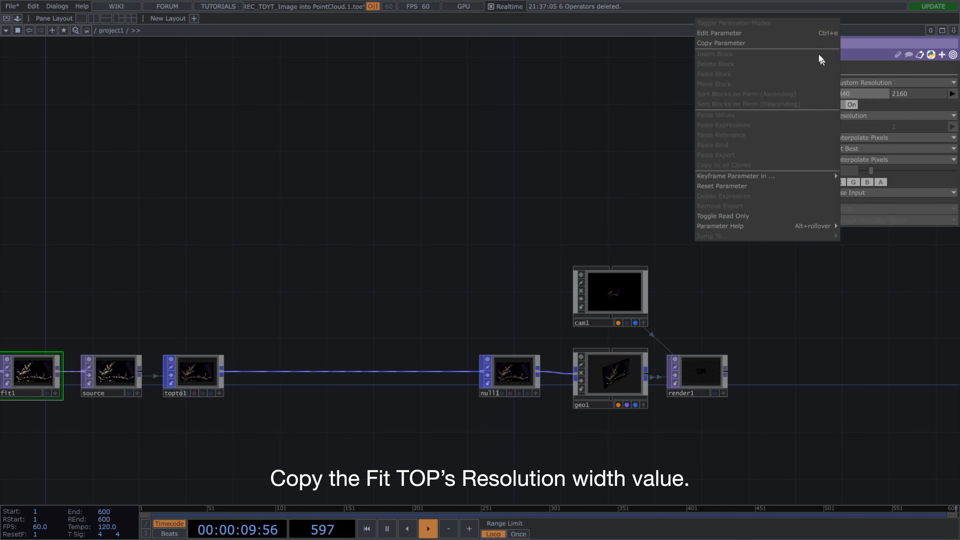
left_click(815, 43)
Set the Camera COMP's Projection to Orthographic
left_click(638, 268)
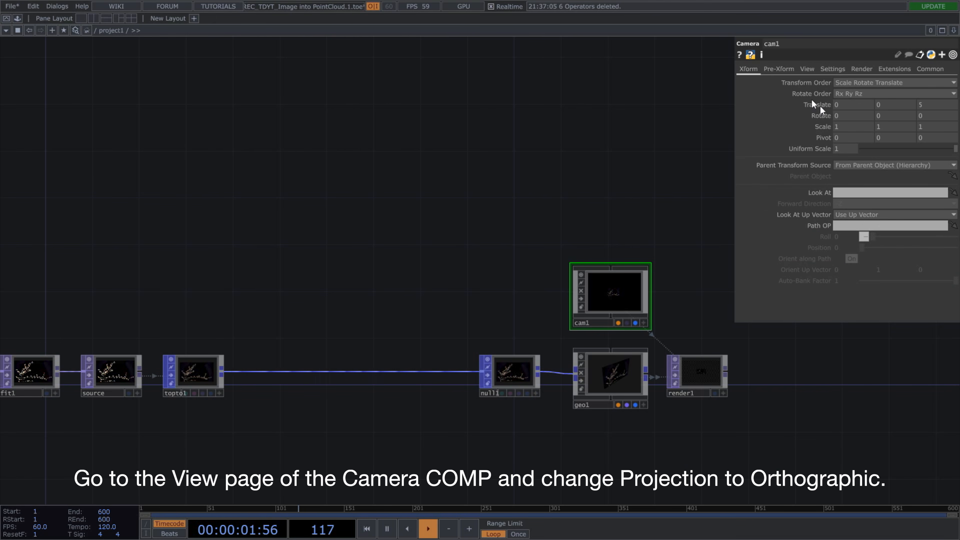
left_click(807, 69)
left_click(843, 83)
left_click(839, 102)
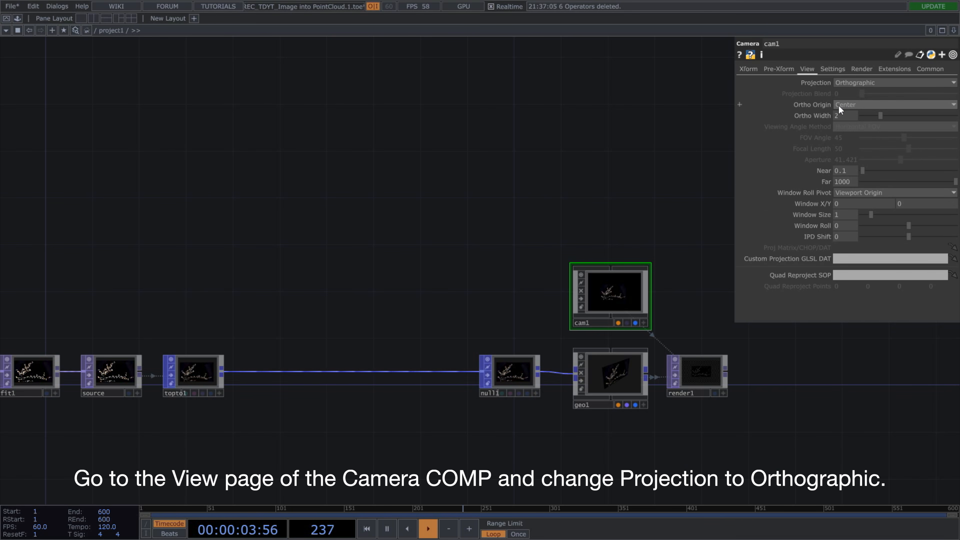
Paste the copied Fit TOP width as a reference into the camera's Ortho Width and show its expression
right_click(838, 116)
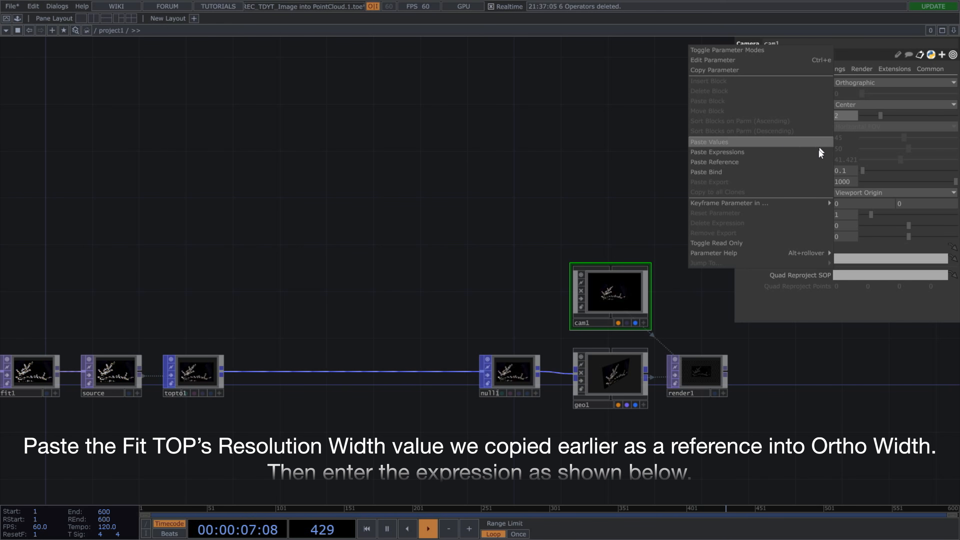
left_click(817, 162)
left_click(812, 118)
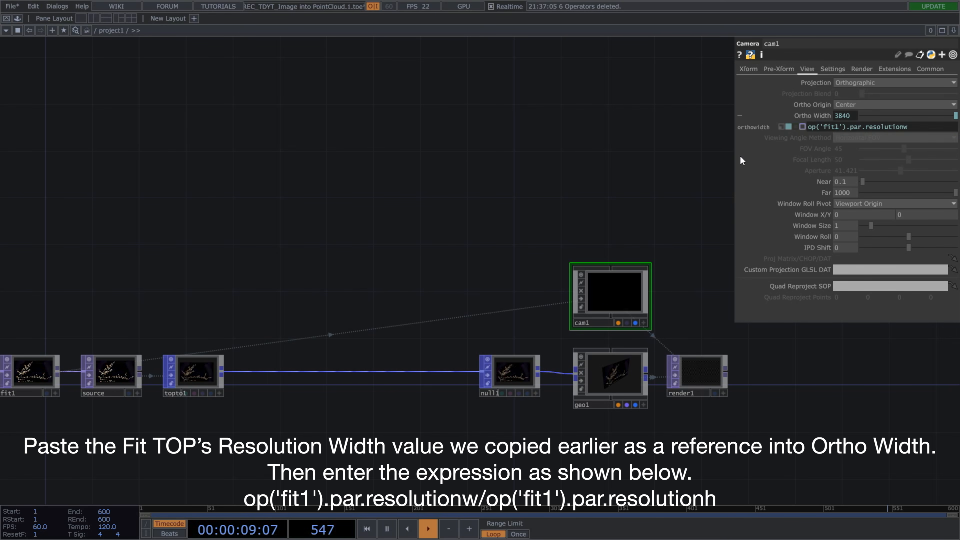
Extend the camera's Ortho Width expression to op('fit1').par.resolutionw/op('fit1').par.resolutionh
left_click_drag(735, 161, 538, 179)
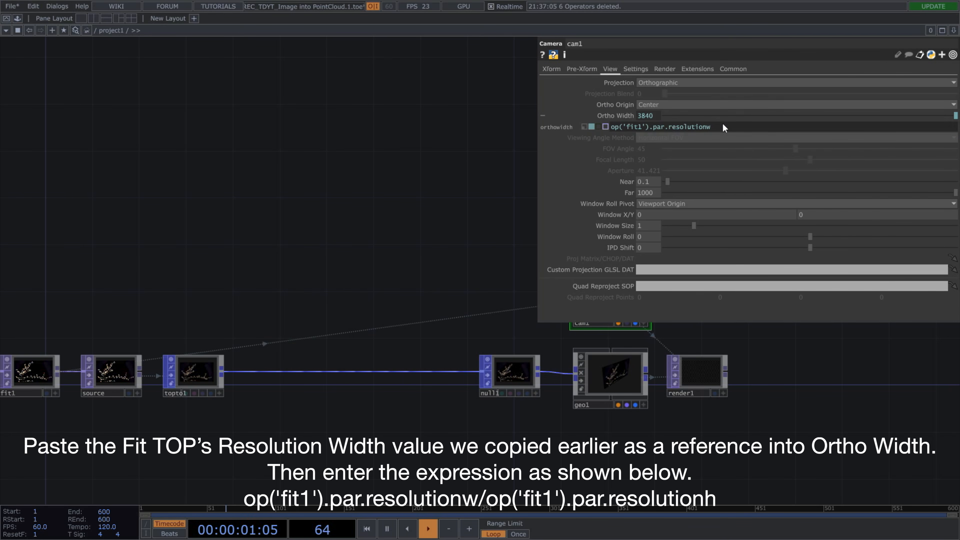
left_click_drag(602, 130, 594, 130)
key("ctrl+c")
left_click(720, 124)
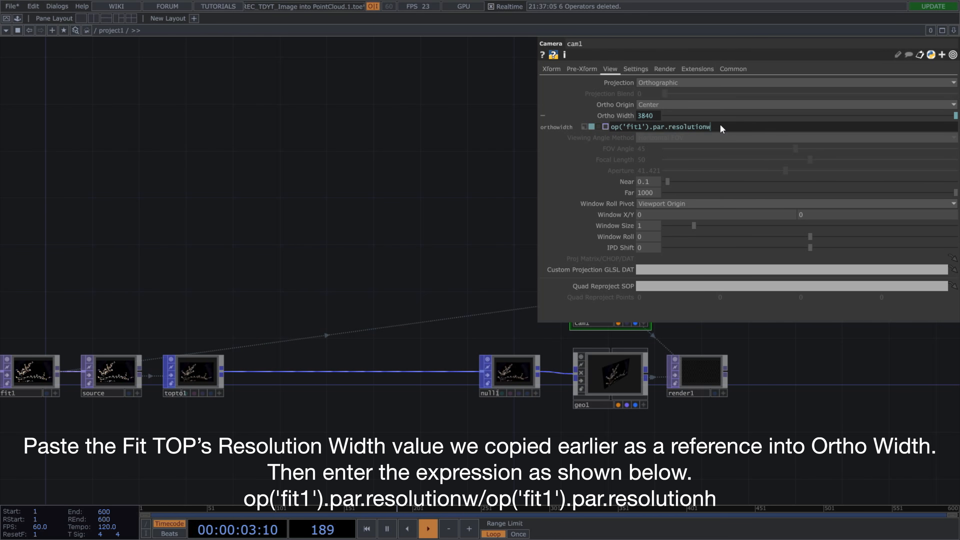
type("/")
key("ctrl+v")
key("BackSpace")
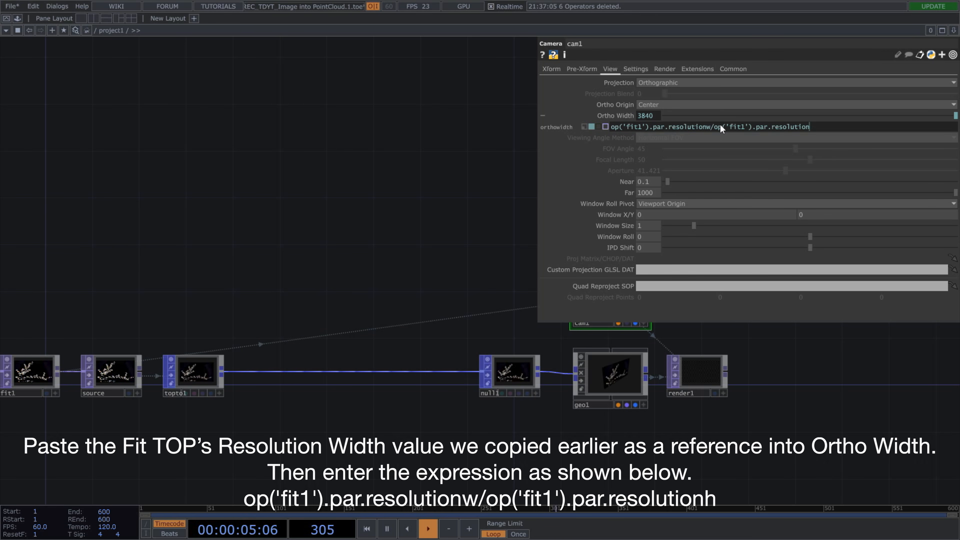
type("h")
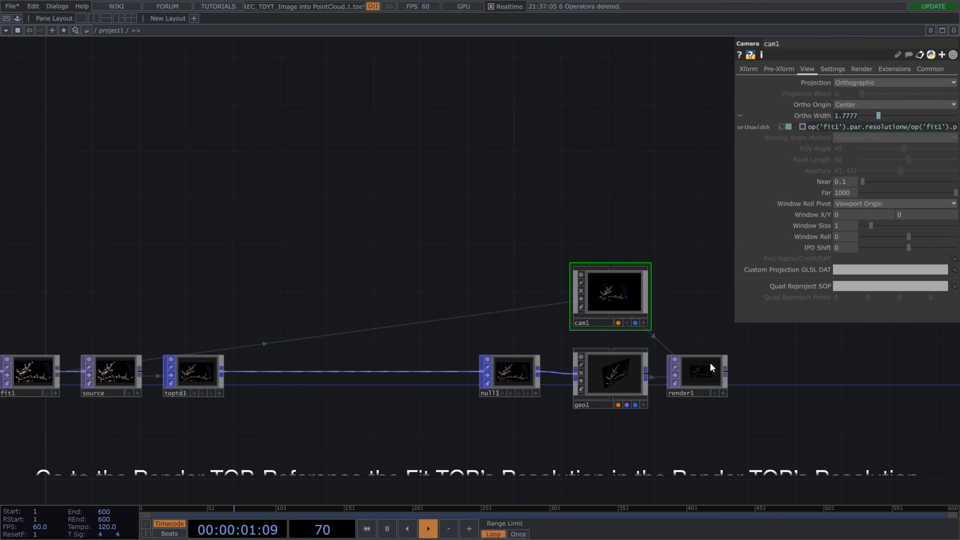
Copy the Fit TOP's Resolution and paste it as a reference into the Render TOP's Resolution
left_click(709, 362)
left_click(909, 68)
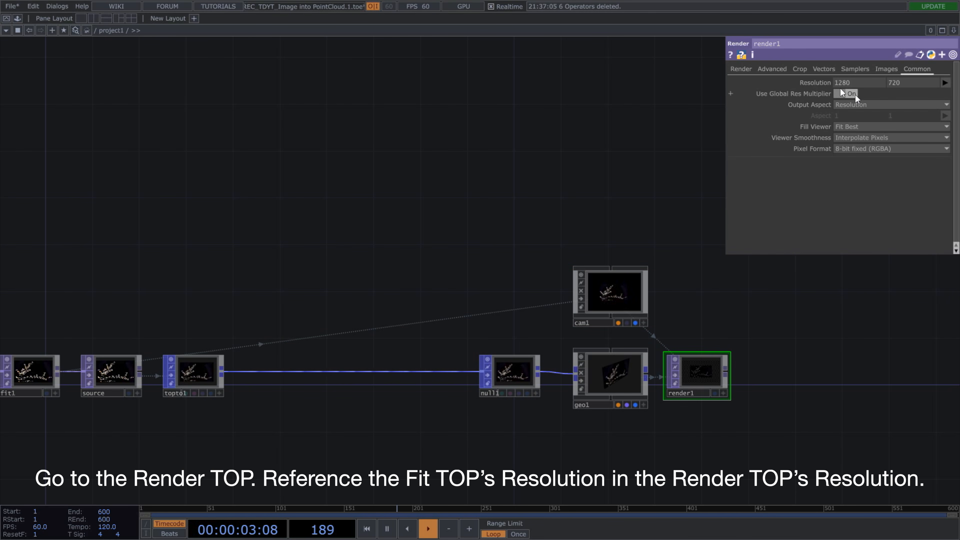
left_click(40, 374)
right_click(828, 86)
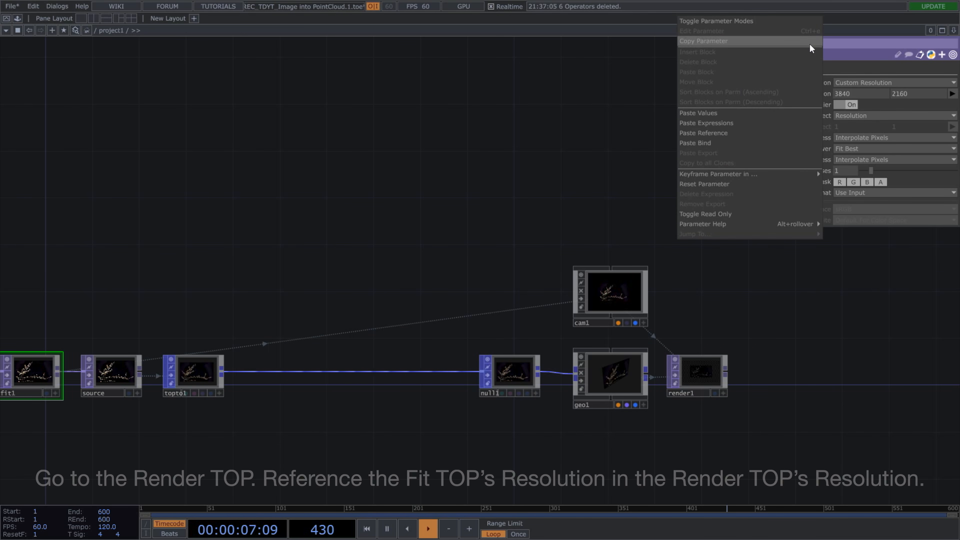
left_click(809, 42)
left_click(709, 376)
right_click(821, 83)
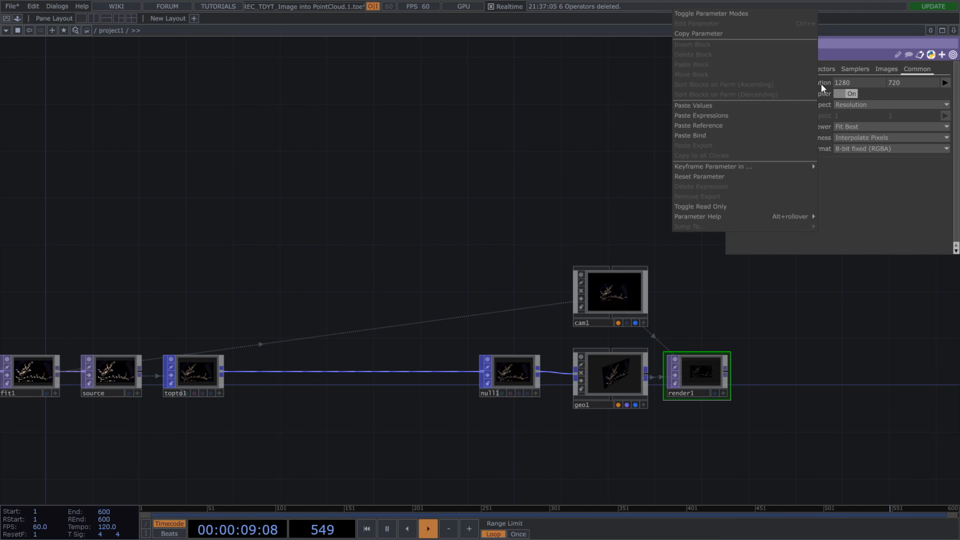
left_click(793, 126)
left_click(813, 78)
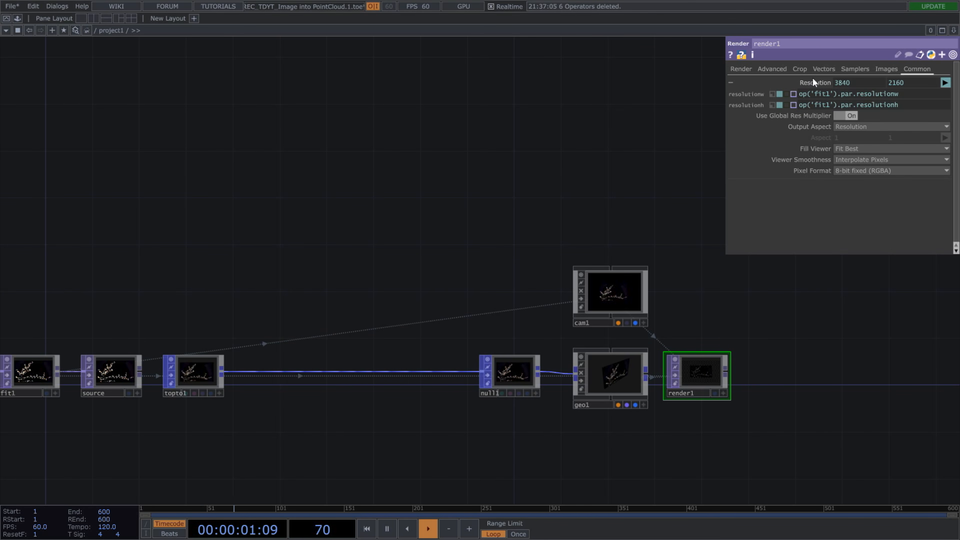
left_click(784, 82)
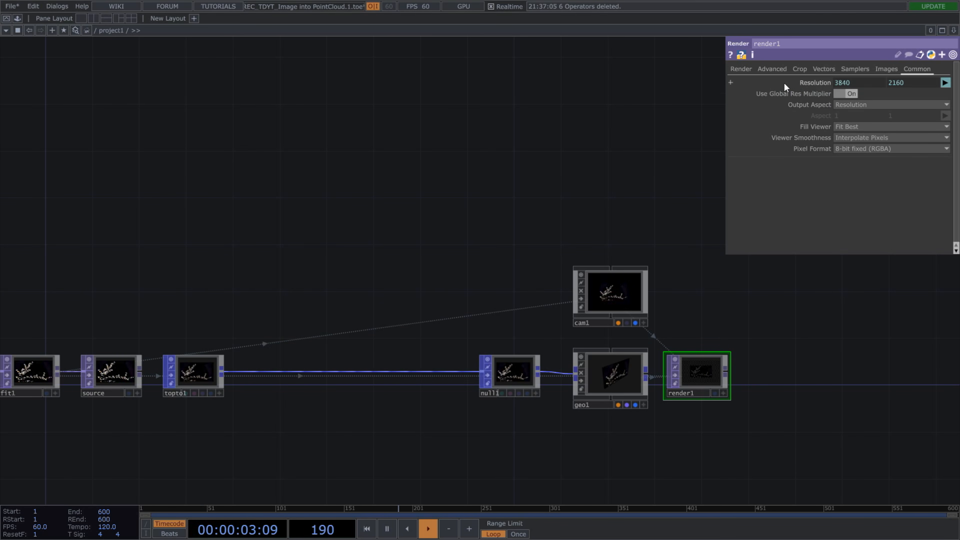
Set the alpha of the Render TOP's Background Color to 1 and inspect the rendered image up close
left_click(741, 69)
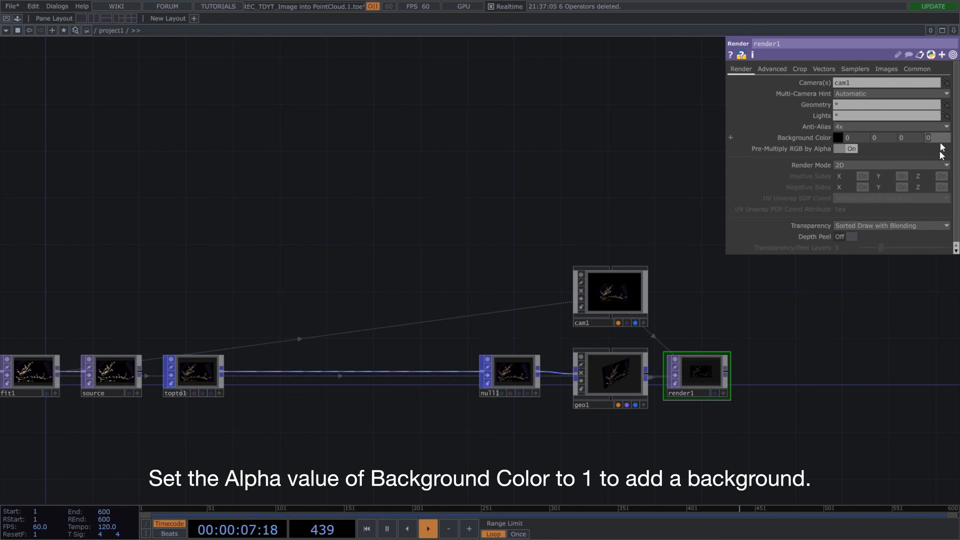
type("1")
key("Return")
scroll(720, 382, "up", 6)
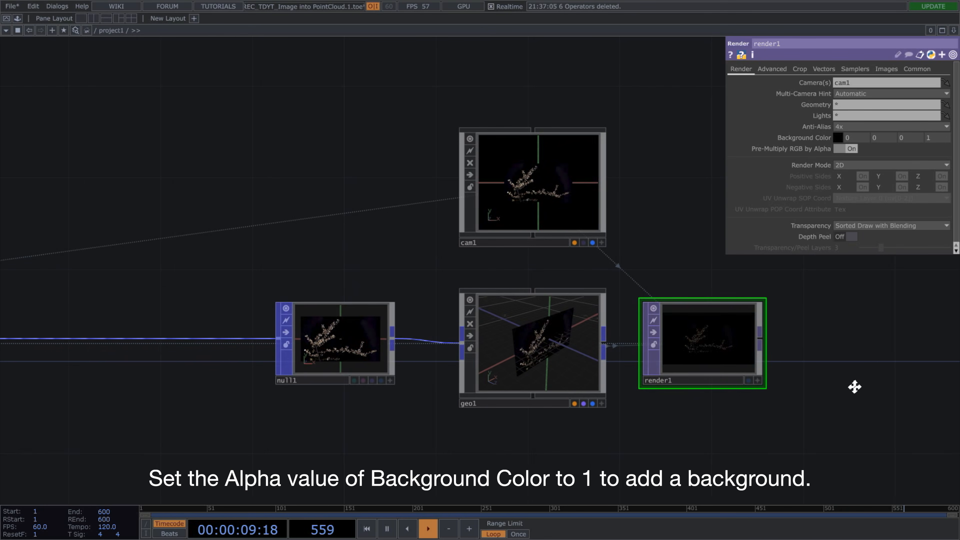
scroll(620, 380, "up", 6)
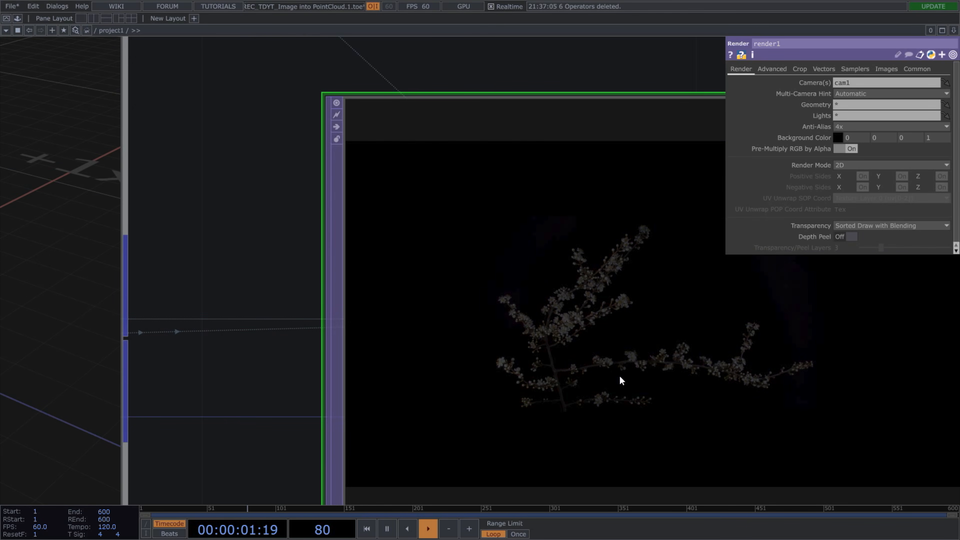
scroll(622, 379, "down", 5)
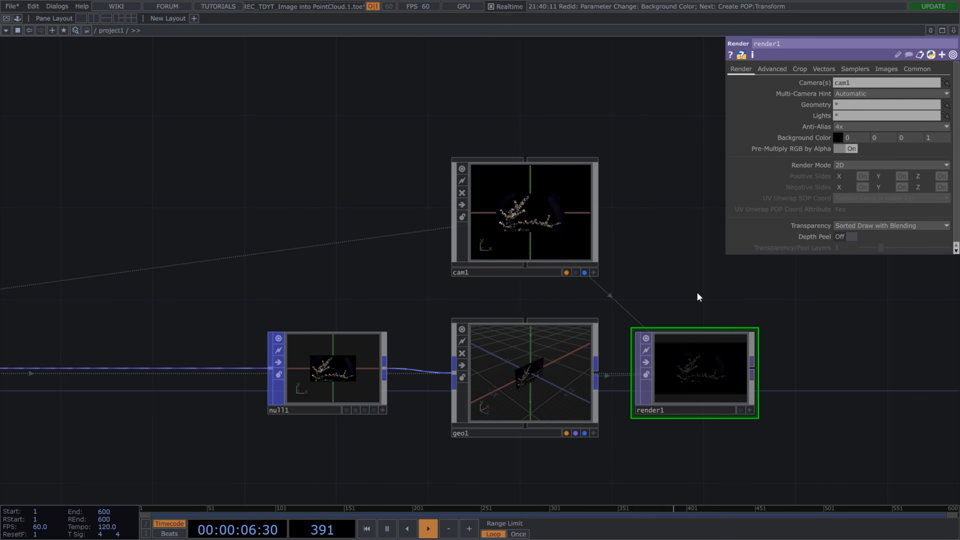
Add a Constant MAT above the Null POP and assign it as the Geometry COMP's material
key("Tab")
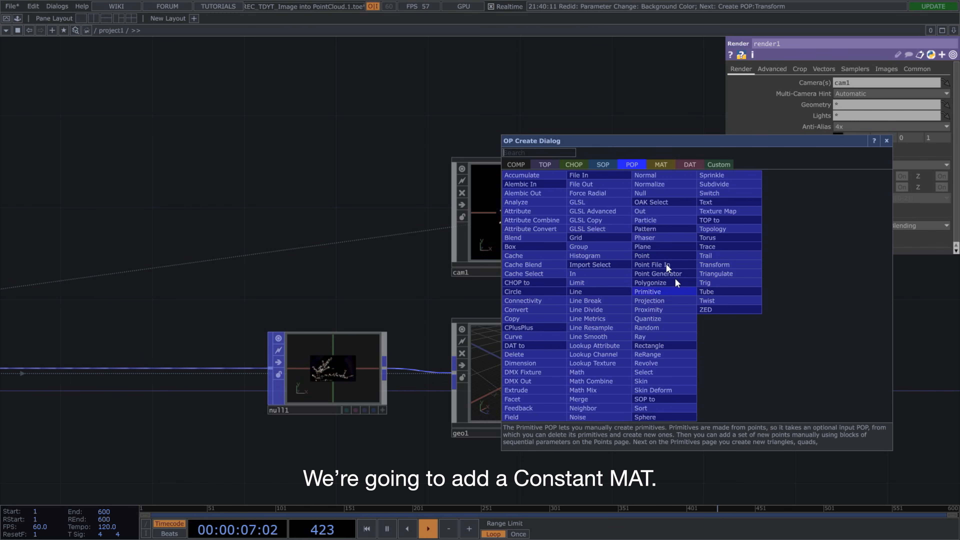
left_click(661, 164)
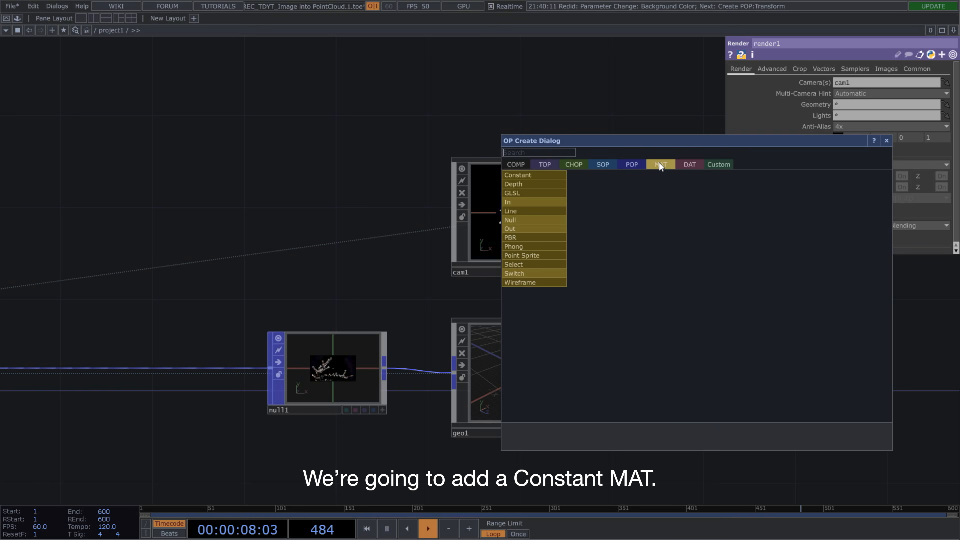
left_click(542, 175)
left_click(353, 219)
left_click_drag(393, 253, 536, 353)
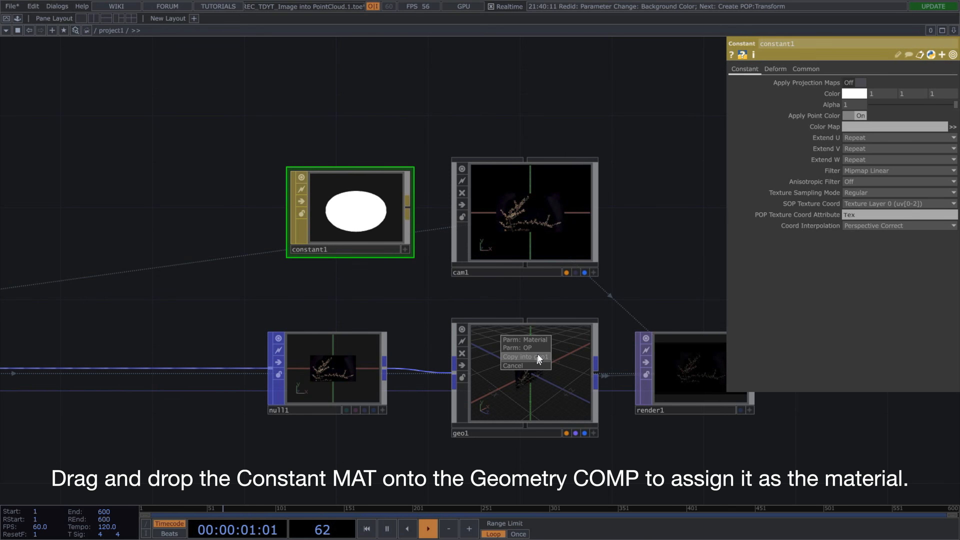
left_click(538, 340)
Open the Render TOP in a separate viewer window, shrink it to 1067 x 600 and place it above the operator chain
scroll(602, 372, "down", 5)
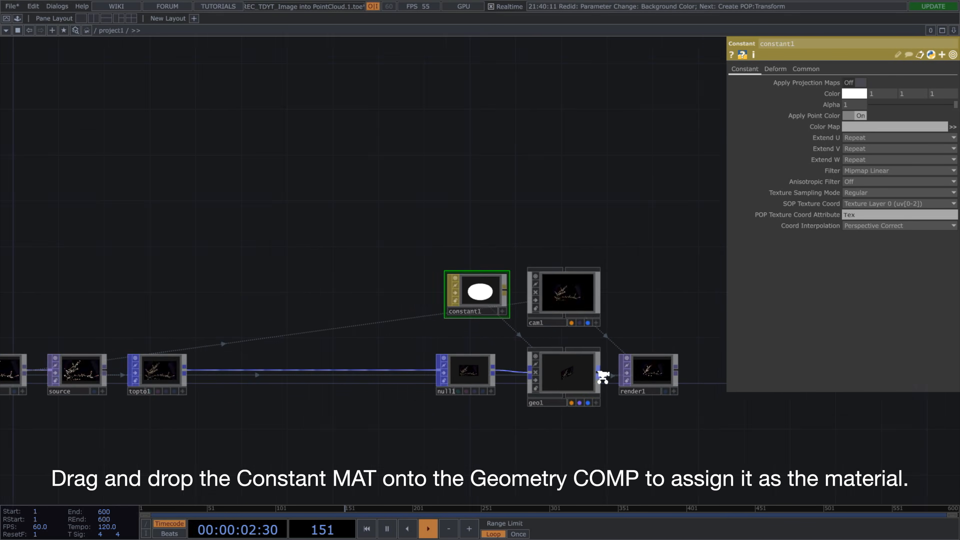
right_click(638, 366)
left_click(652, 366)
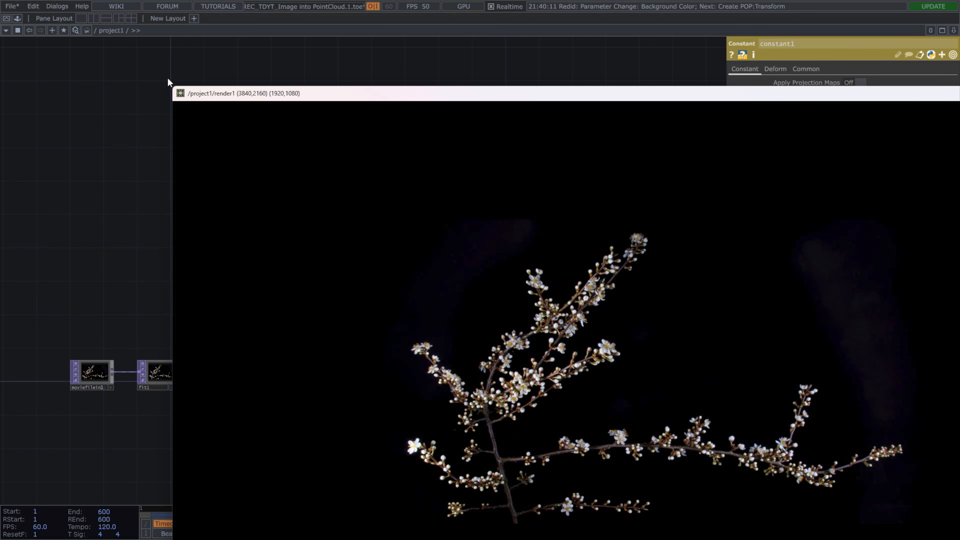
left_click_drag(170, 88, 623, 348)
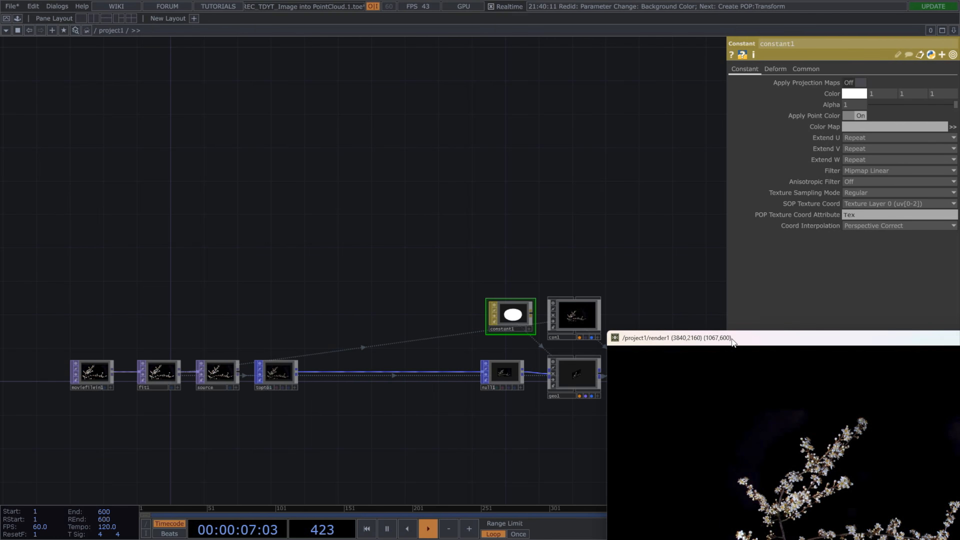
left_click_drag(733, 342, 148, 31)
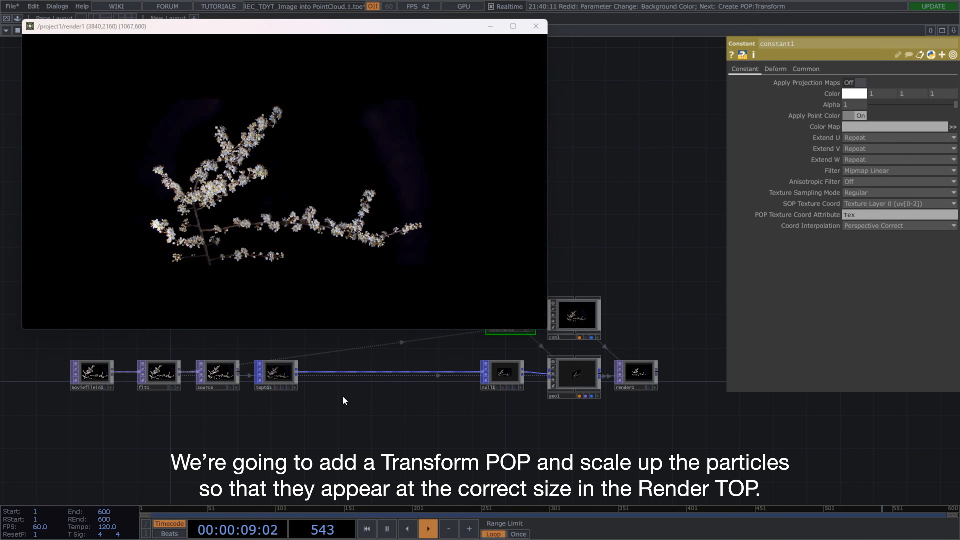
Insert a Transform POP between the TOP to POP and the Null POP
left_click_drag(344, 400, 423, 436)
right_click(420, 406)
left_click(441, 393)
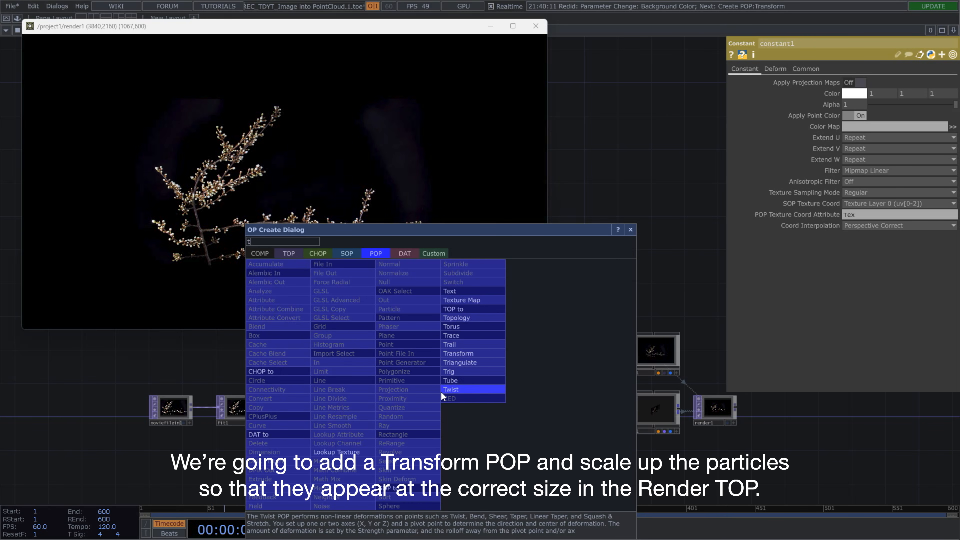
left_click(454, 354)
left_click(409, 408)
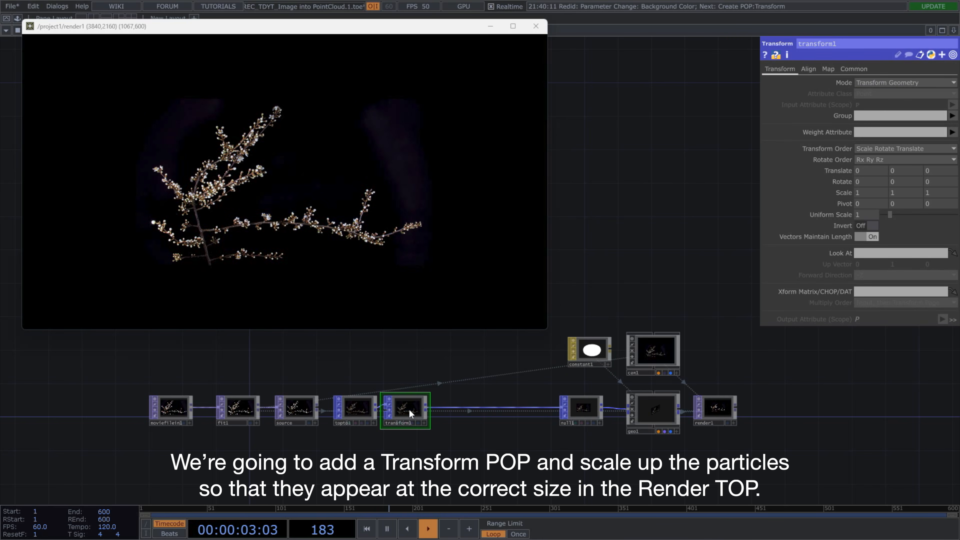
Copy the Camera COMP's Ortho Width and paste it as a reference into the Transform POP's Uniform Scale
left_click(658, 354)
left_click(849, 117)
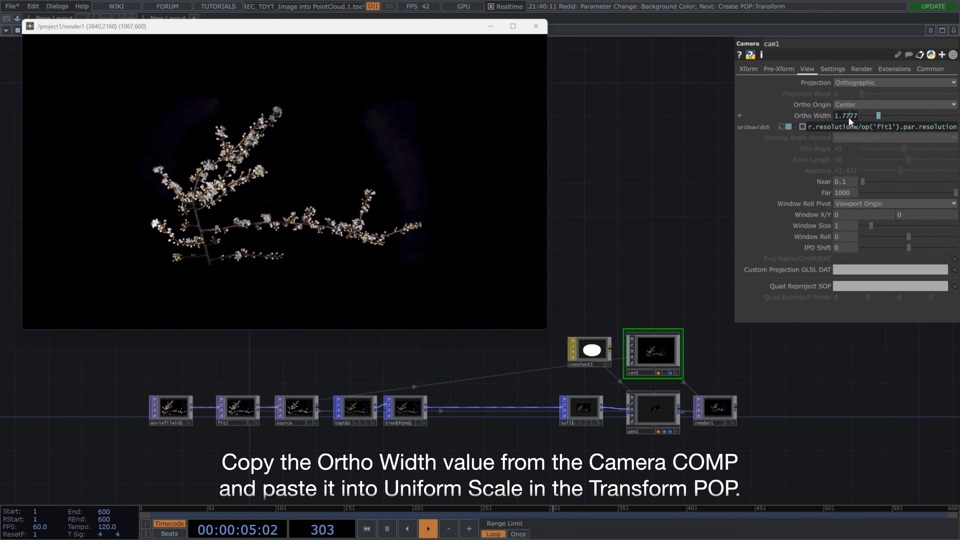
key("ctrl+a")
key("ctrl+c")
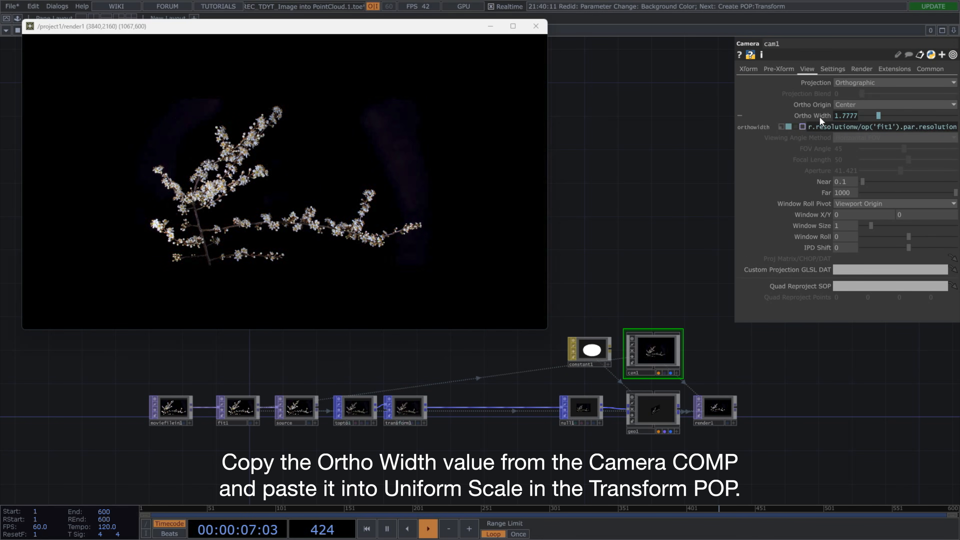
left_click(819, 116)
left_click(411, 420)
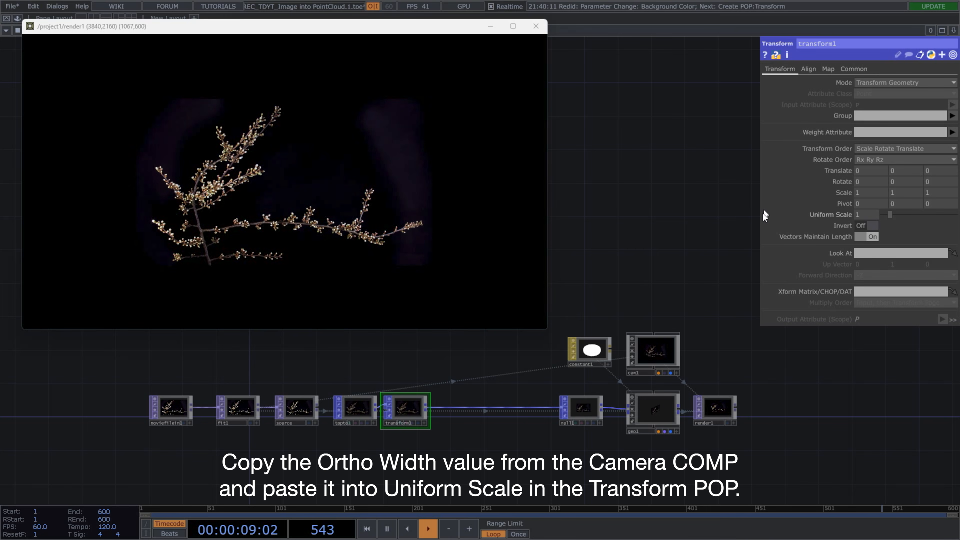
key("ctrl+v")
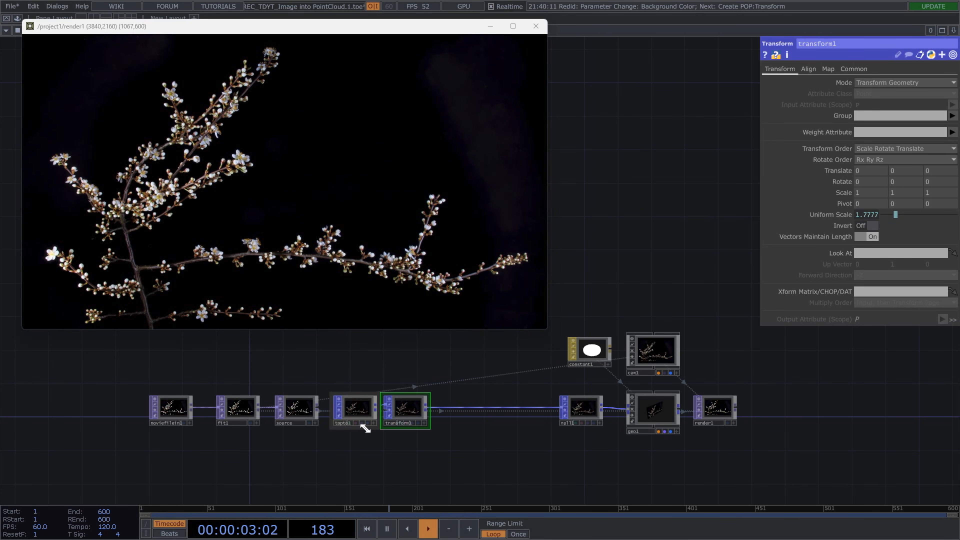
Close the separate viewer window of the Render TOP
left_click(536, 27)
left_click_drag(507, 293, 522, 273)
left_click_drag(158, 333, 491, 429)
left_click_drag(422, 390, 171, 392)
scroll(371, 422, "left", 3)
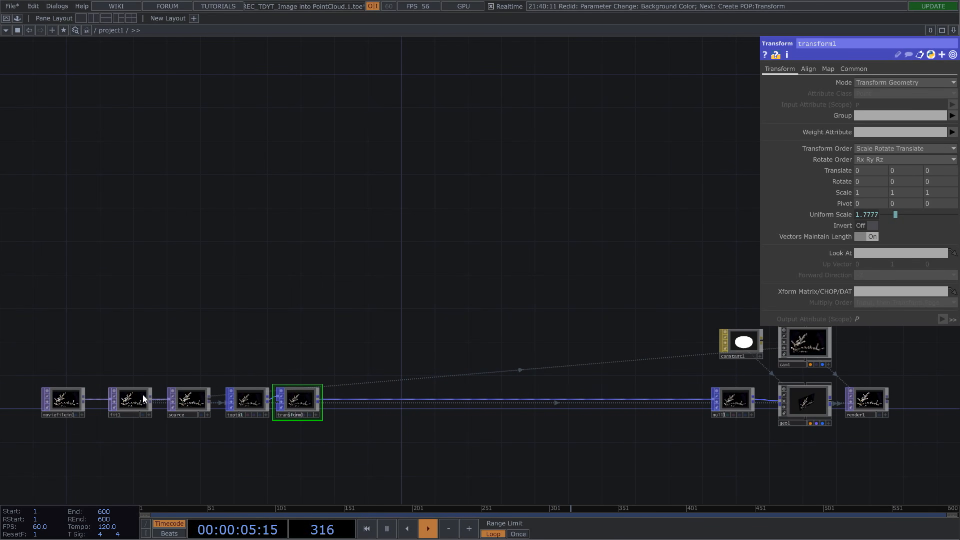
Copy the Fit TOP's resolution width and paste it as a reference into the project1 container's Width
left_click(143, 398)
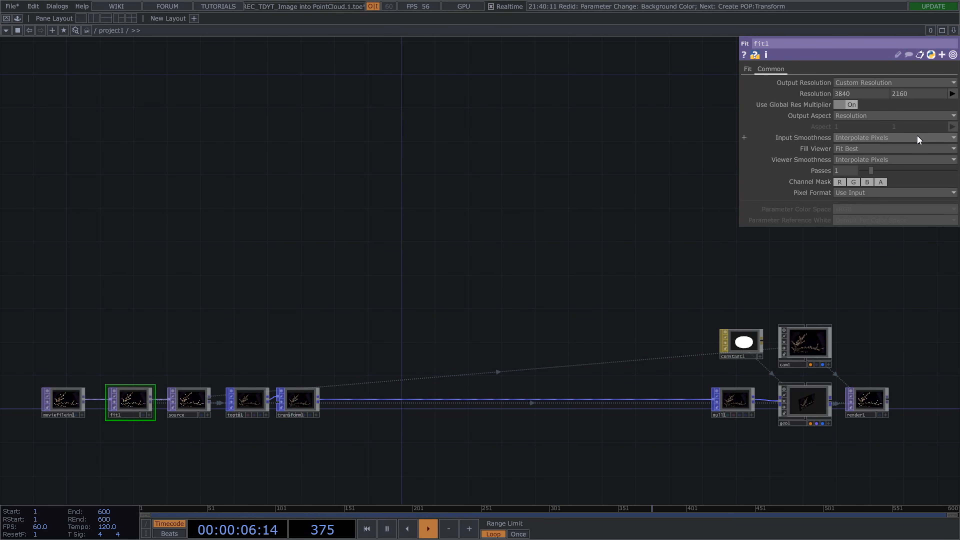
right_click(870, 97)
left_click(843, 46)
scroll(655, 162, "down", 3)
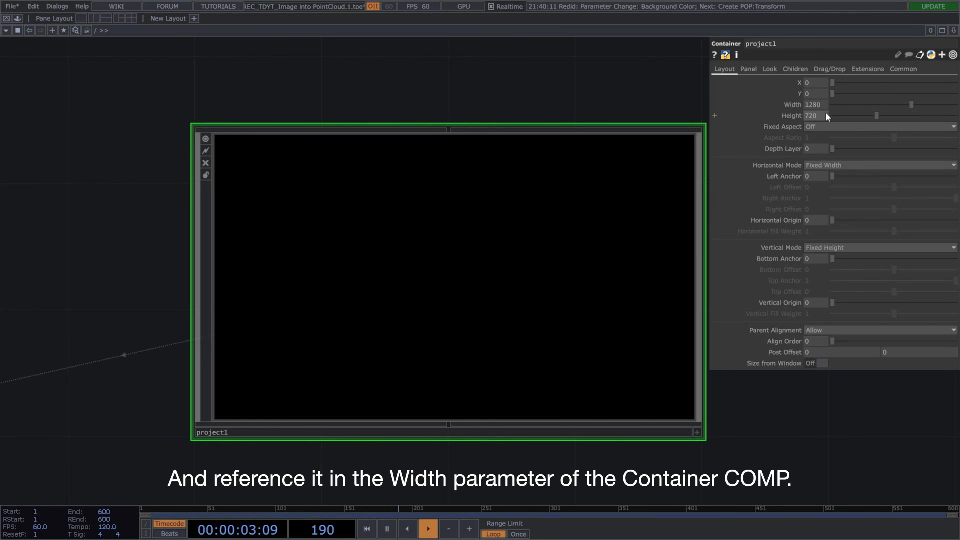
right_click(822, 105)
left_click(757, 151)
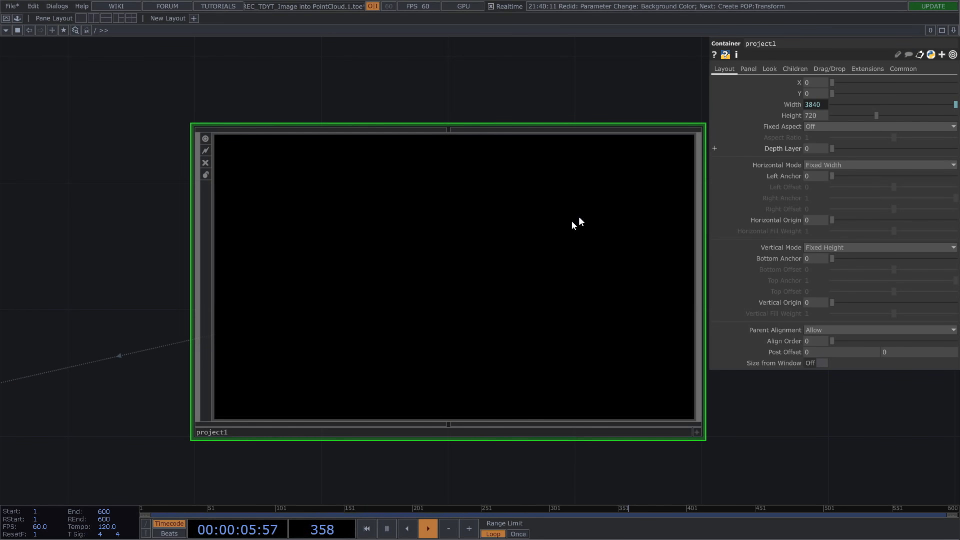
Copy the Fit TOP's resolution height and paste it as a reference into the project1 container's Height
scroll(554, 233, "up", 2)
right_click(910, 94)
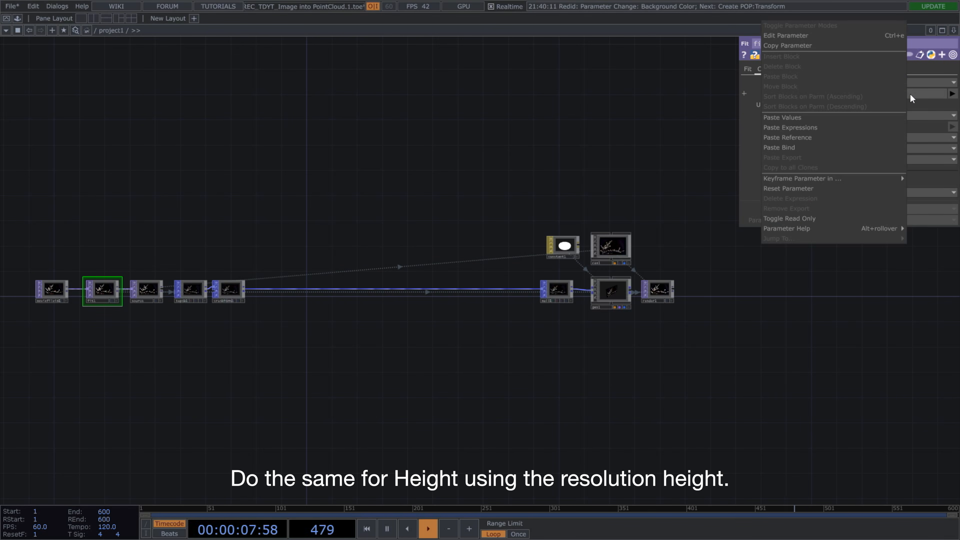
left_click(900, 46)
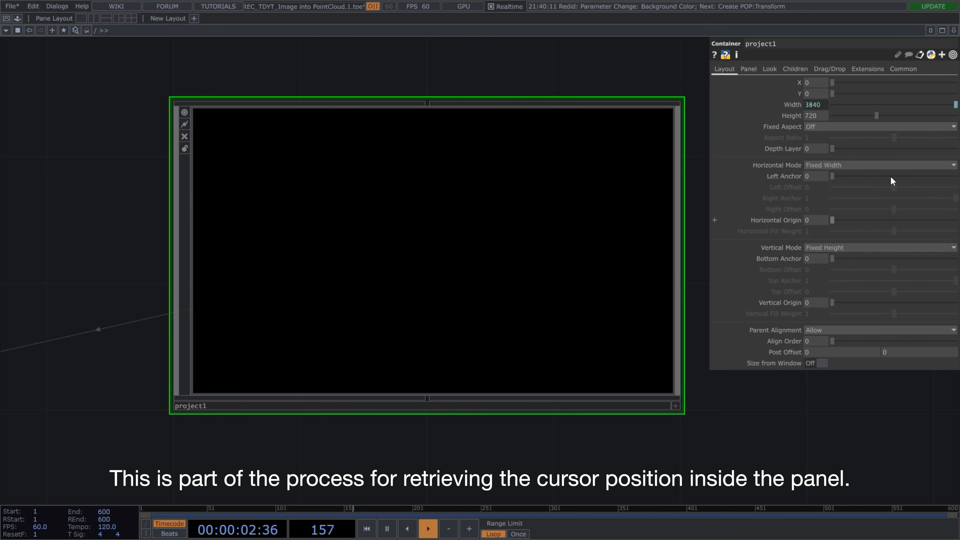
right_click(825, 117)
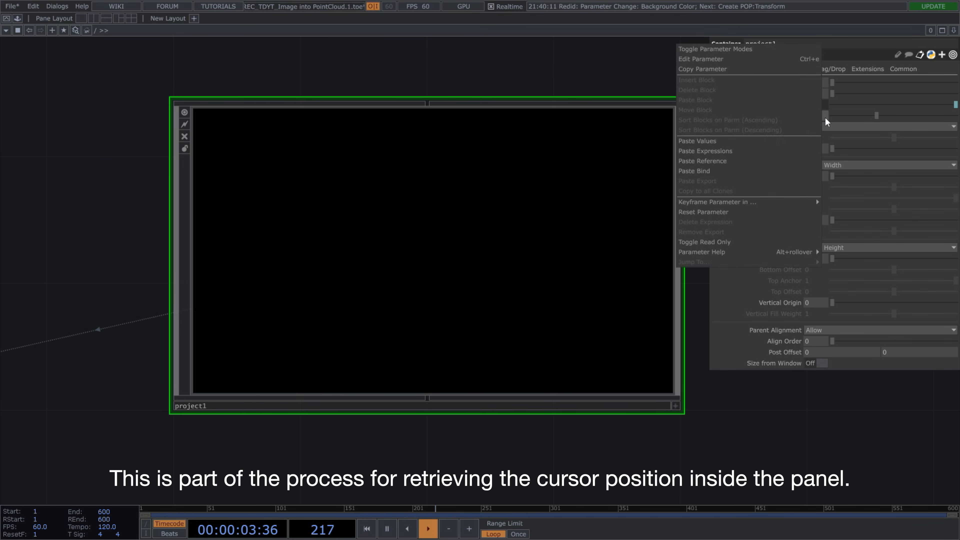
left_click(792, 162)
Add an Out TOP after the Render TOP inside project1 and check the container's display one level up
key("i")
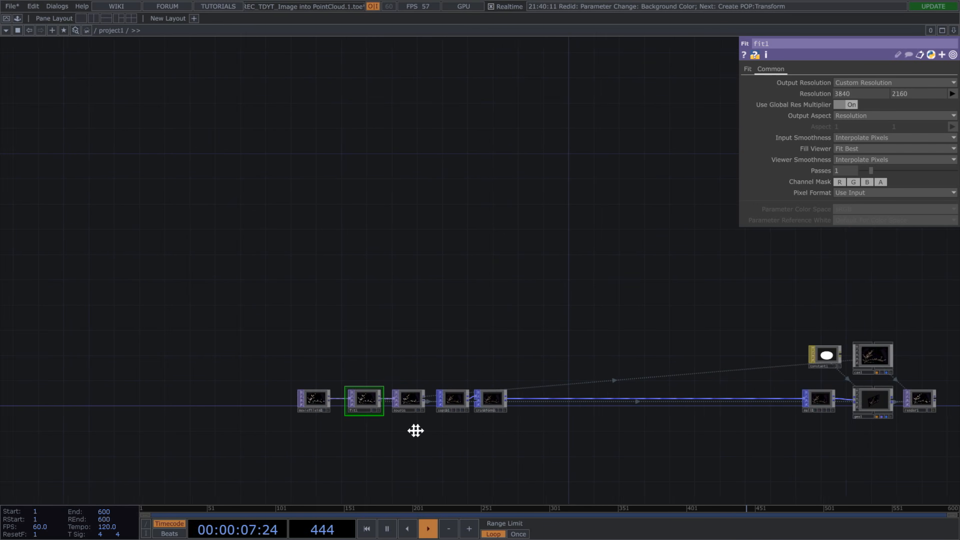
right_click(684, 399)
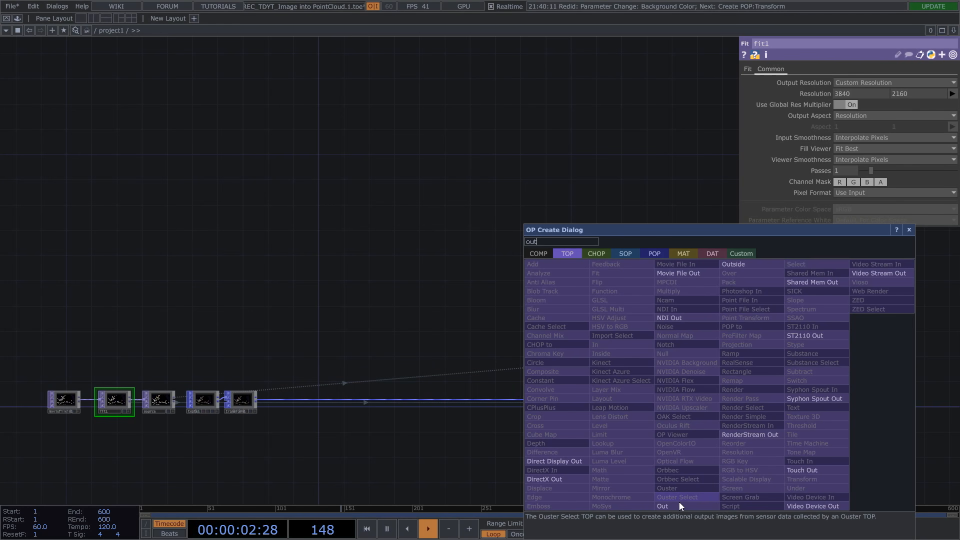
left_click(679, 504)
scroll(728, 406, "down", 5)
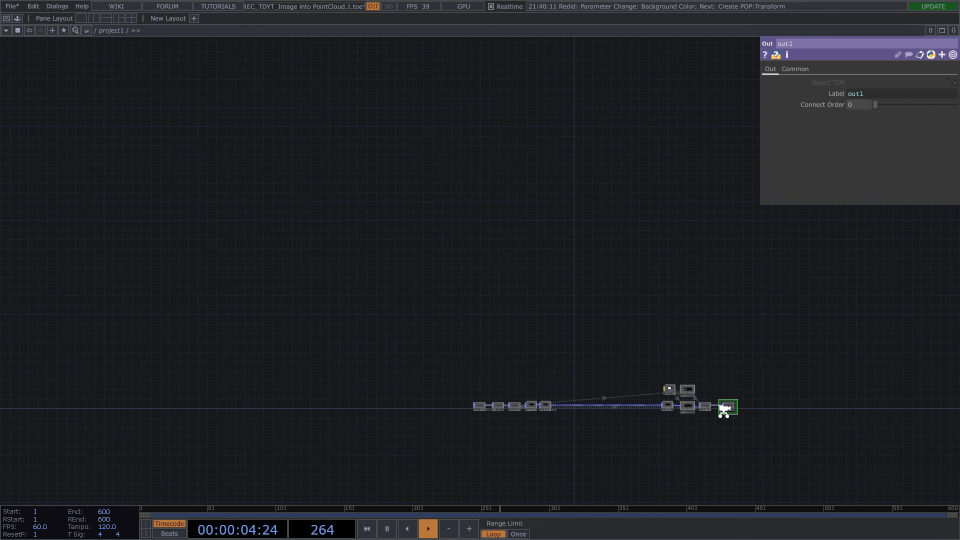
scroll(723, 410, "down", 3)
left_click_drag(460, 174, 317, 91)
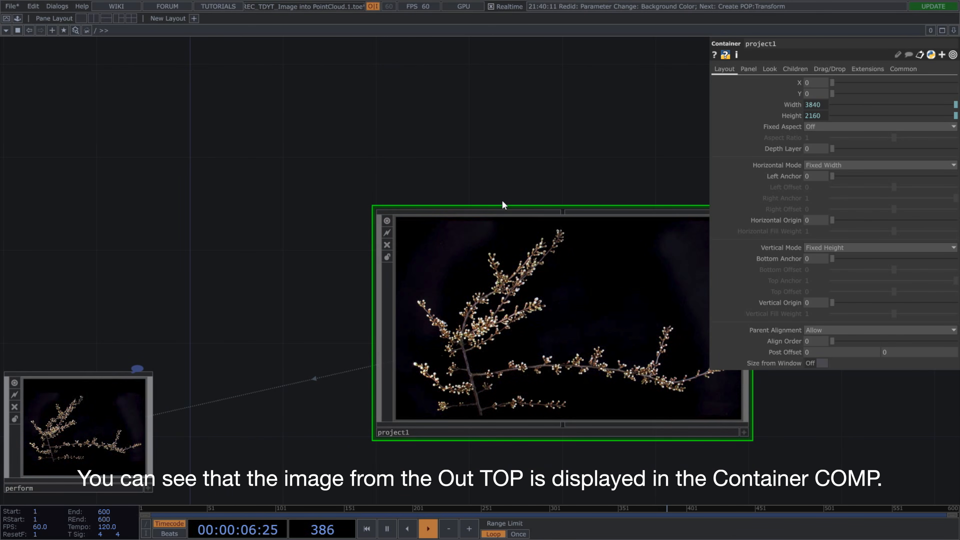
left_click_drag(513, 167, 473, 163)
scroll(472, 163, "up", 3)
scroll(577, 383, "down", 3)
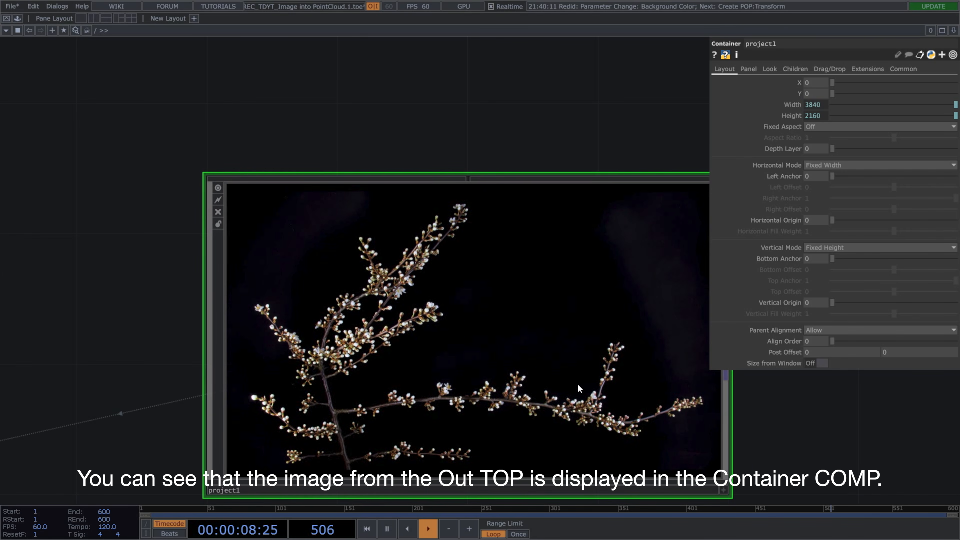
scroll(577, 383, "up", 5)
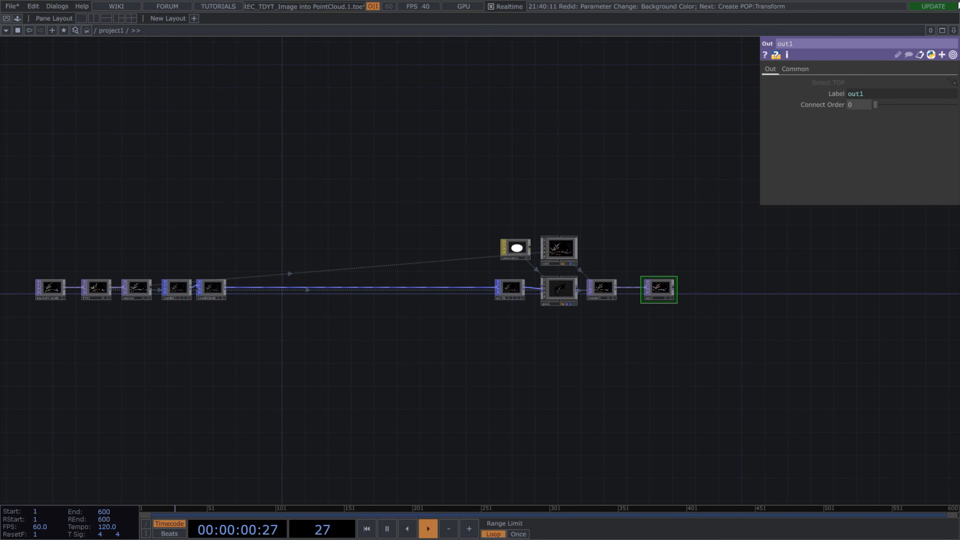
Split the pane left/right, set the right pane to show the panel, and widen the network pane
left_click(954, 30)
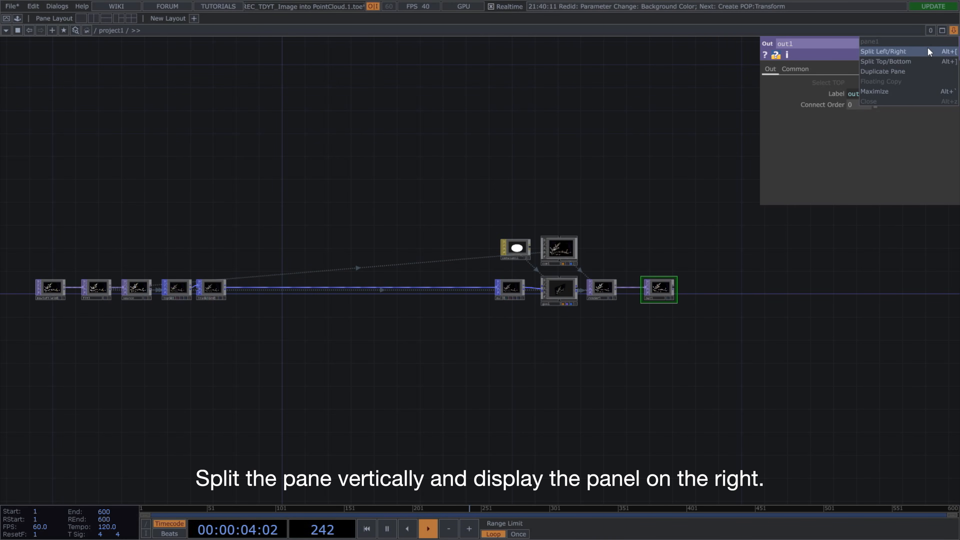
left_click(927, 46)
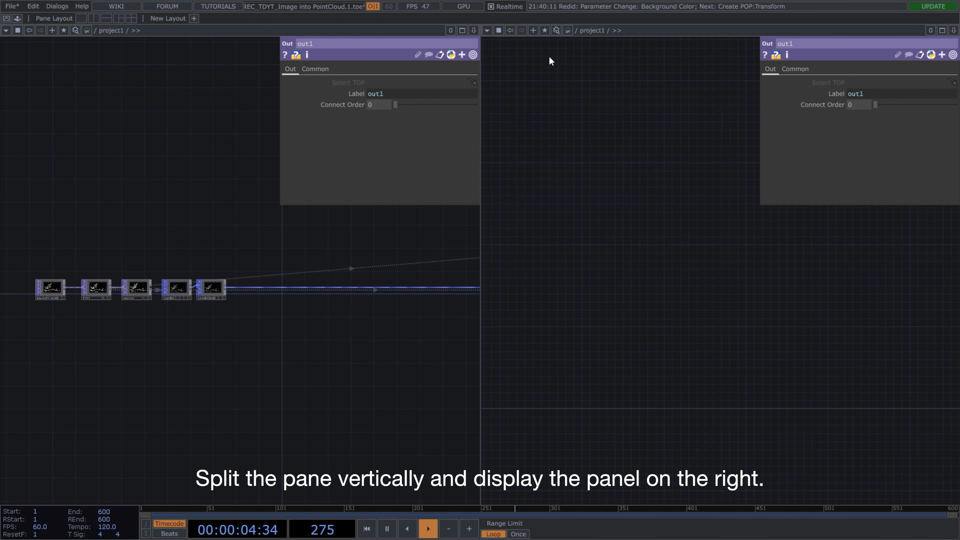
left_click(486, 30)
left_click(501, 50)
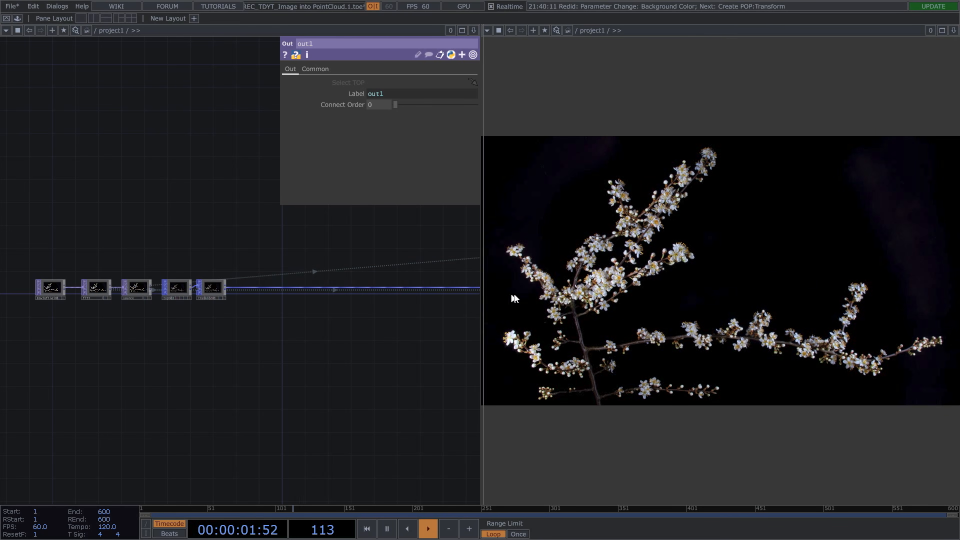
left_click_drag(481, 290, 677, 290)
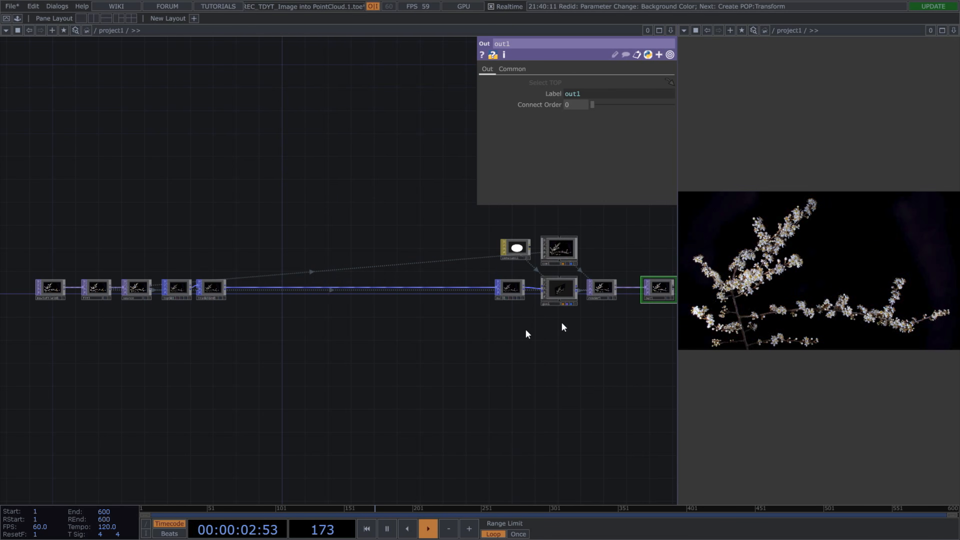
Add a Panel CHOP in the empty network area above the operator chain
left_click_drag(424, 405, 441, 407)
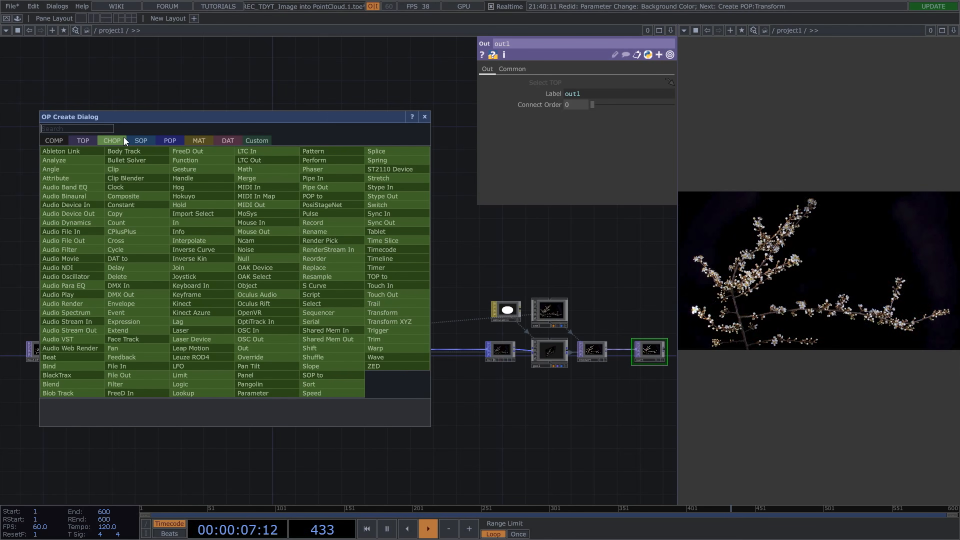
type("panel")
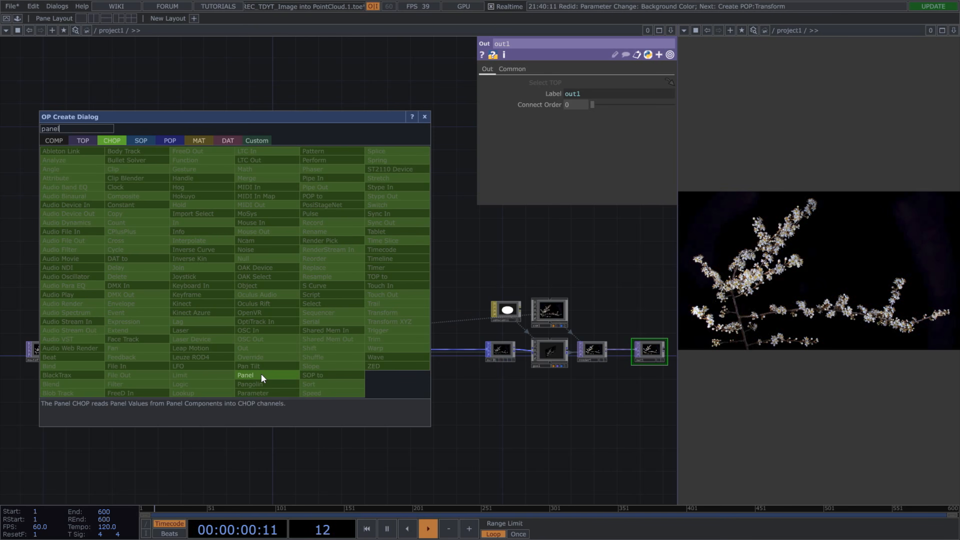
left_click(261, 374)
left_click(242, 272)
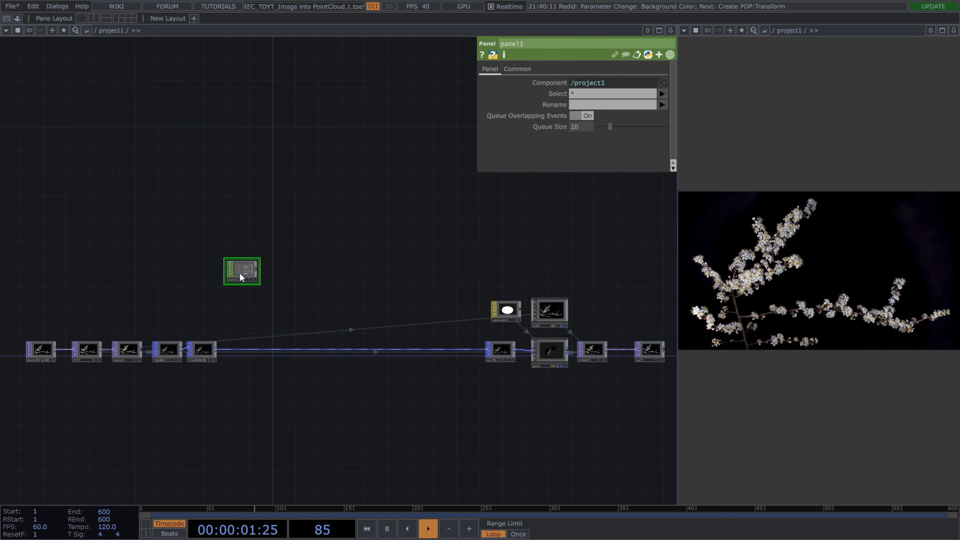
scroll(242, 272, "up", 5)
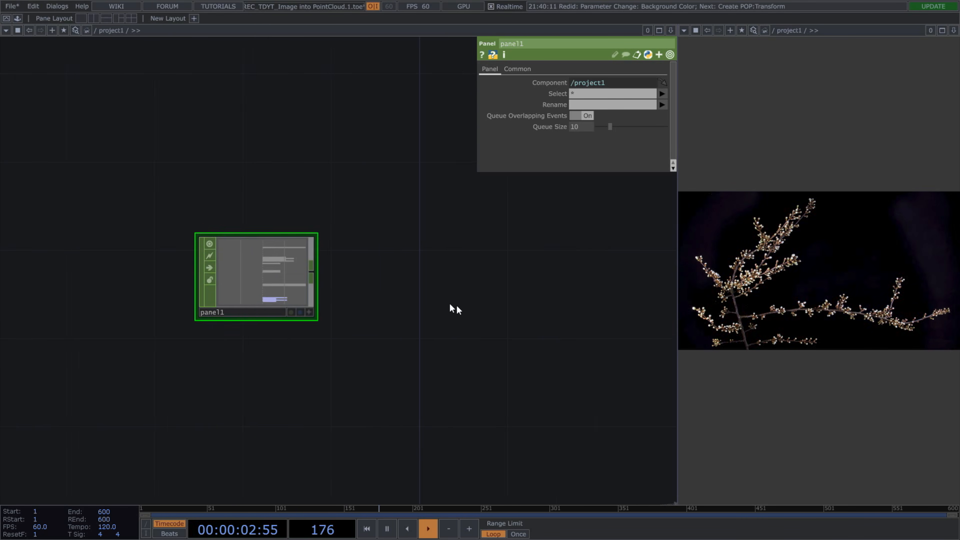
Restrict the Panel CHOP's selected channels to insideu and insidev
left_click(662, 94)
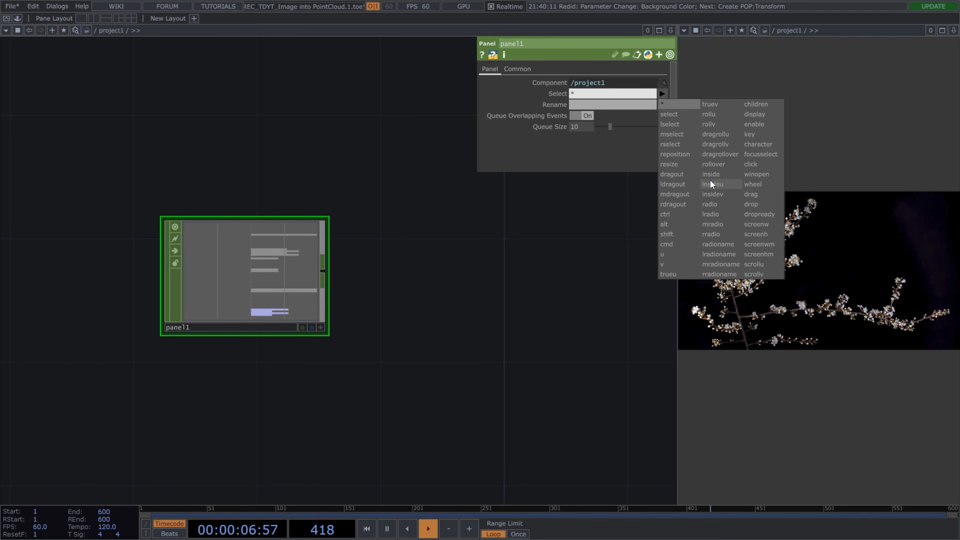
left_click(709, 182)
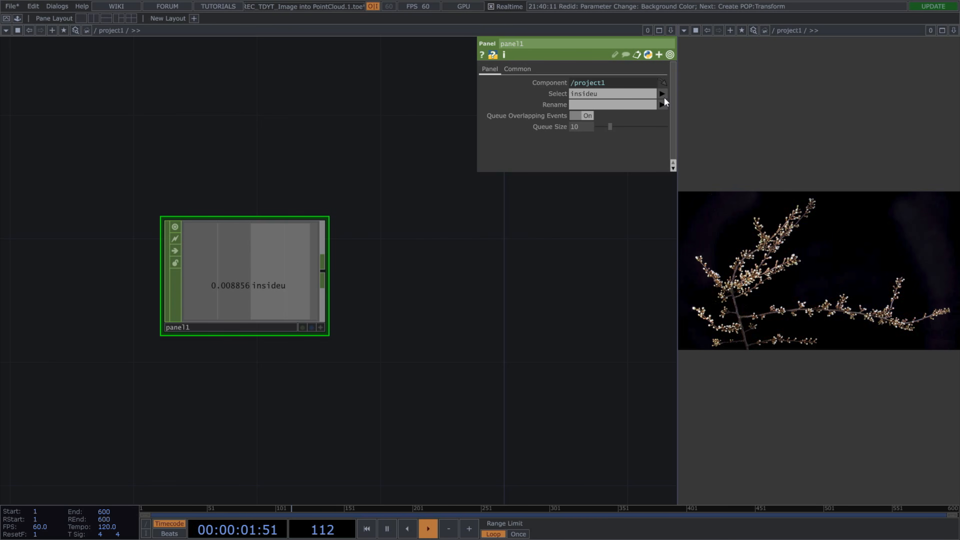
left_click(664, 95)
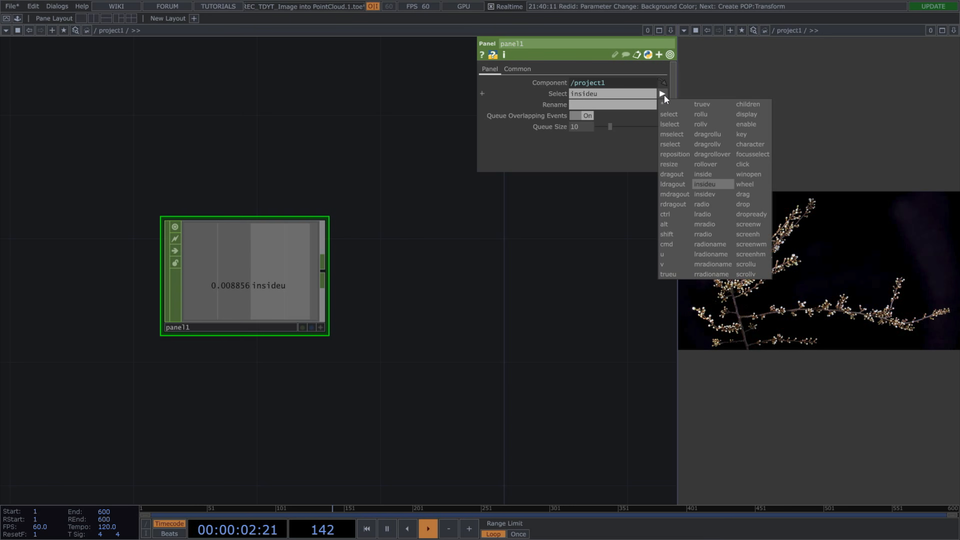
left_click(703, 193)
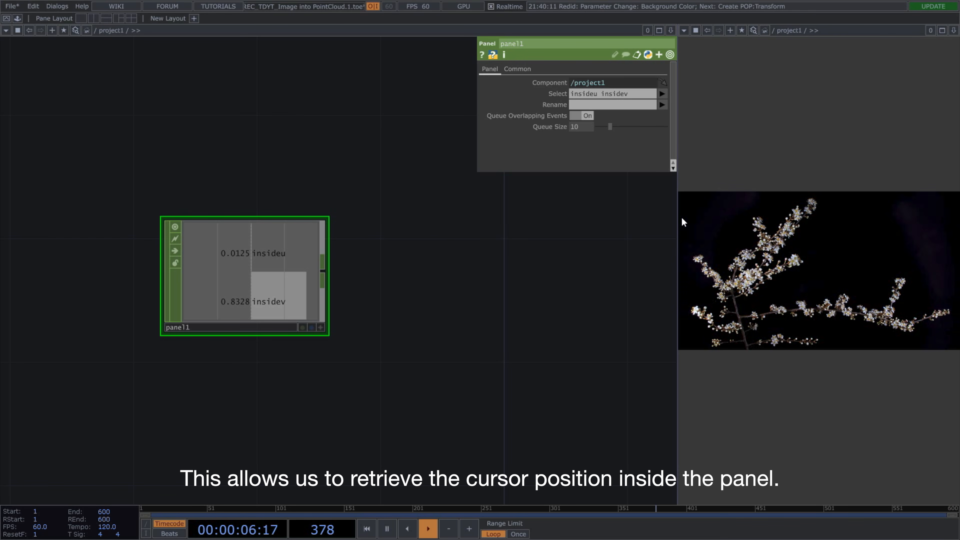
Rename the Panel CHOP's two channels to tx and ty
left_click(594, 104)
type("tx")
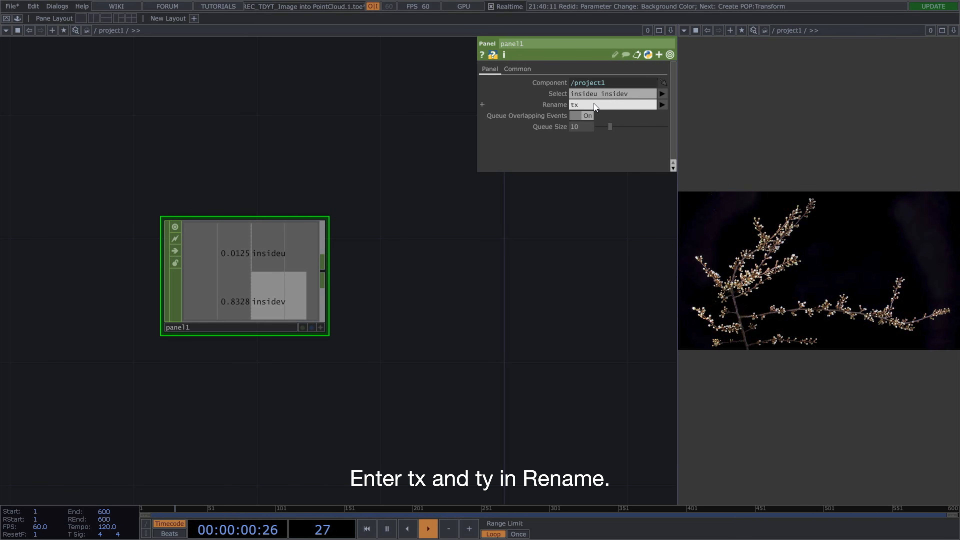
type("ty")
key("Return")
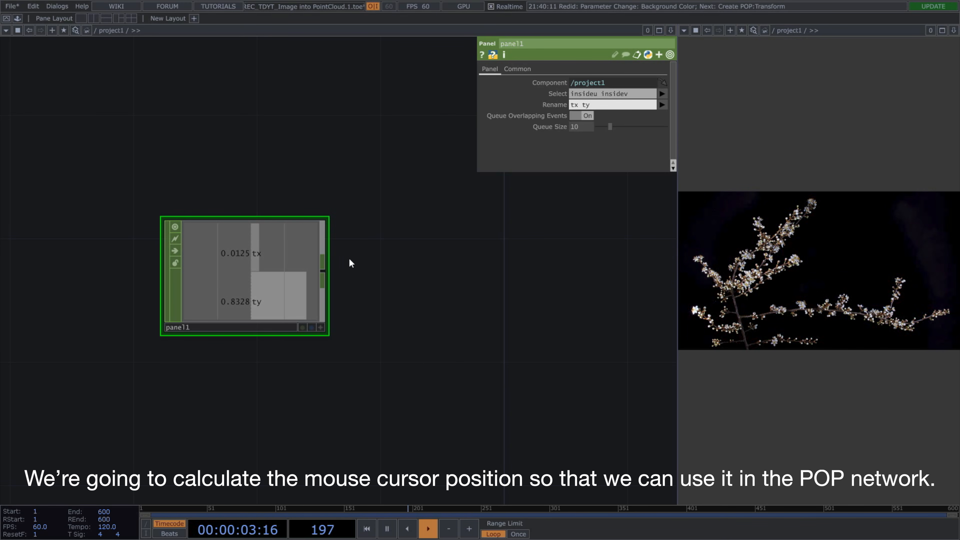
Add a Math CHOP after the Panel CHOP and set its Post-Add to -0.5
key("Tab")
type("ma")
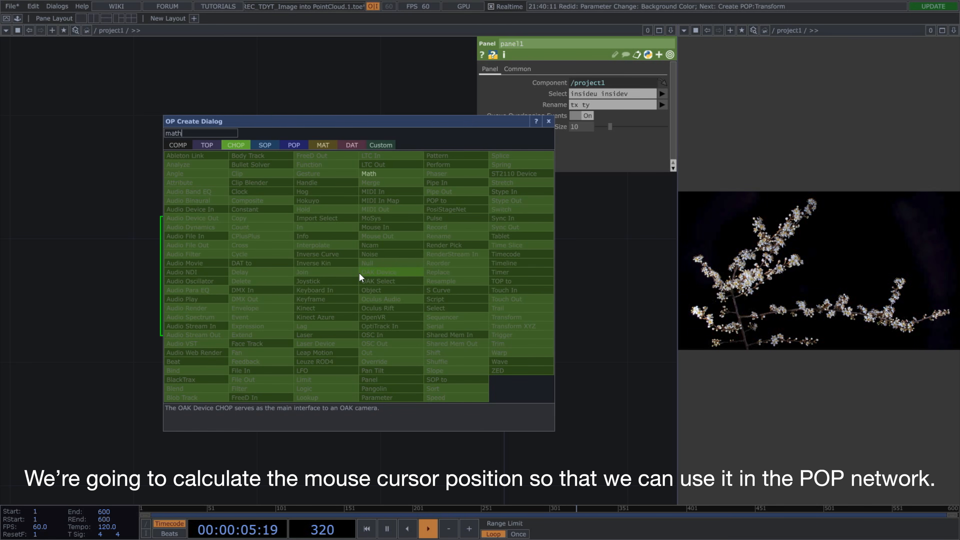
left_click(386, 174)
left_click(408, 264)
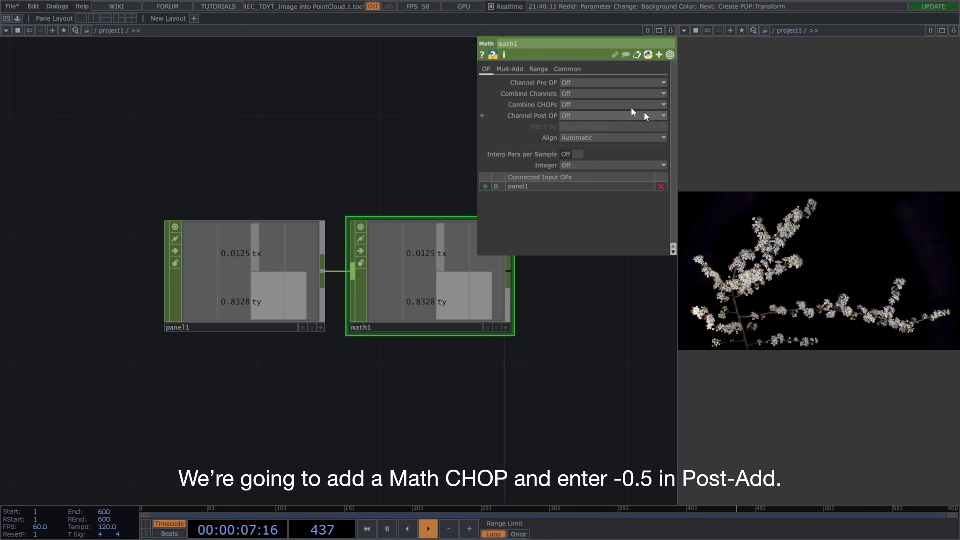
left_click(510, 68)
type("-0")
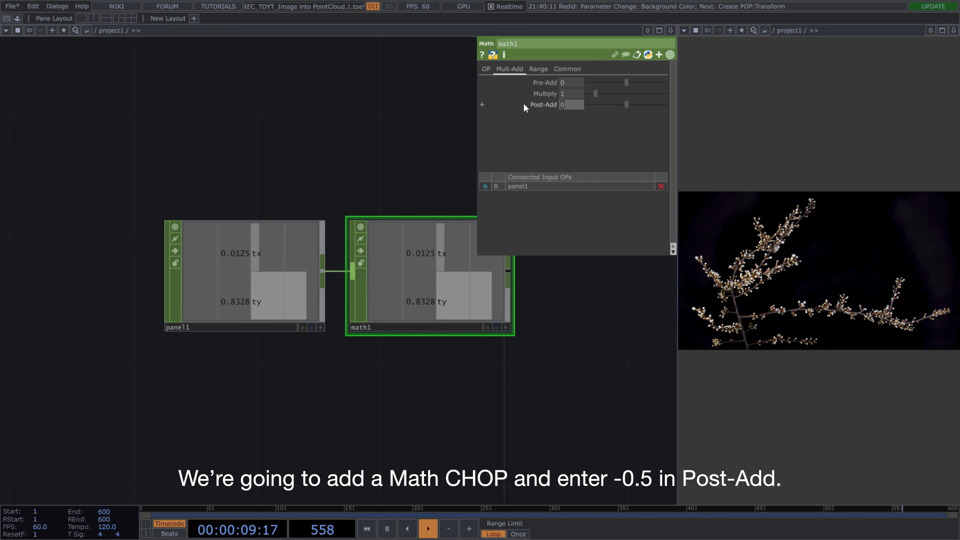
type(".5")
key("Return")
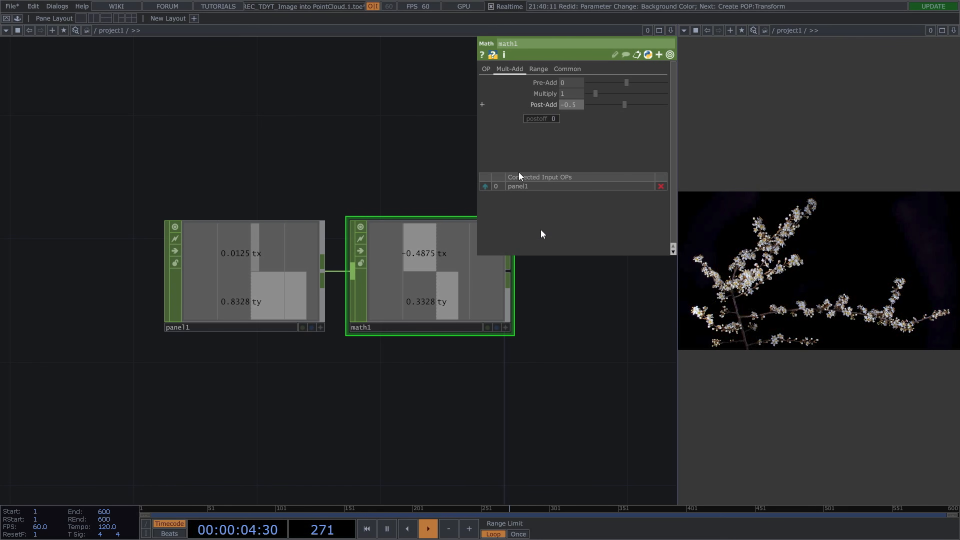
Add a second Math CHOP after the first one and show its Mult-Add parameters
left_click_drag(538, 363, 463, 391)
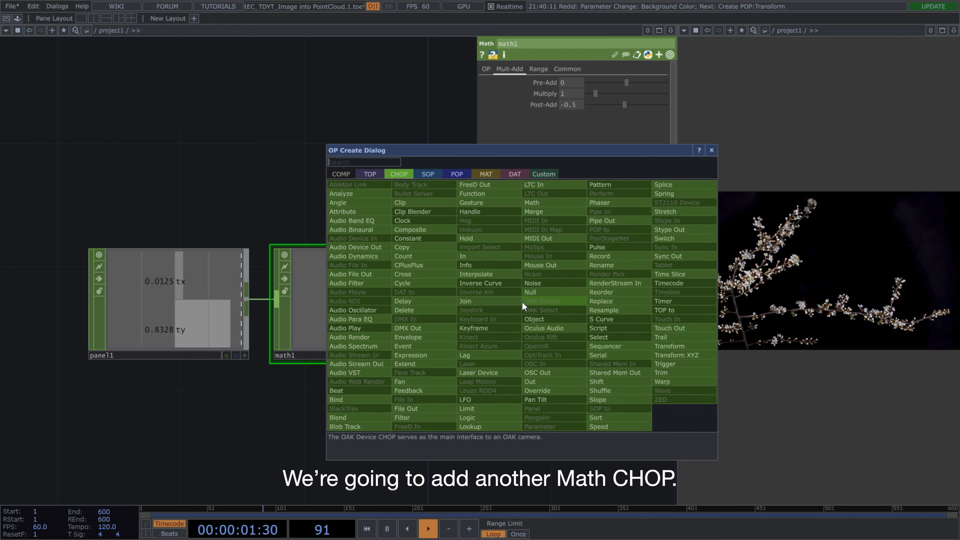
left_click(533, 204)
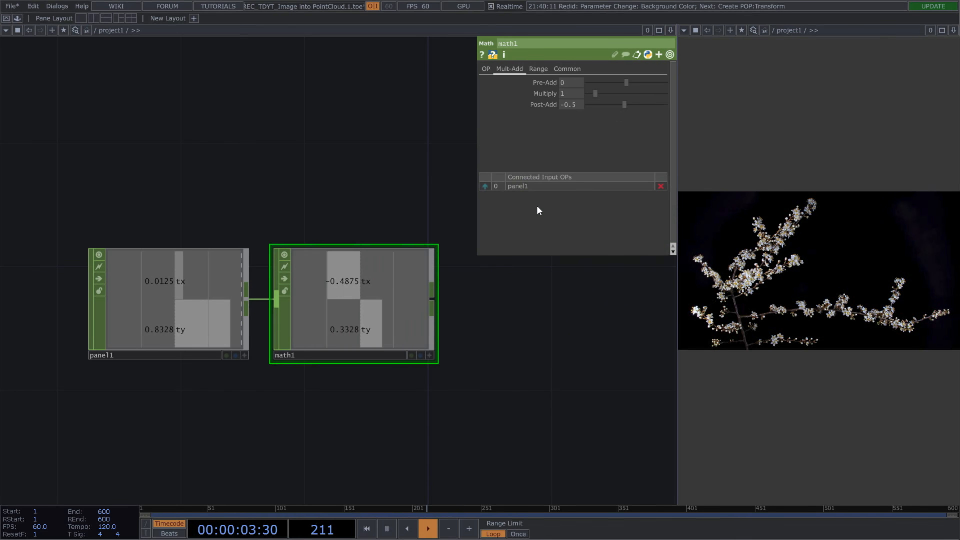
left_click(524, 335)
left_click_drag(524, 432, 482, 439)
scroll(483, 439, "down", 2)
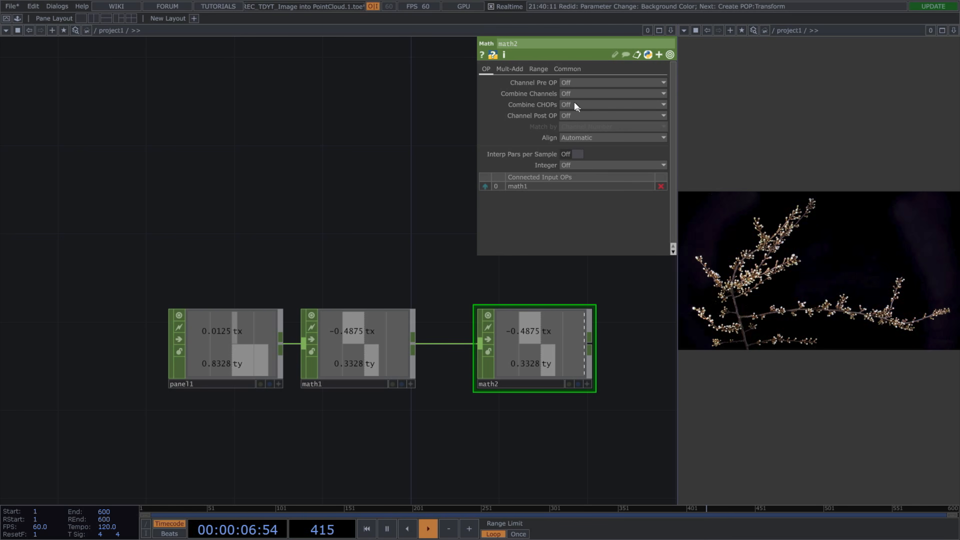
left_click(510, 69)
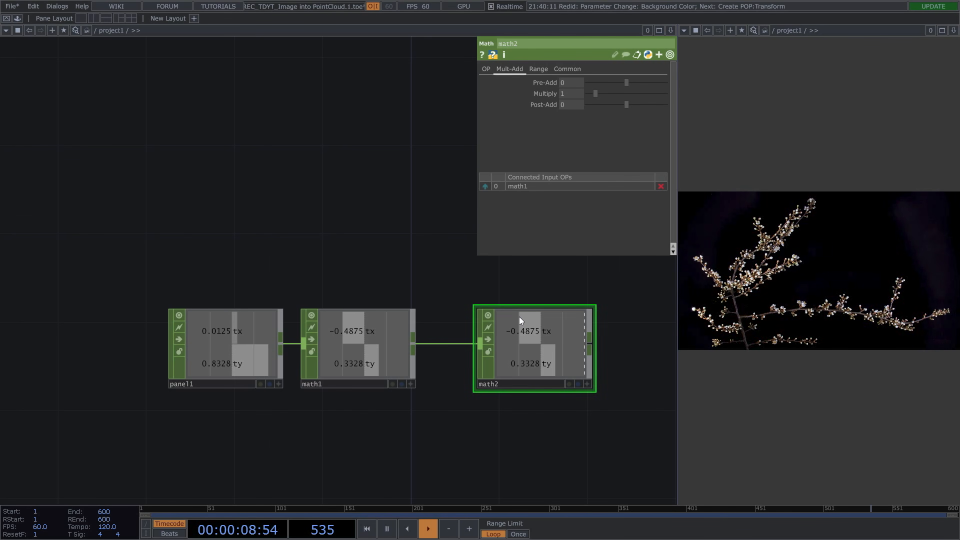
Copy the Transform POP's Uniform Scale expression into the Multiply parameter of the second Math CHOP
scroll(516, 340, "down", 3)
left_click_drag(514, 413, 367, 328)
left_click(168, 396)
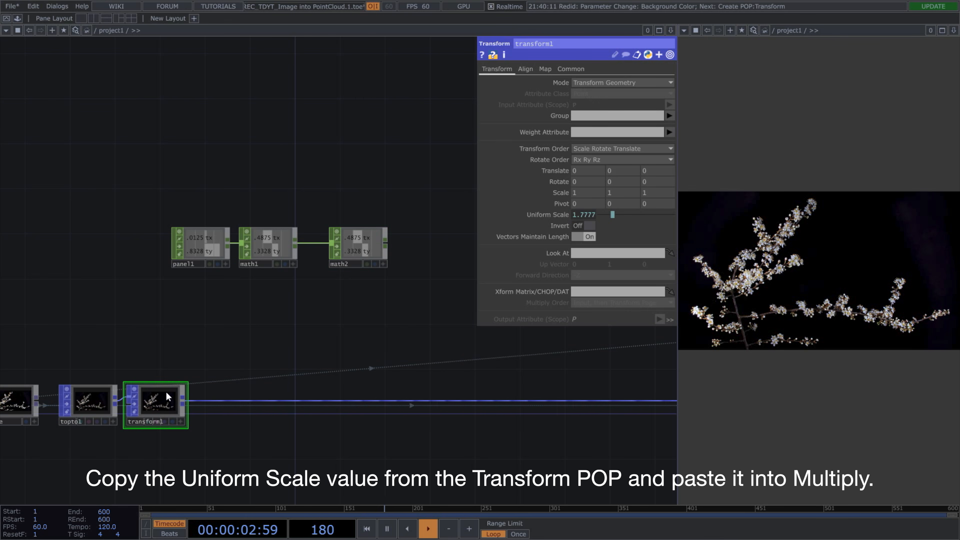
left_click(567, 215)
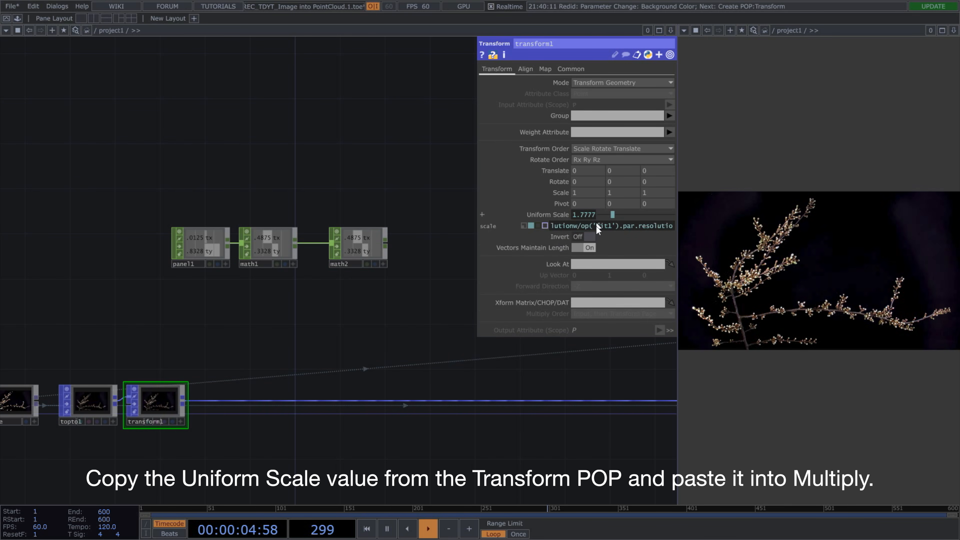
key("ctrl+a")
left_click(366, 252)
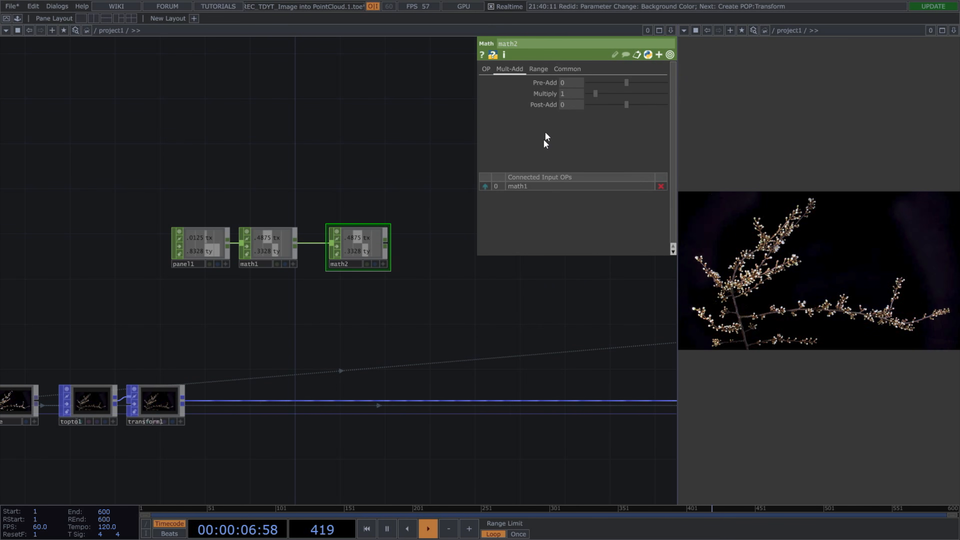
scroll(403, 228, "up", 5)
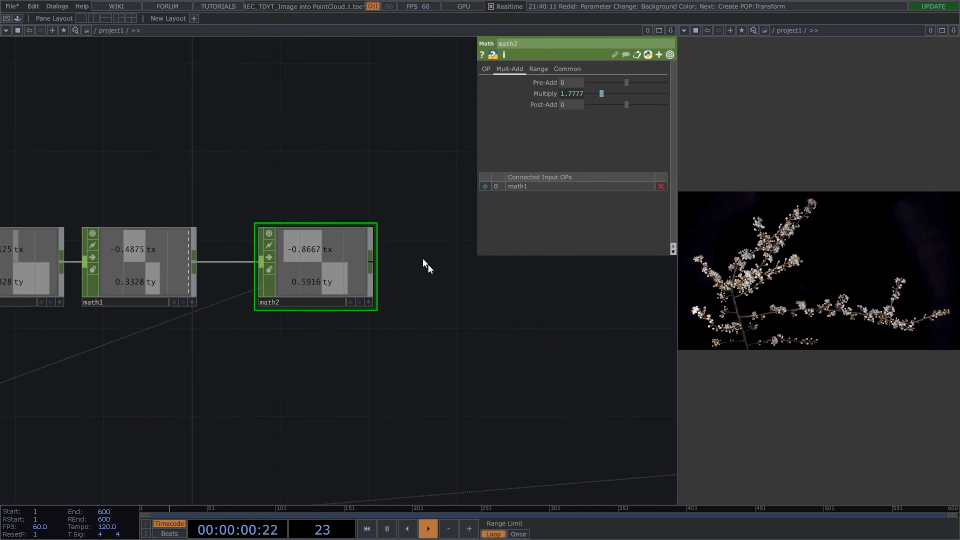
Limit the second Math CHOP to the tx channel through its Scope
left_click_drag(423, 258, 484, 308)
left_click(569, 68)
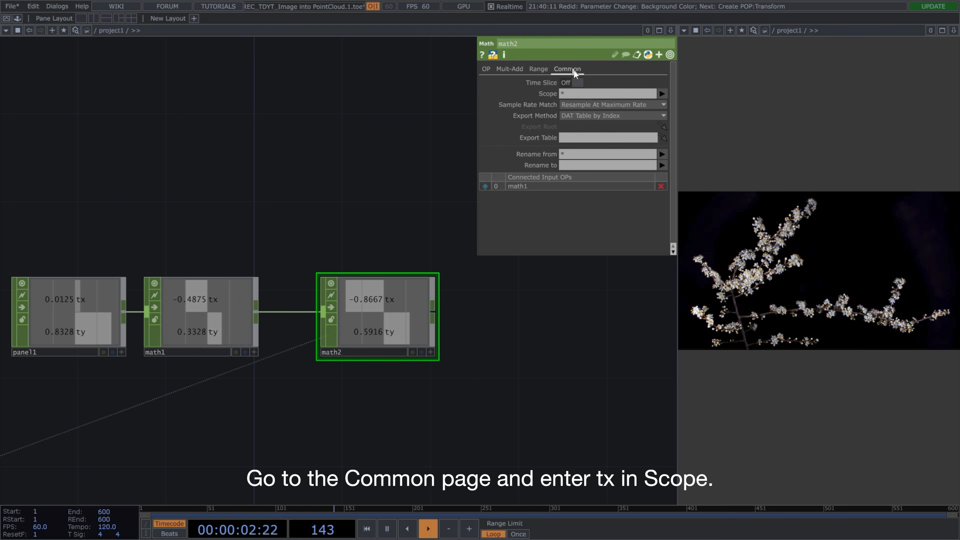
left_click(608, 93)
type("tx")
key("Return")
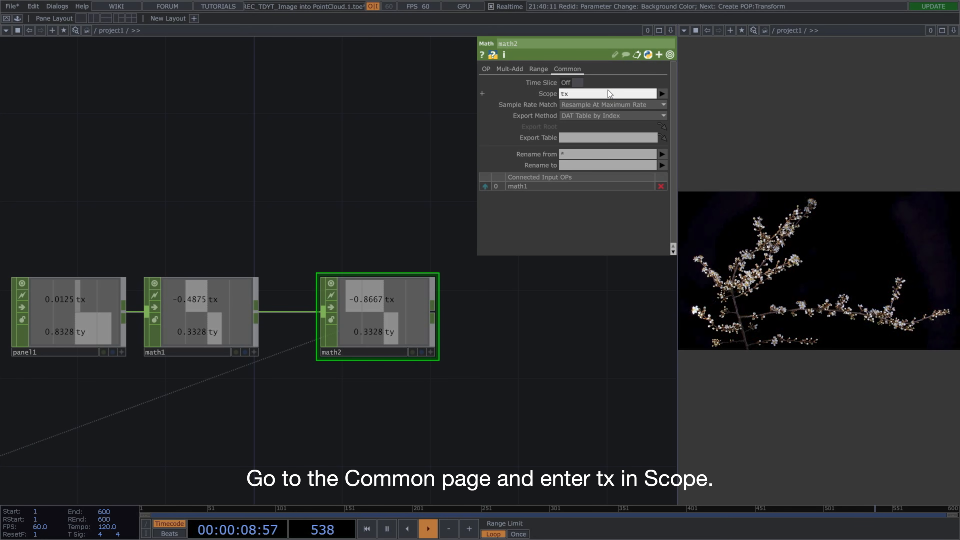
Add a Null CHOP after the second Math CHOP and rename it attractor
key("Tab")
type("null")
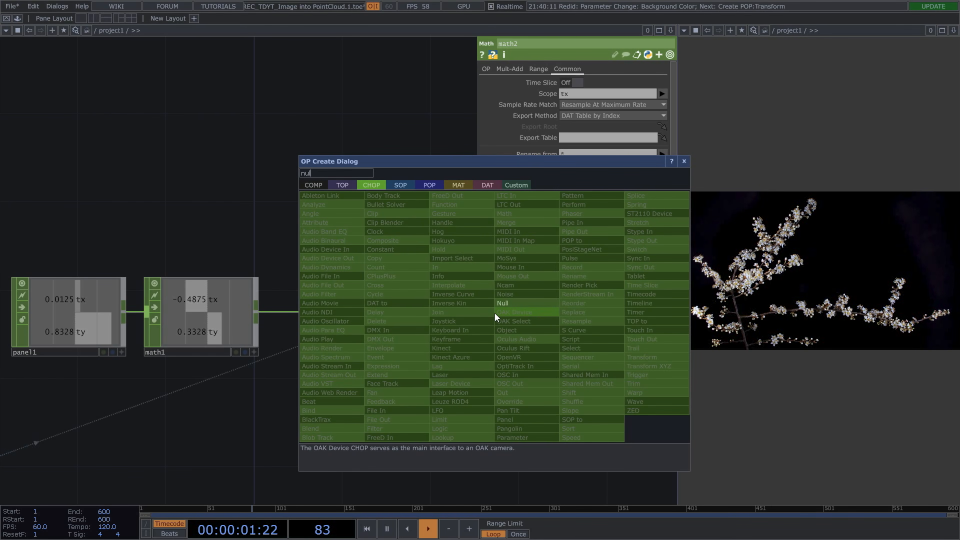
double_click(506, 307)
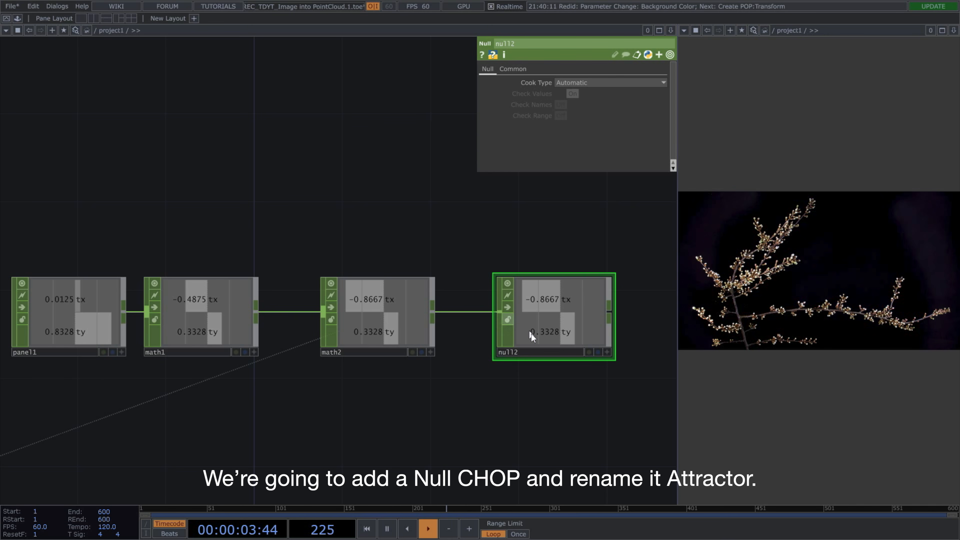
left_click(538, 352)
type("attractor")
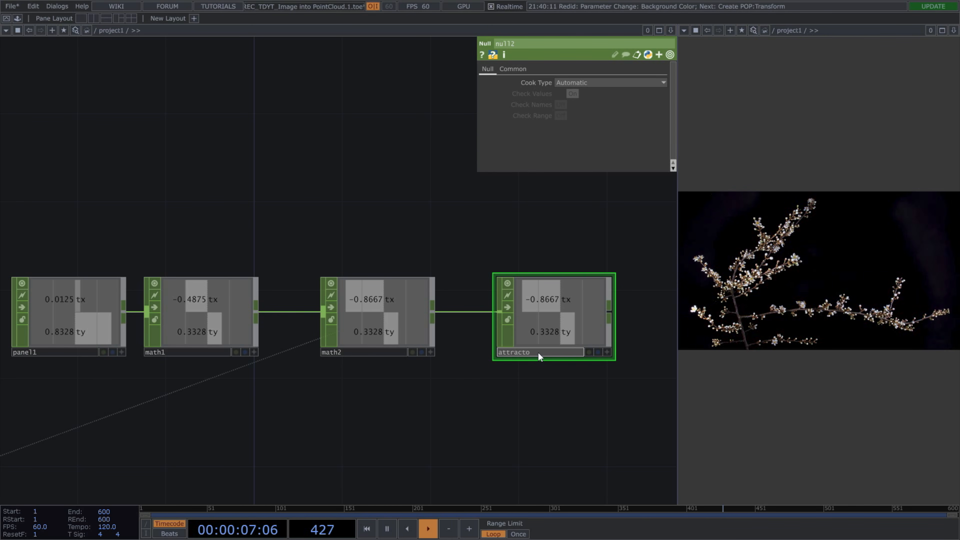
key("Return")
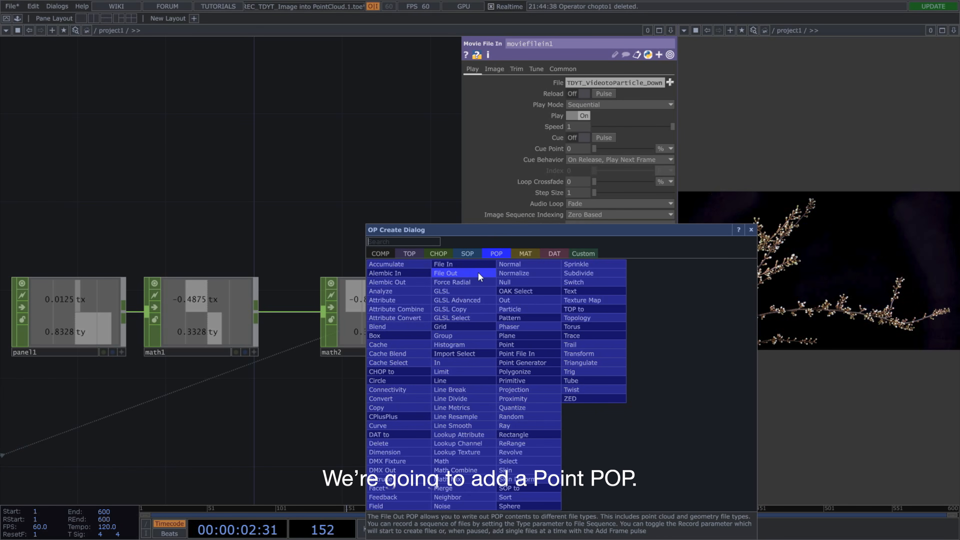
Add a Point POP below the attractor Null CHOP
type("point")
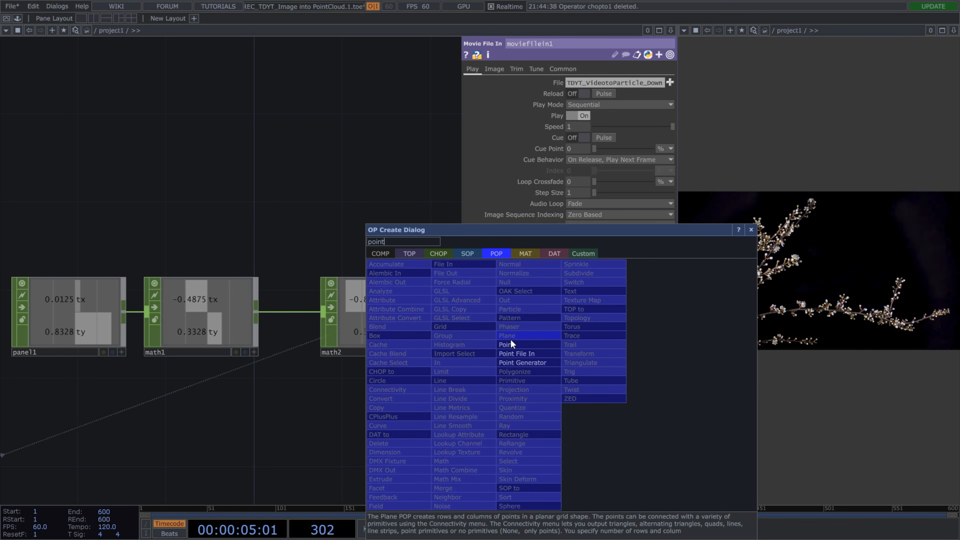
left_click(509, 344)
left_click(551, 423)
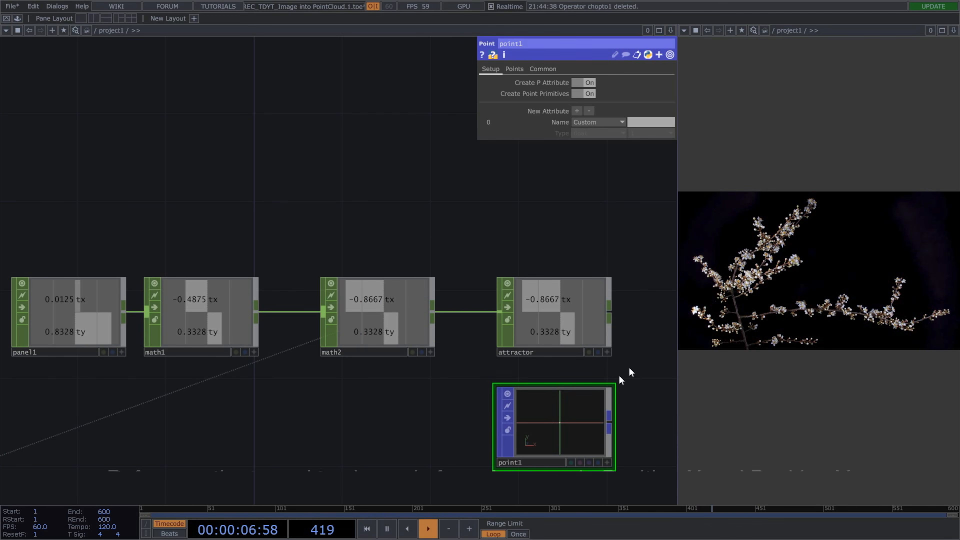
Link the Point POP's Position X and Y to attractor's tx and ty channels as CHOP references
left_click(607, 351)
left_click_drag(560, 301, 638, 180)
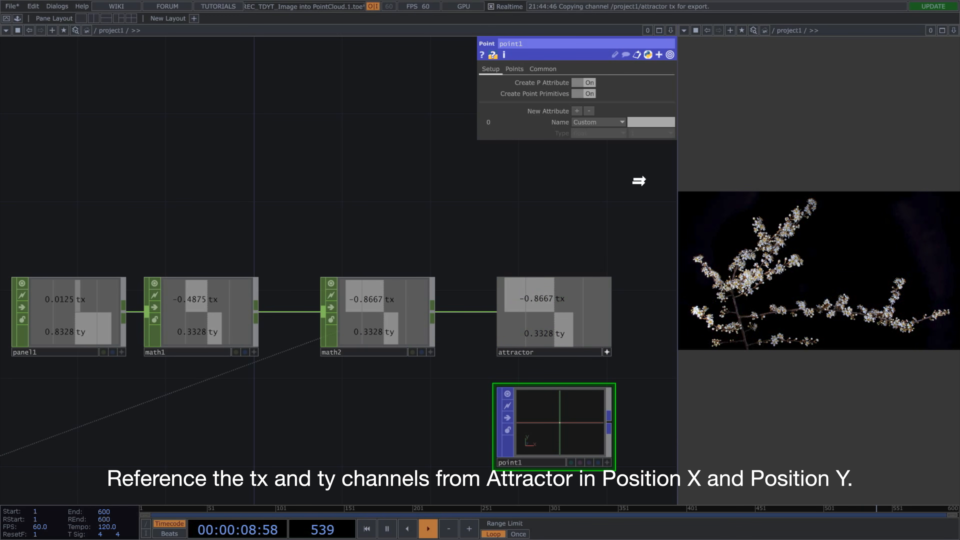
left_click_drag(516, 73, 588, 93)
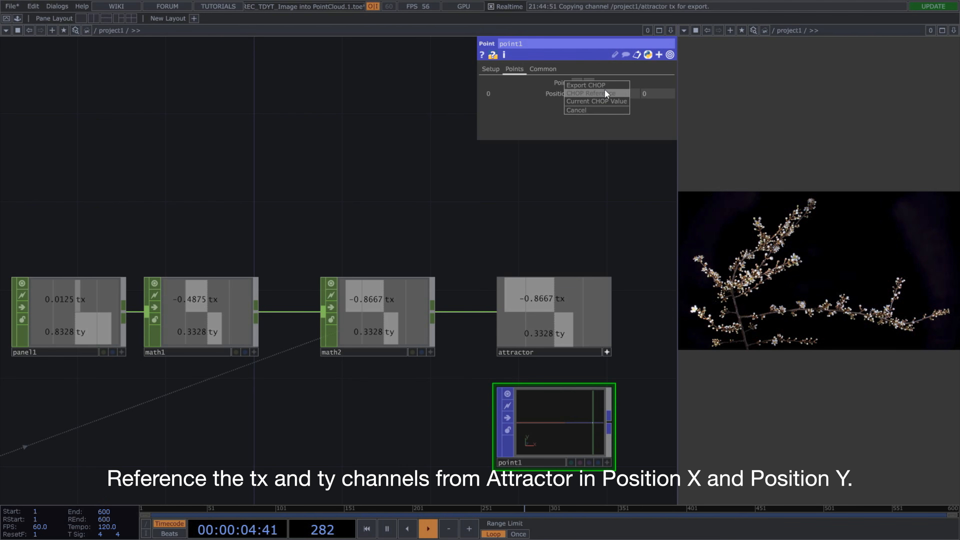
left_click(590, 99)
left_click_drag(567, 314, 625, 94)
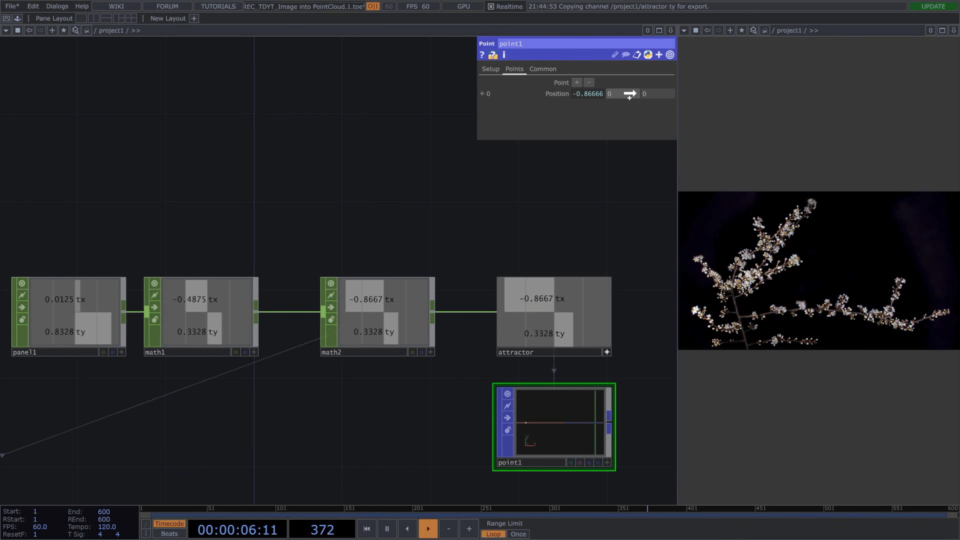
left_click(626, 99)
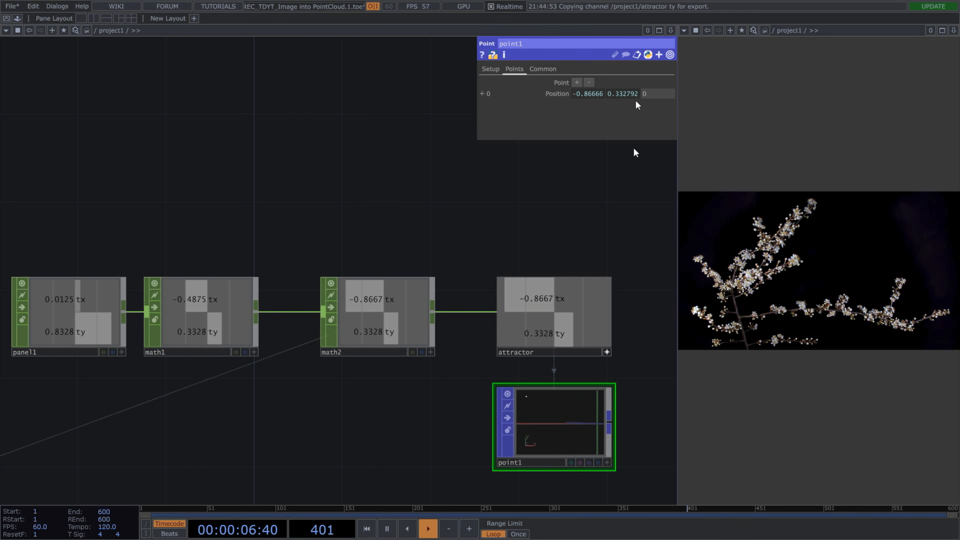
left_click(606, 353)
Add a Circle POP beside the attractor Null CHOP for checking the cursor alignment
left_click_drag(661, 391, 638, 342)
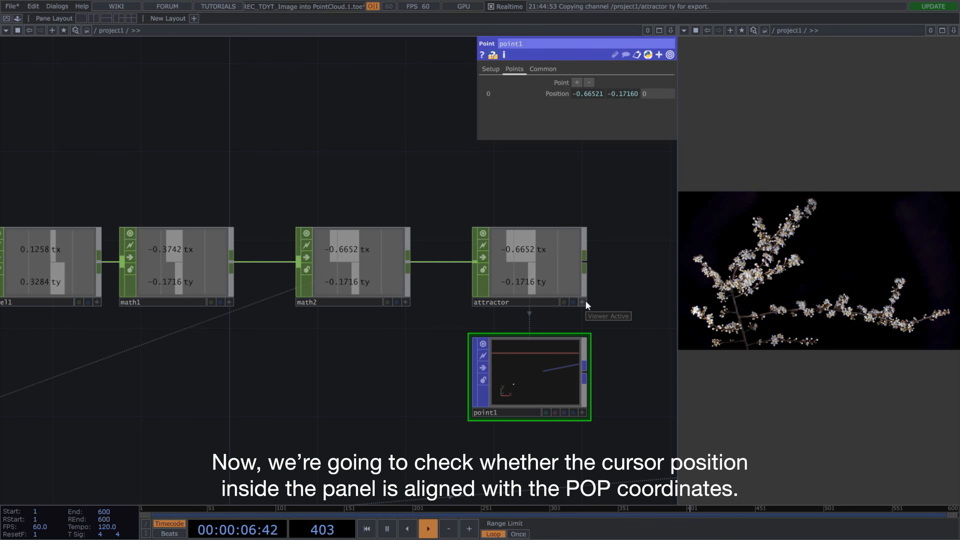
scroll(532, 377, "down", 5)
scroll(435, 371, "down", 5)
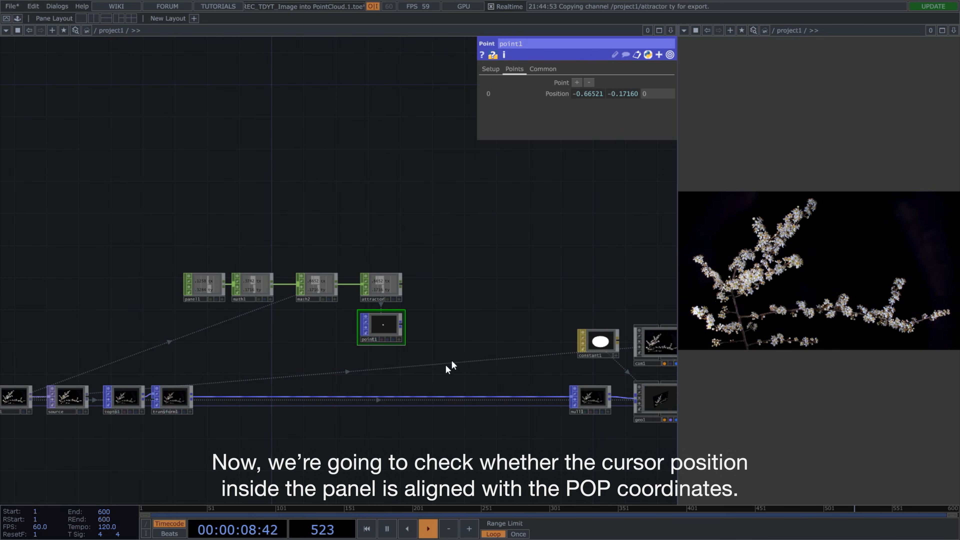
double_click(438, 335)
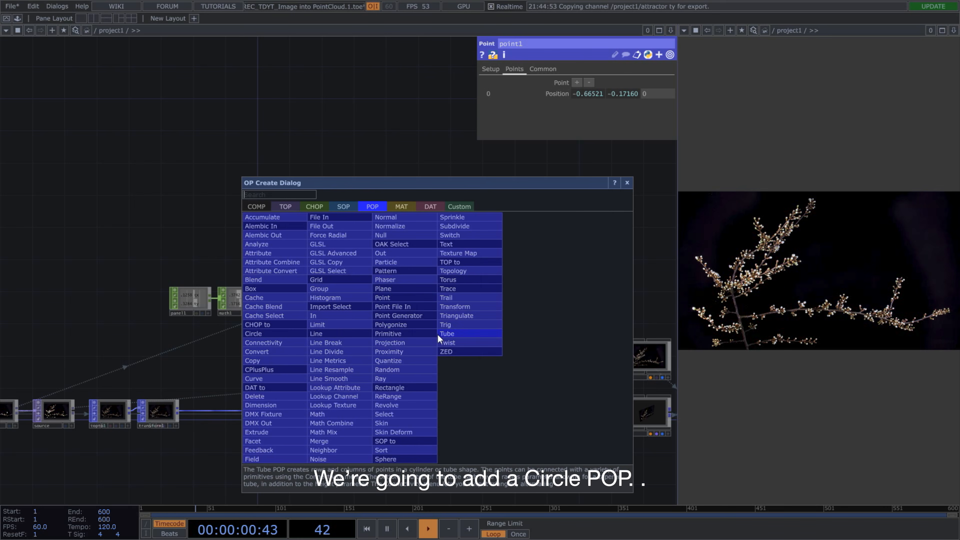
left_click(300, 335)
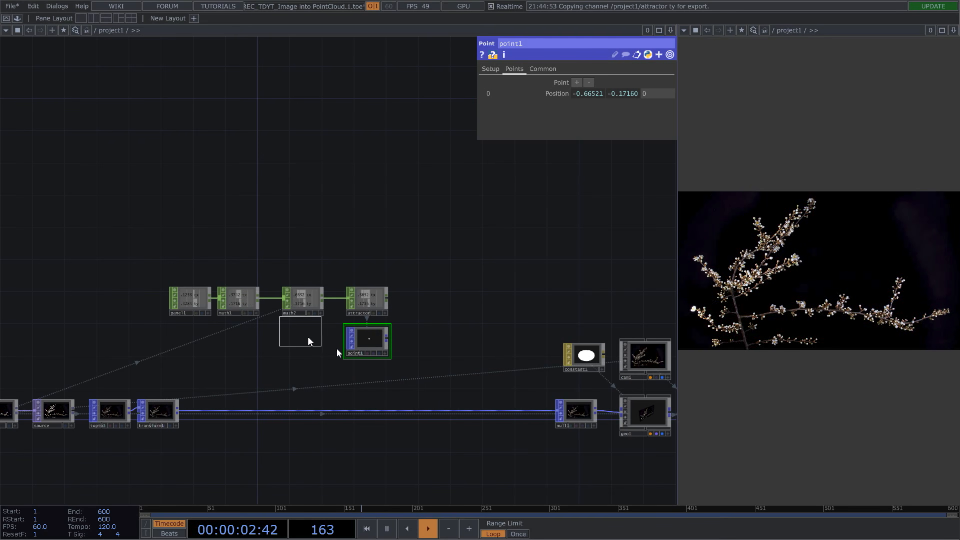
left_click(451, 300)
Set the Circle POP's Connectivity to Surface
left_click(565, 81)
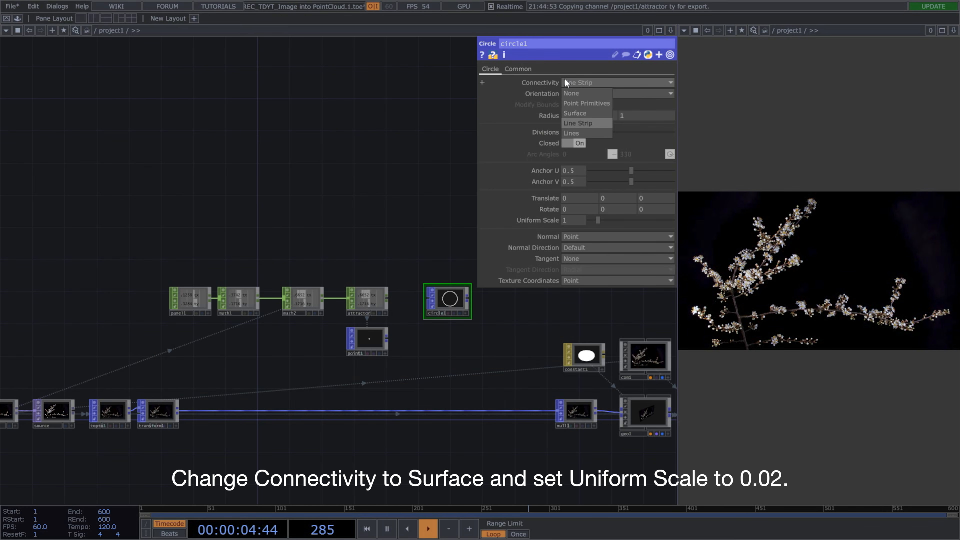
left_click(569, 103)
scroll(511, 330, "up", 3)
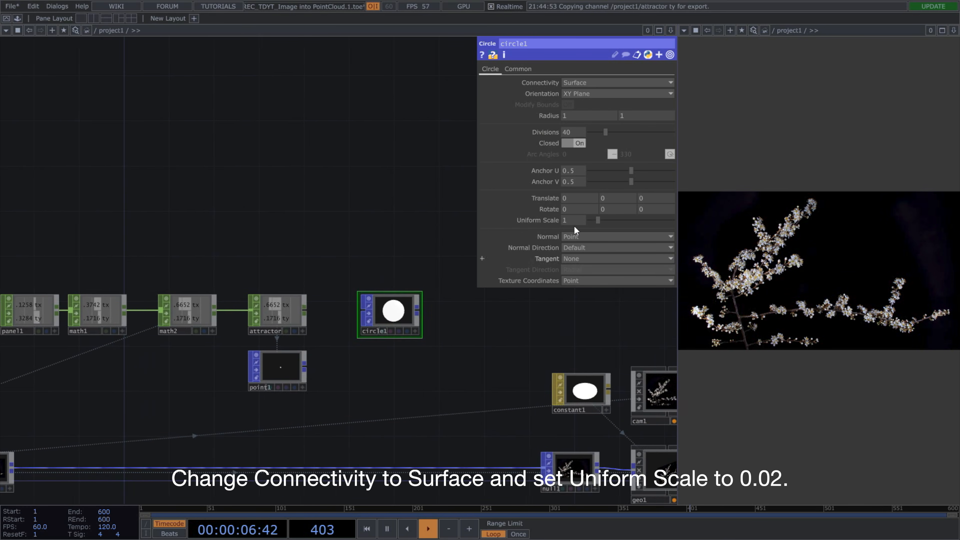
Add a Copy POP fed by the Circle POP and the Point POP, and connect it to the Geometry COMP
key("Tab")
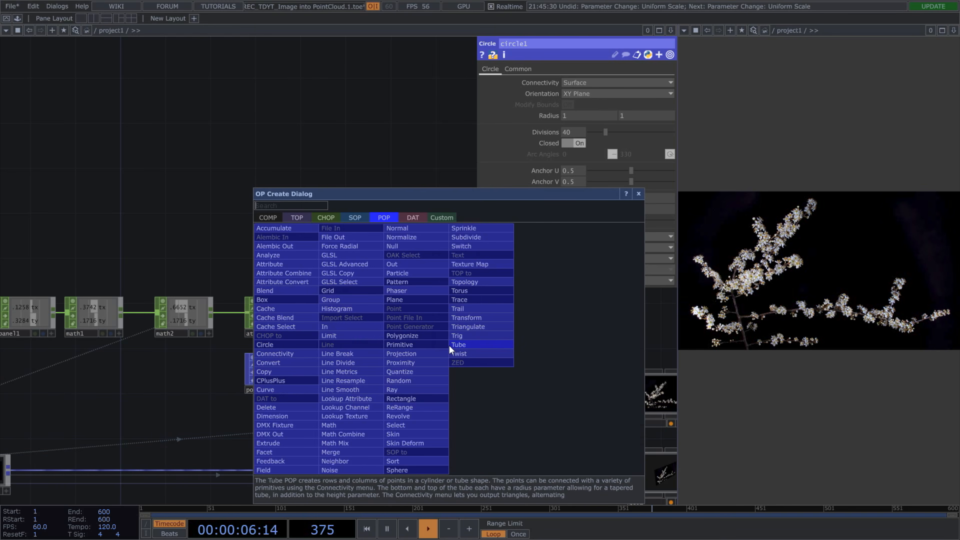
type("copy")
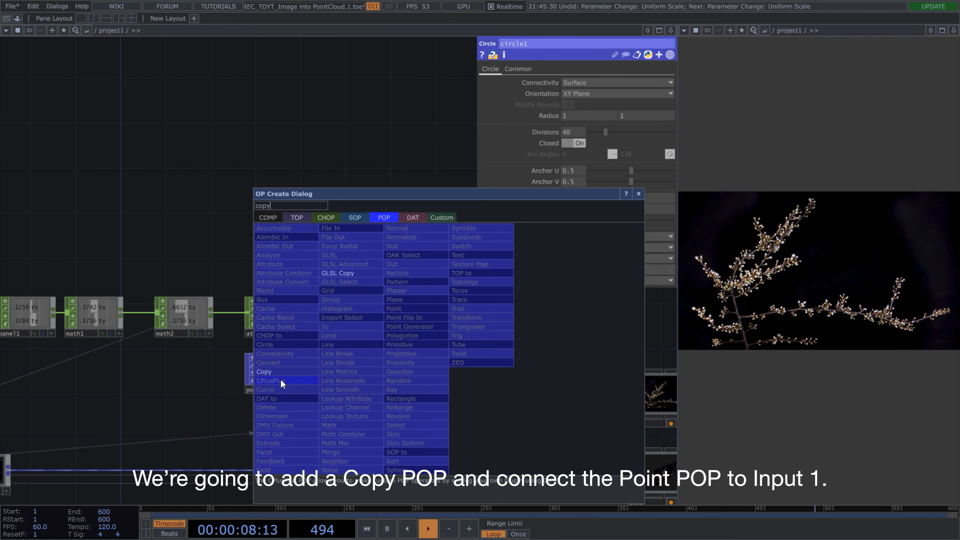
left_click(281, 374)
left_click(476, 350)
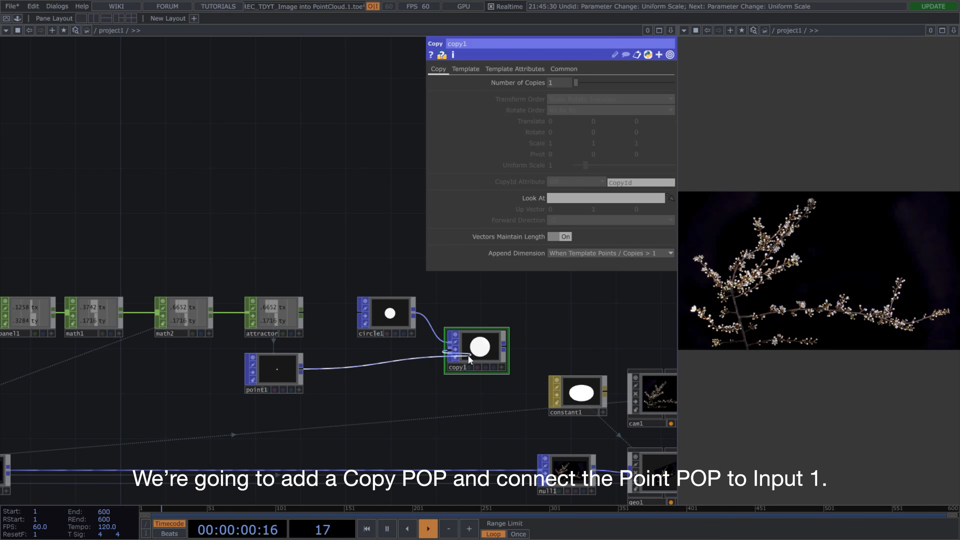
left_click_drag(468, 355, 641, 480)
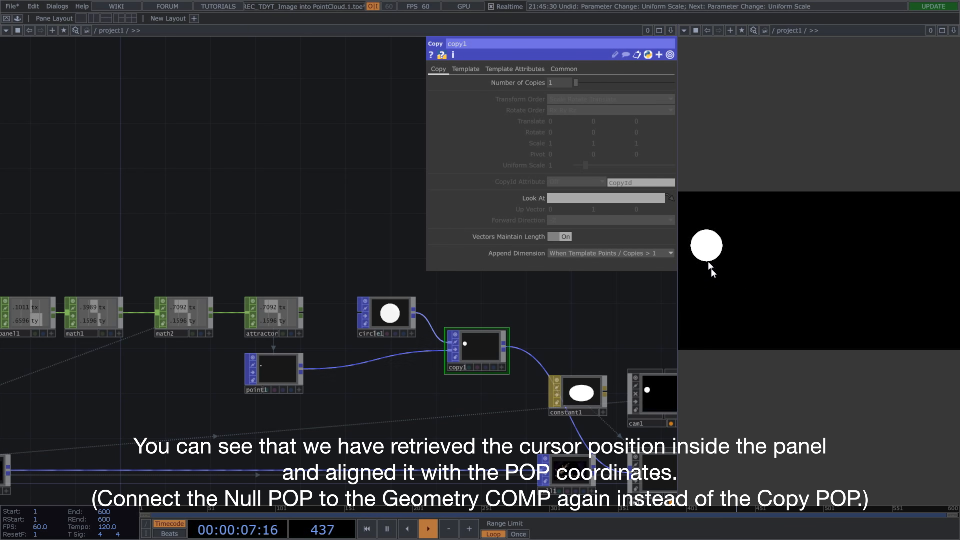
Reconnect the Null POP to the Geometry COMP and delete the Circle and Copy POPs
left_click_drag(593, 468, 630, 469)
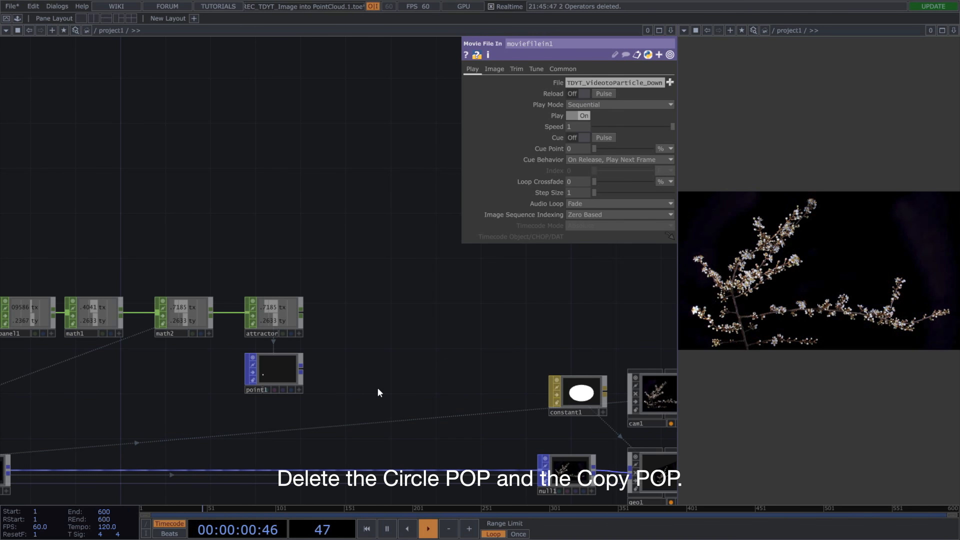
left_click_drag(379, 393, 522, 385)
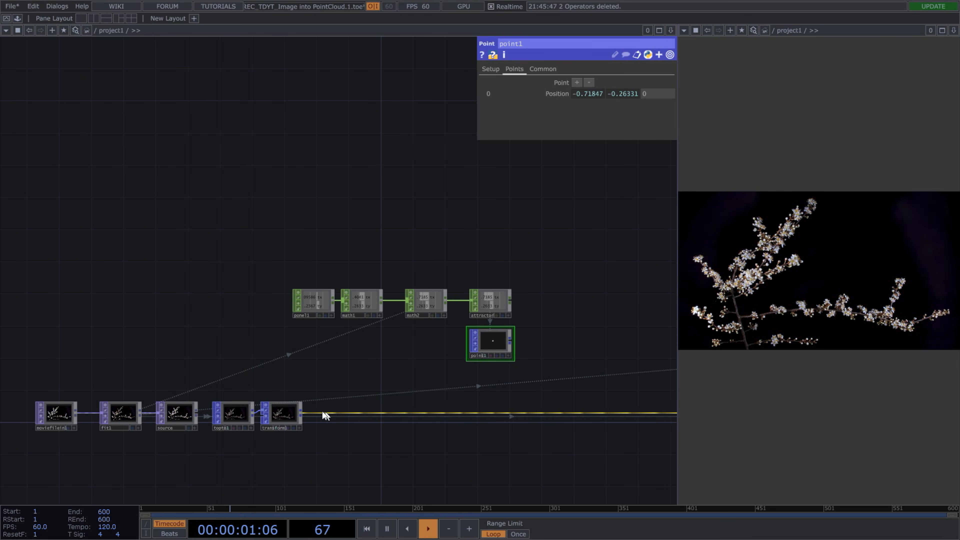
Insert a Particle POP between the Transform POP and the Null POP
left_click(302, 414)
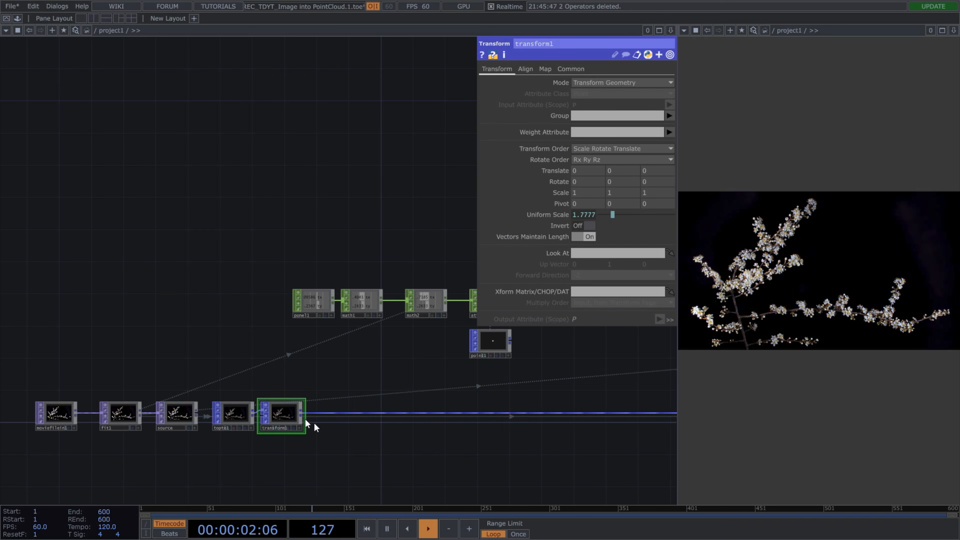
scroll(319, 422, "up", 5)
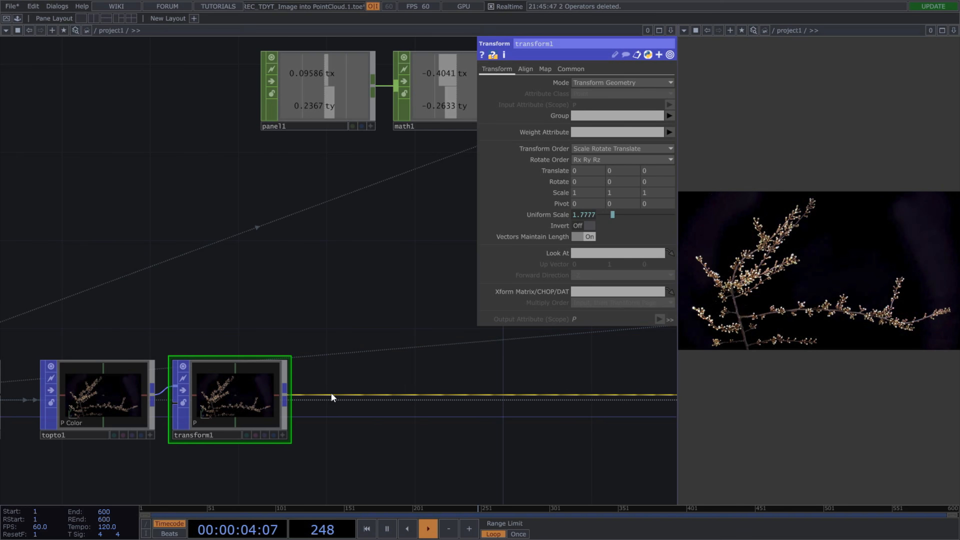
right_click(372, 377)
left_click(392, 393)
type("particle")
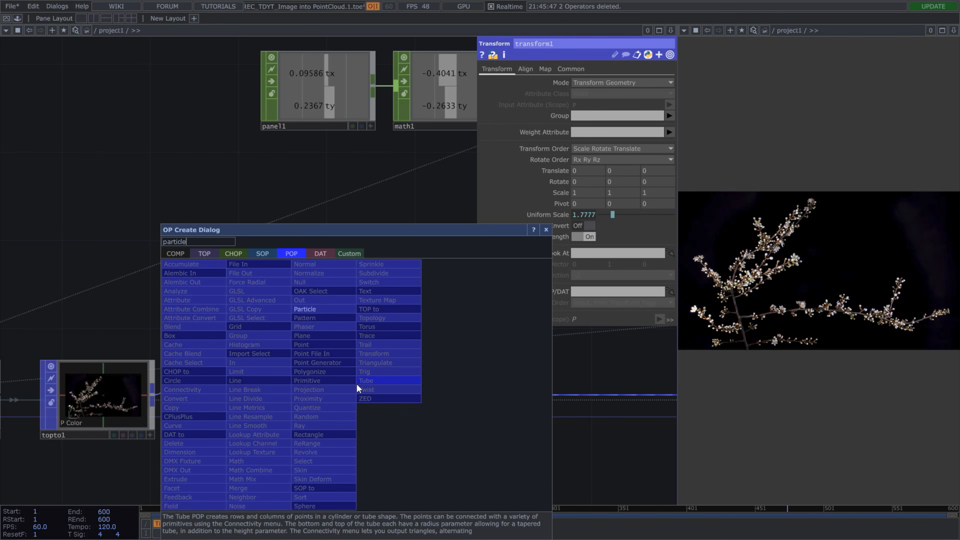
left_click(327, 310)
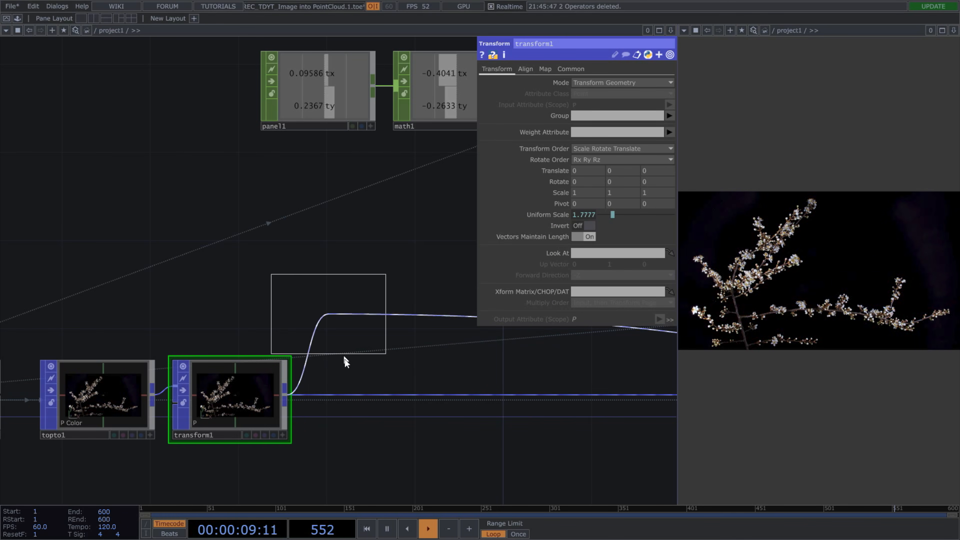
left_click(365, 401)
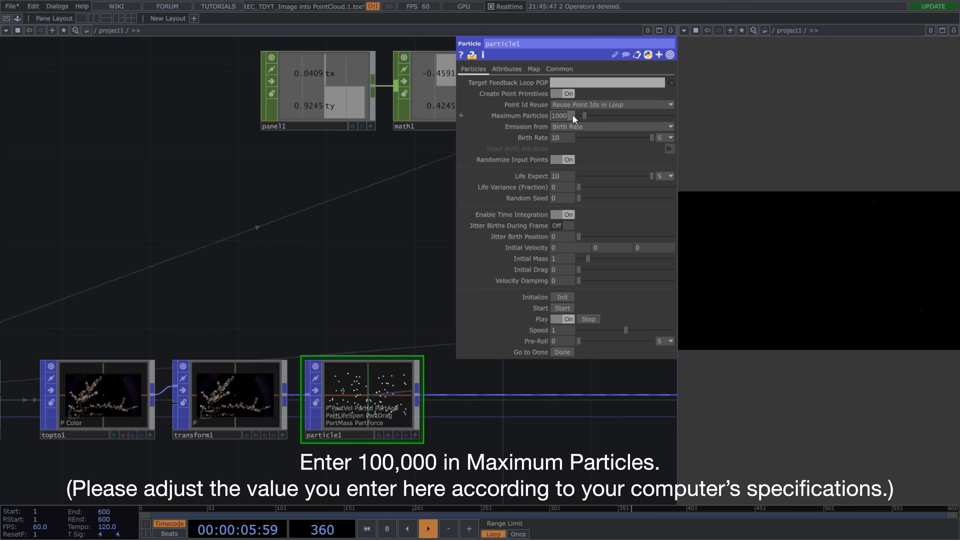
Set the Particle POP's Maximum Particles to 100000
left_click(573, 118)
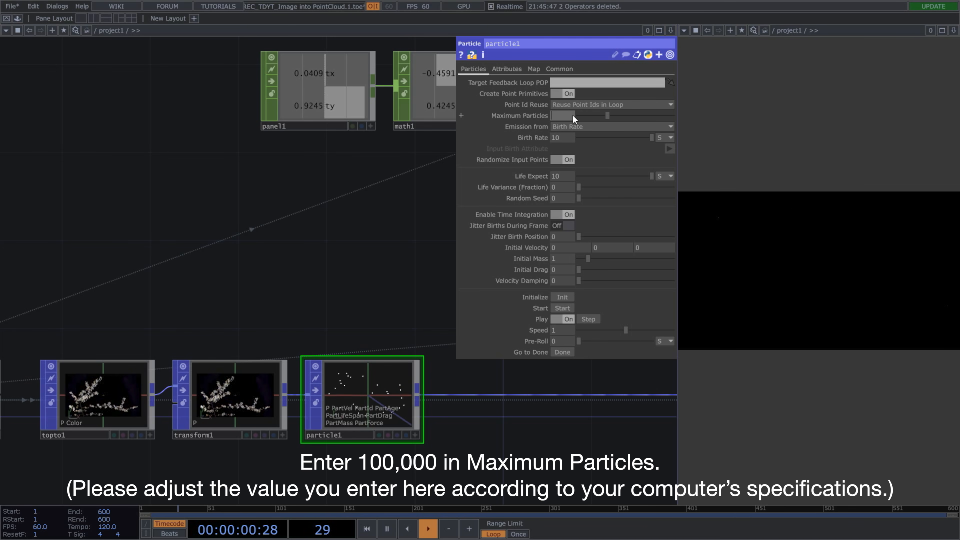
type("100000")
key("Return")
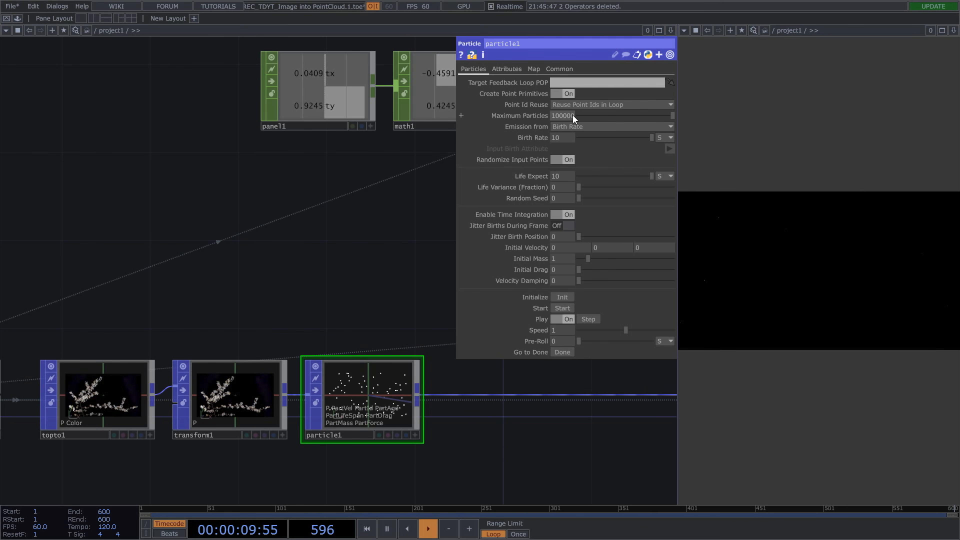
Reference the Particle POP's Maximum Particles value in its Birth Rate parameter
right_click(562, 116)
left_click(598, 65)
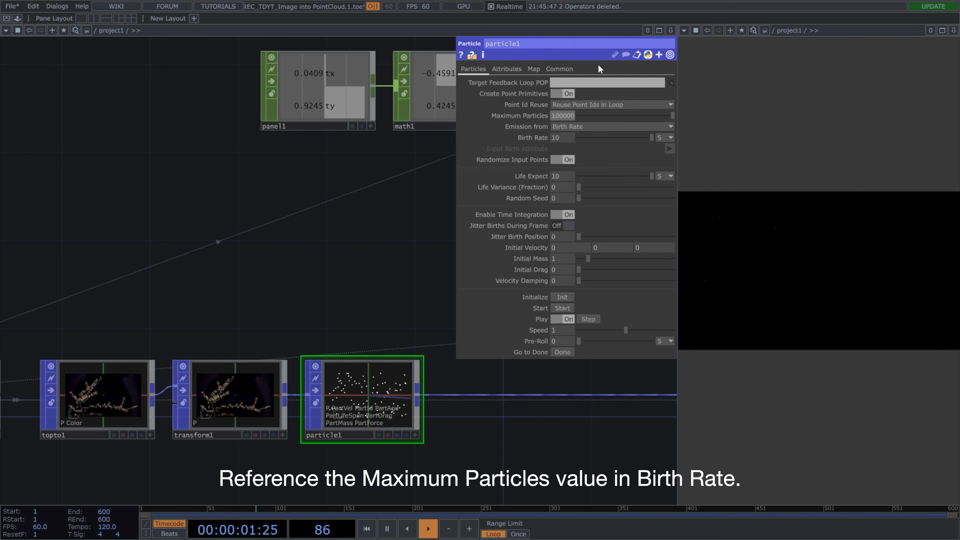
right_click(564, 136)
left_click(600, 178)
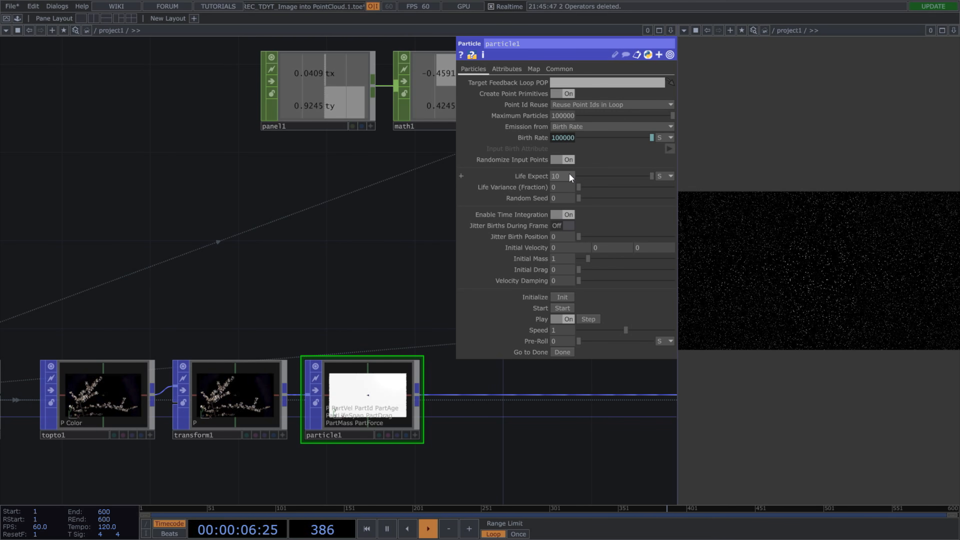
Set the Particle POP's Life Expect to 1, Life Variance (Fraction) to 0.5 and Random Seed to 1
key("Return")
left_click(561, 187)
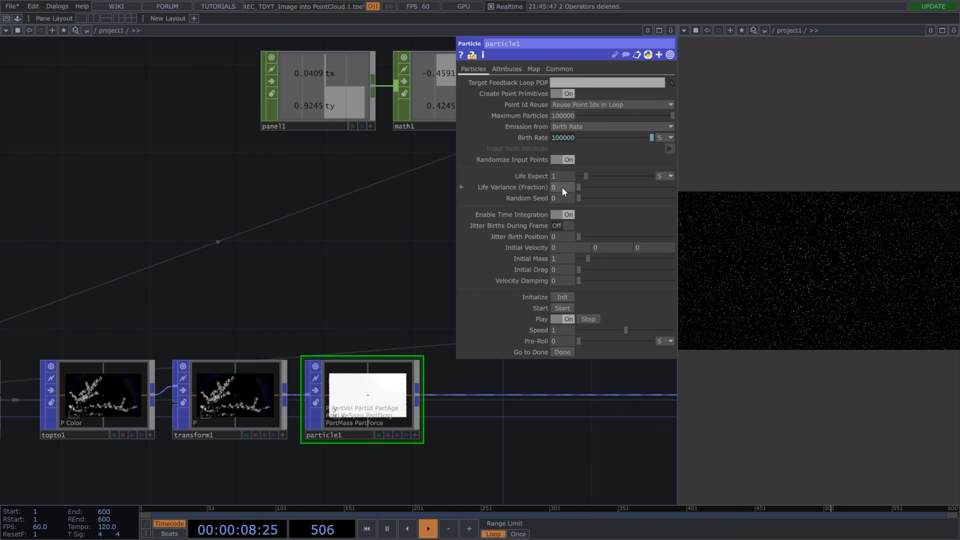
type(".")
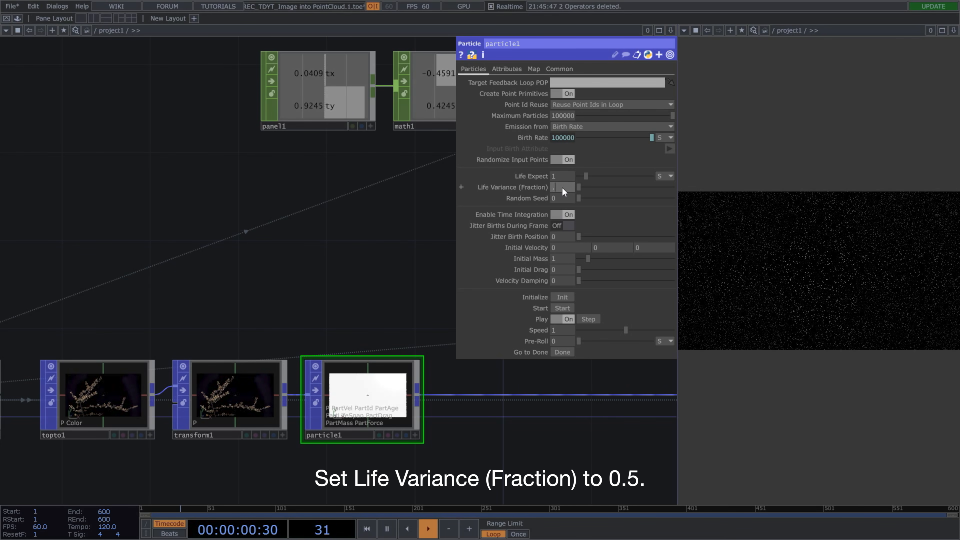
type("5")
key("Return")
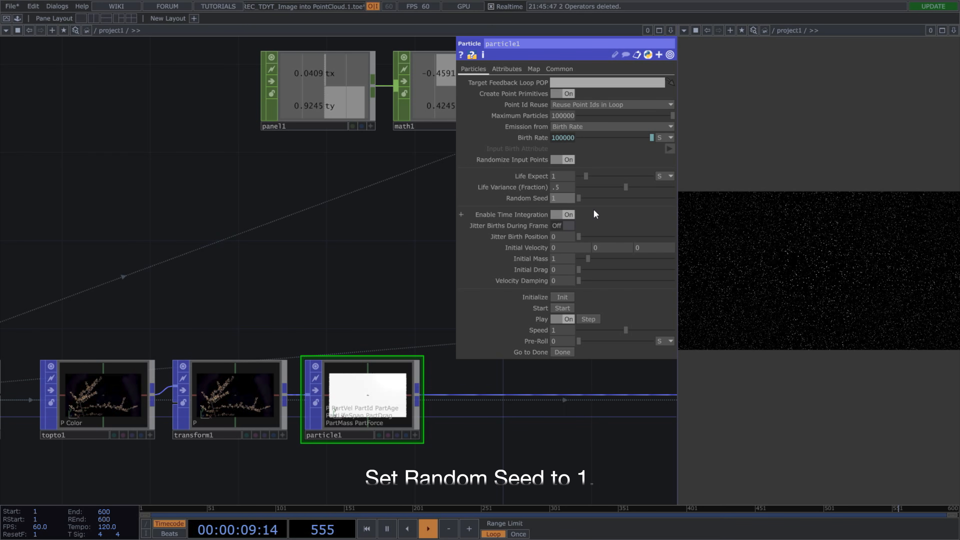
type("1")
key("Return")
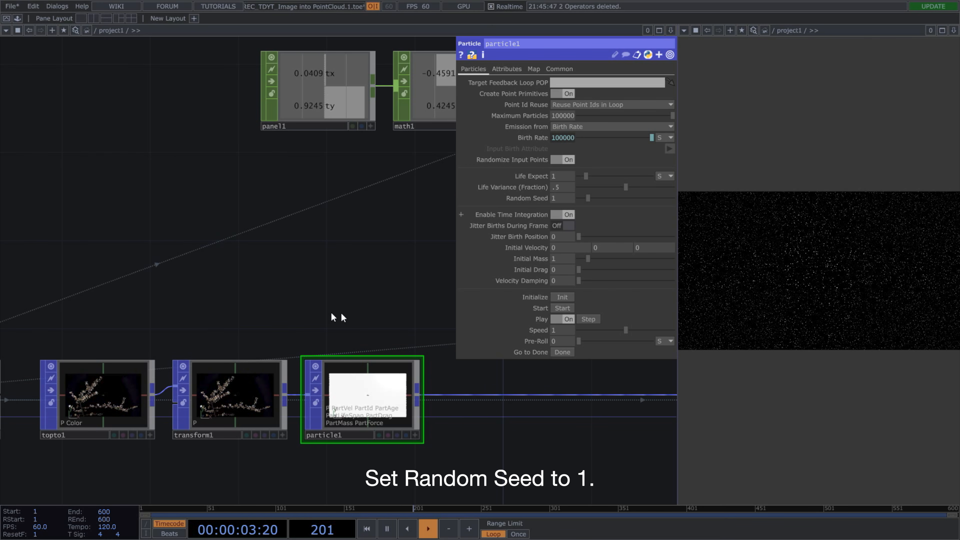
Add a Keyboard In CHOP just above the Particle POP and make its viewer active
key("Tab")
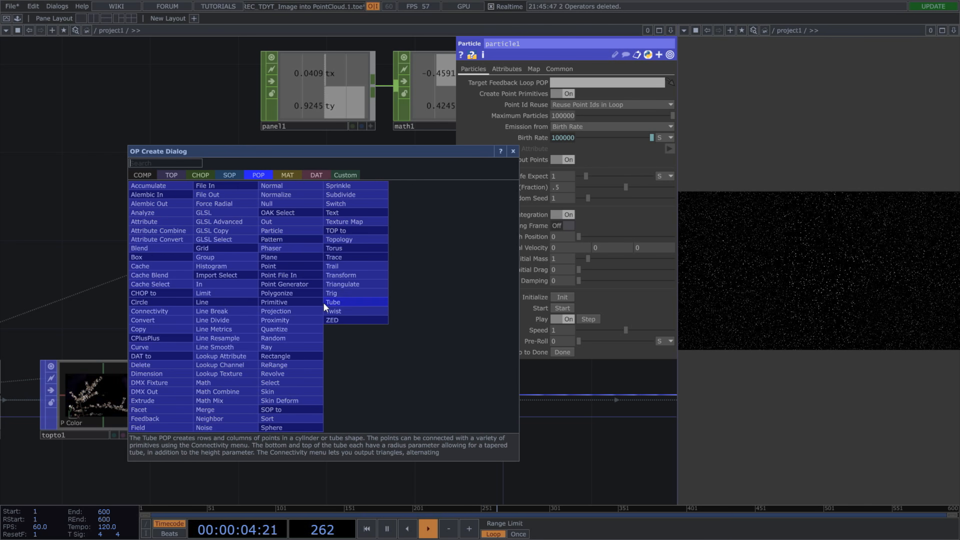
left_click(200, 175)
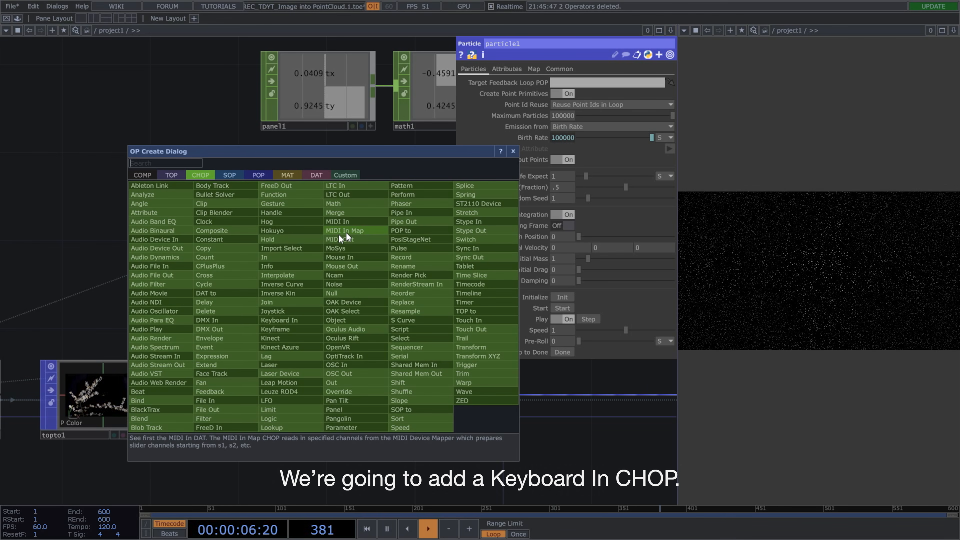
left_click(315, 317)
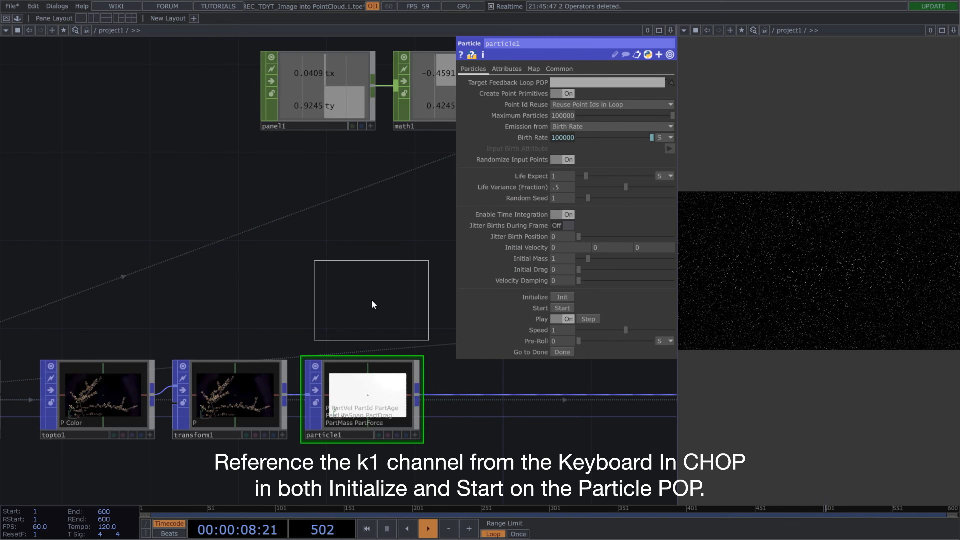
left_click(372, 306)
left_click(415, 347)
Reference the Keyboard In CHOP's k1 channel in both Initialize and Start on the Particle POP
left_click_drag(378, 314, 561, 299)
left_click(565, 299)
left_click_drag(378, 314, 550, 311)
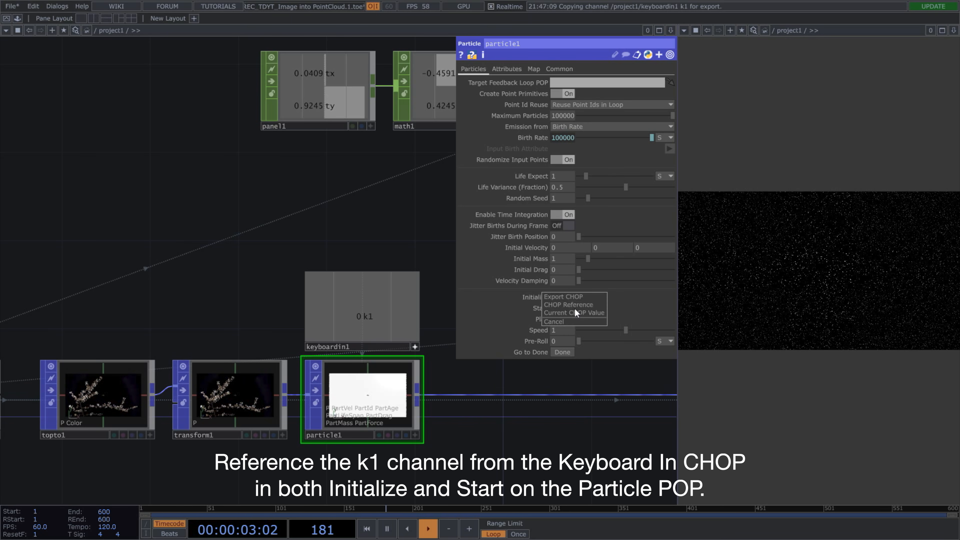
left_click(575, 306)
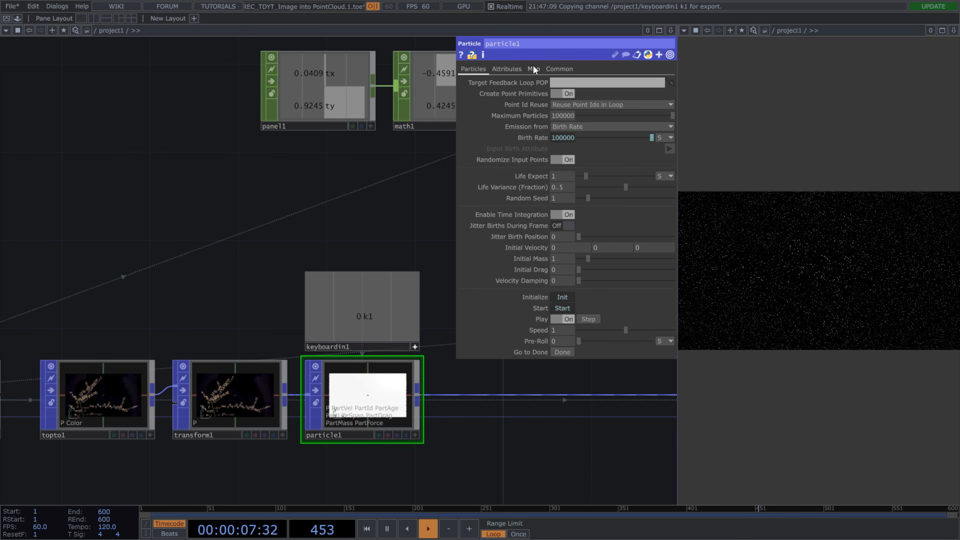
Set the Particle POP's Input Attributes to Color
left_click(507, 69)
left_click(670, 83)
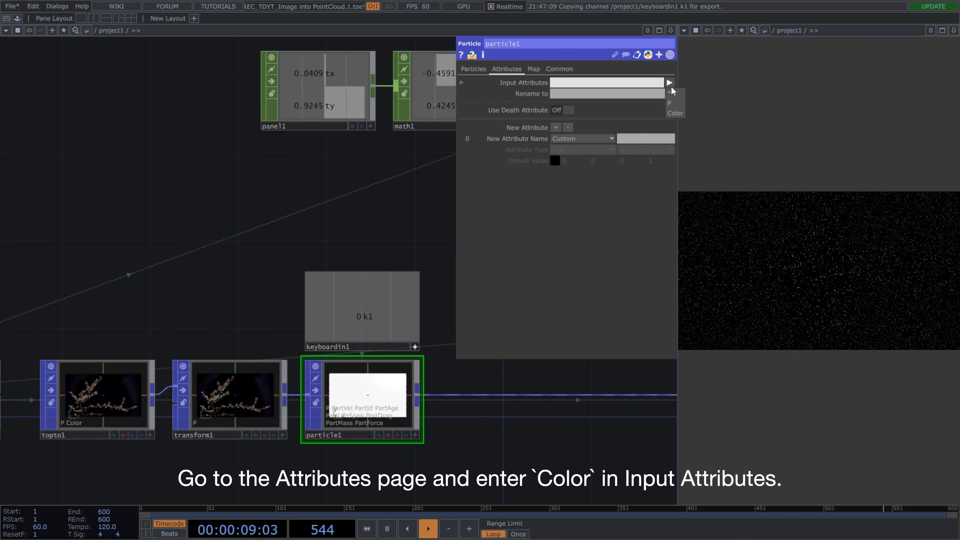
left_click(674, 114)
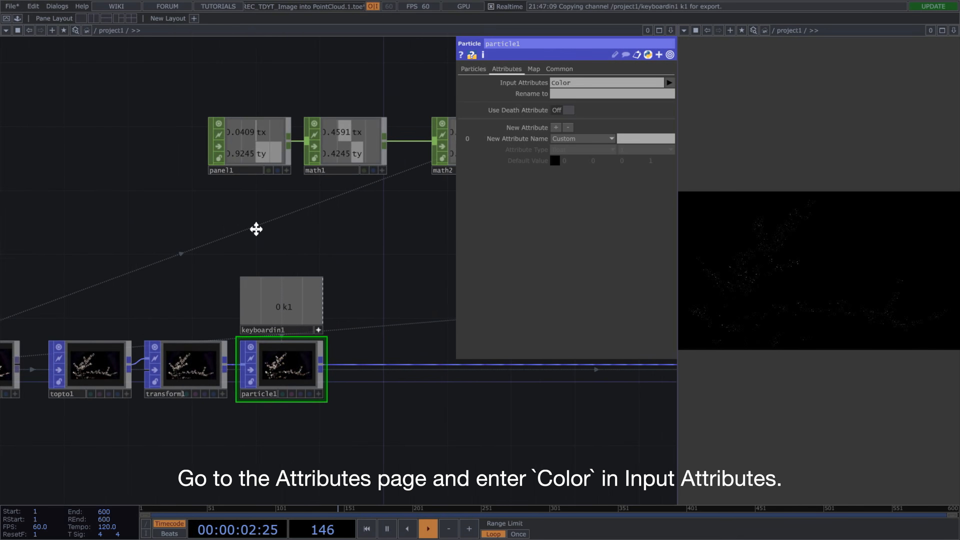
Insert a Field POP between the Particle POP and the Null POP, and set its Specification POP to point1
scroll(290, 238, "down", 2)
left_click_drag(321, 249, 217, 289)
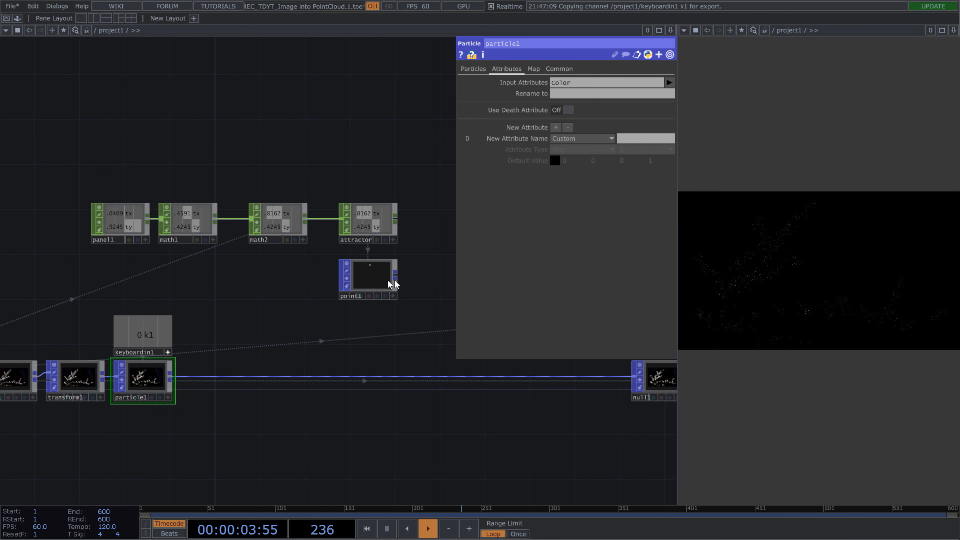
right_click(348, 377)
left_click(361, 365)
type("f")
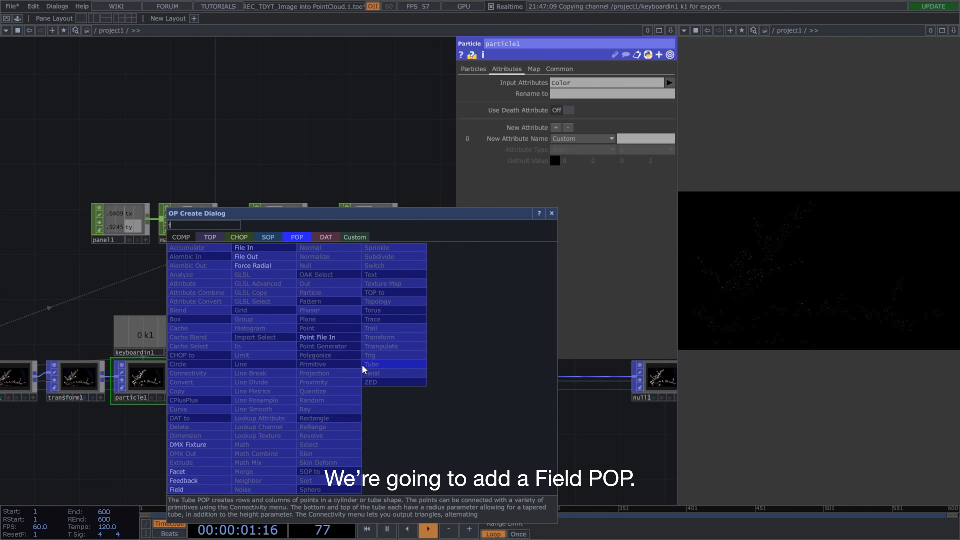
type("ield")
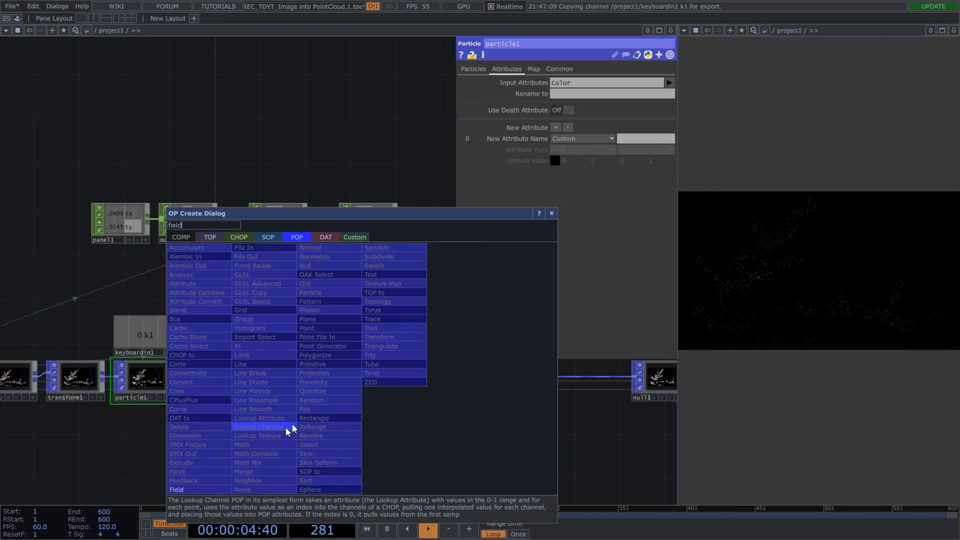
left_click(221, 488)
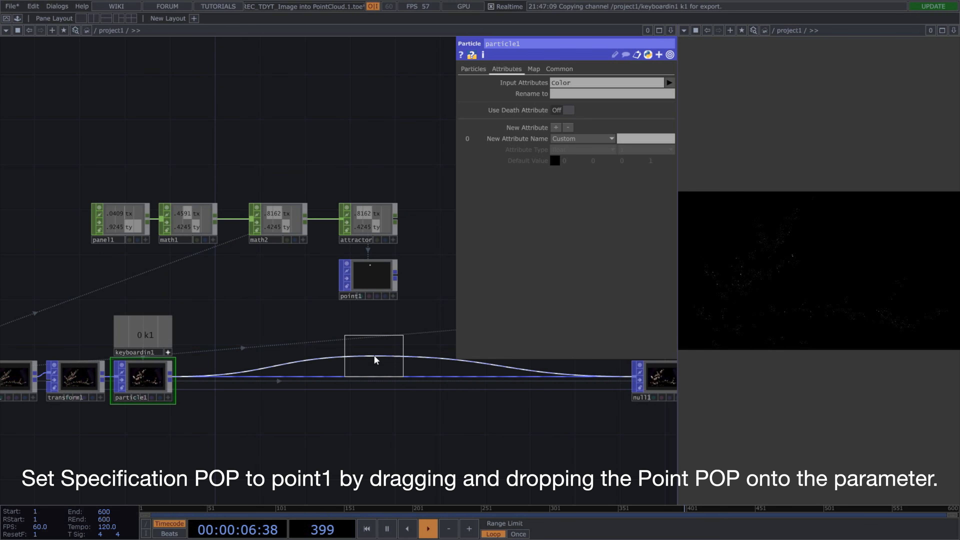
left_click(371, 375)
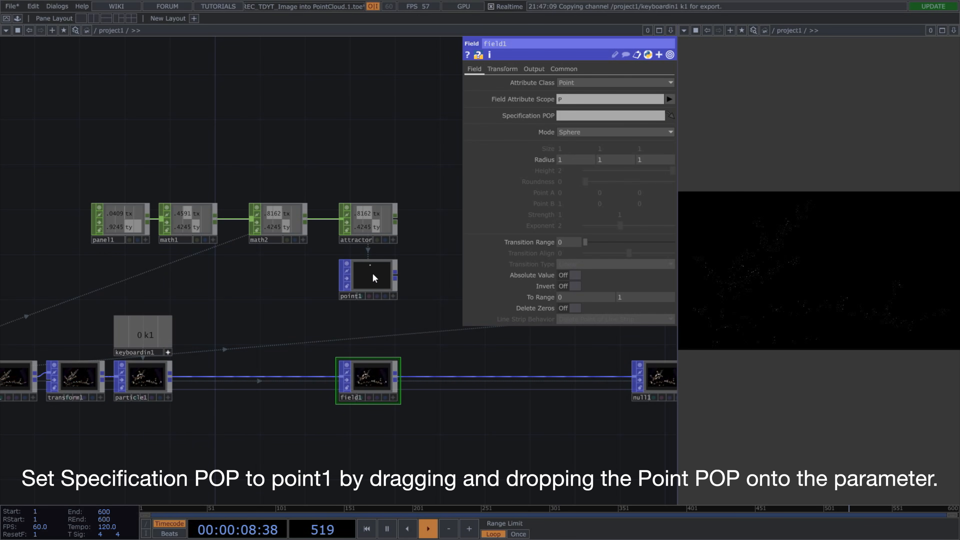
left_click_drag(374, 279, 567, 115)
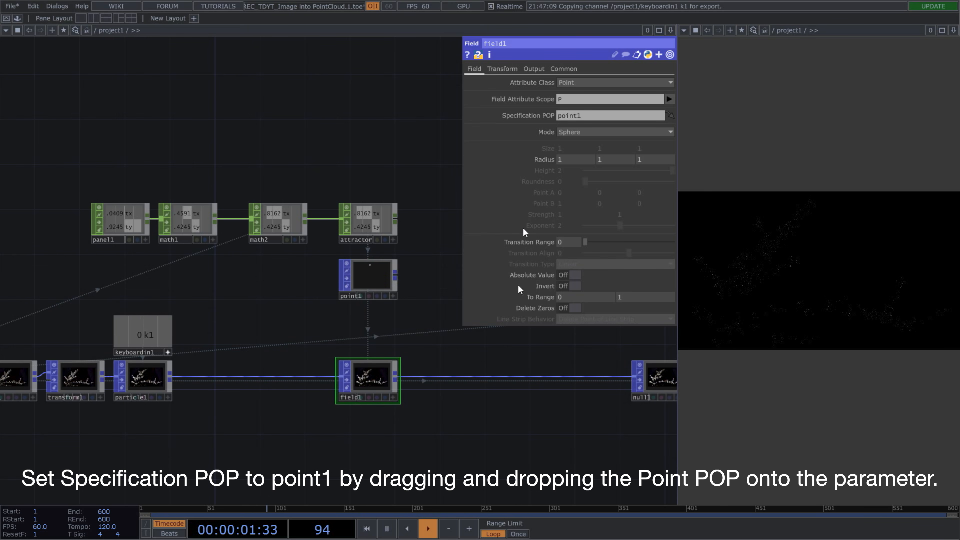
Add a Math Combine POP on a separate branch from the Field POP's output
scroll(473, 434, "up", 3)
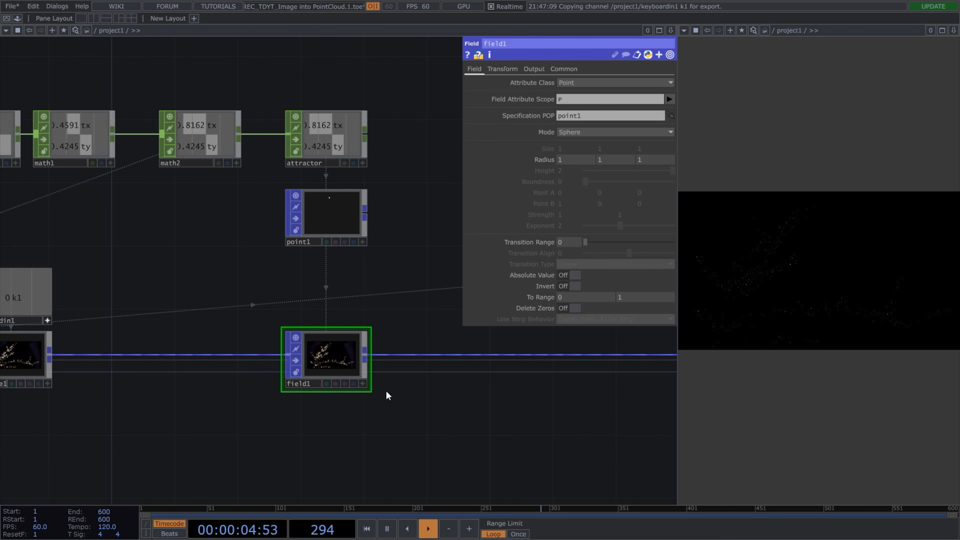
right_click(371, 356)
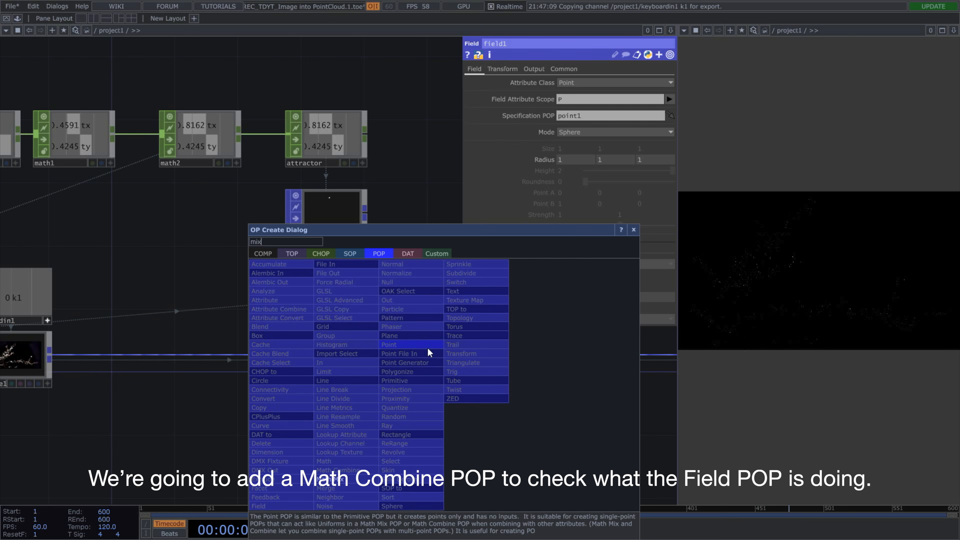
left_click(337, 470)
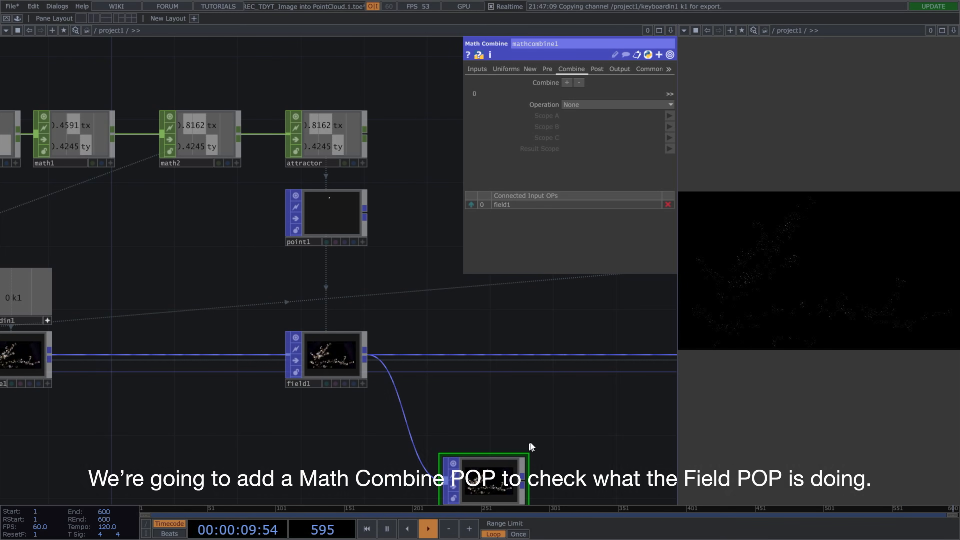
left_click_drag(512, 441, 479, 333)
scroll(484, 367, "up", 6)
left_click_drag(543, 374, 509, 338)
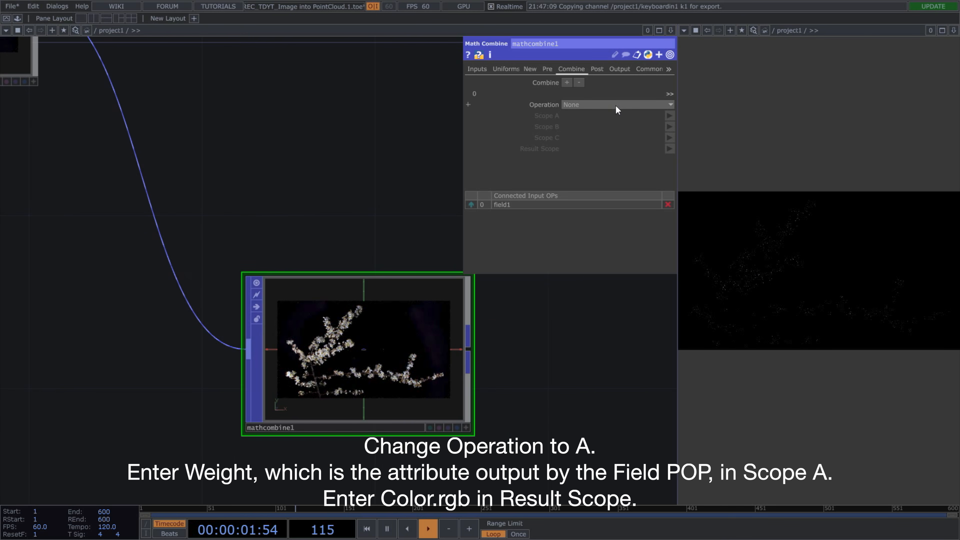
Set the Math Combine POP's Operation to A, Scope A to Weight and Result Scope to Color.rgb
left_click(615, 105)
left_click(642, 112)
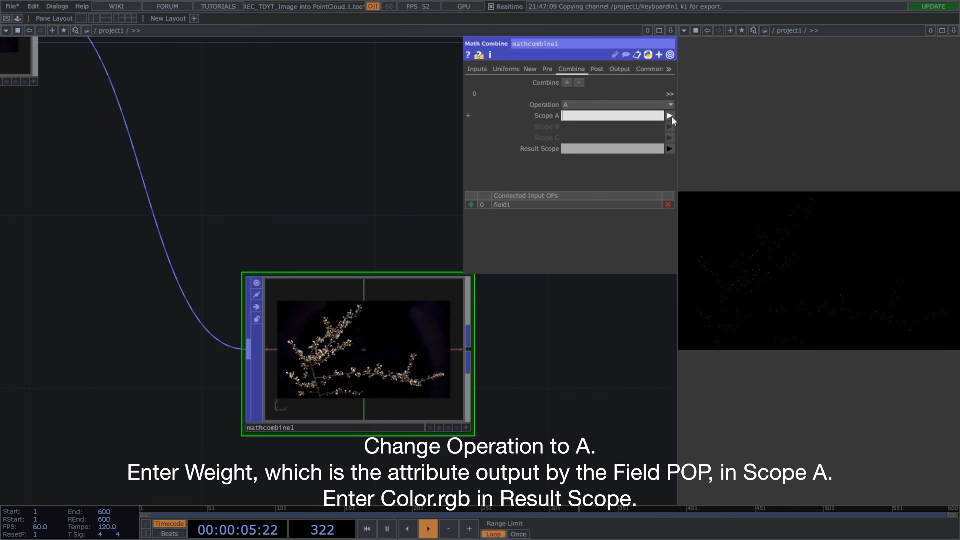
left_click(669, 116)
left_click(687, 237)
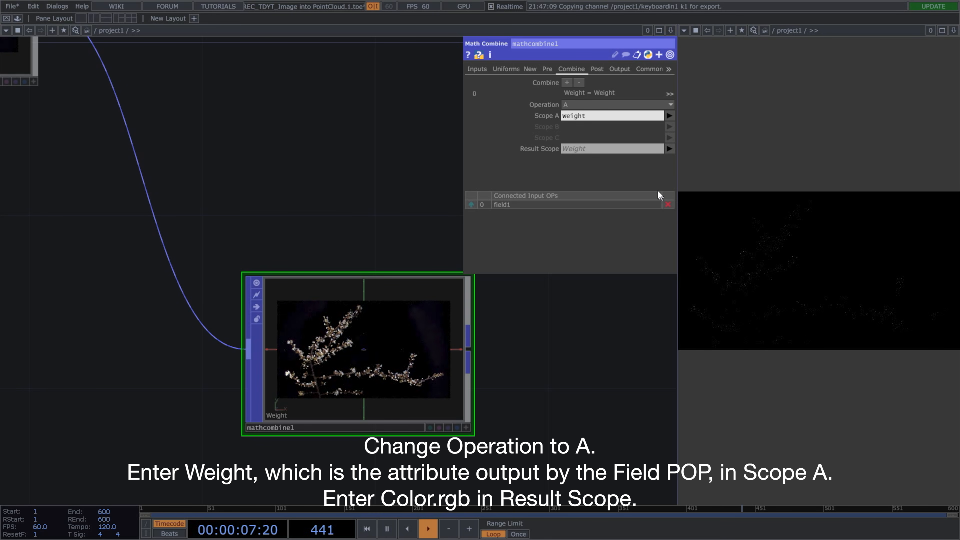
left_click(670, 148)
left_click(686, 189)
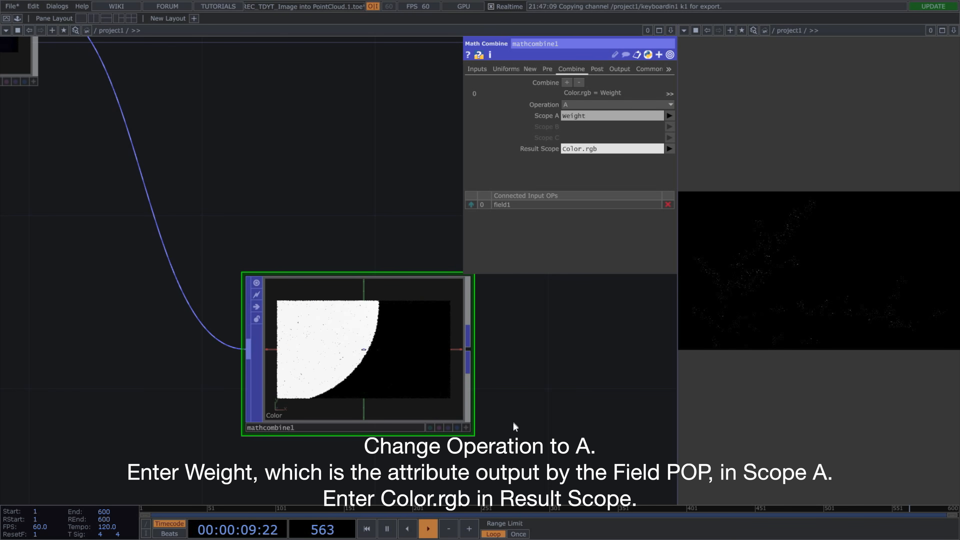
Set all three Radius values of the Field POP to 0.003
left_click_drag(473, 412, 524, 430)
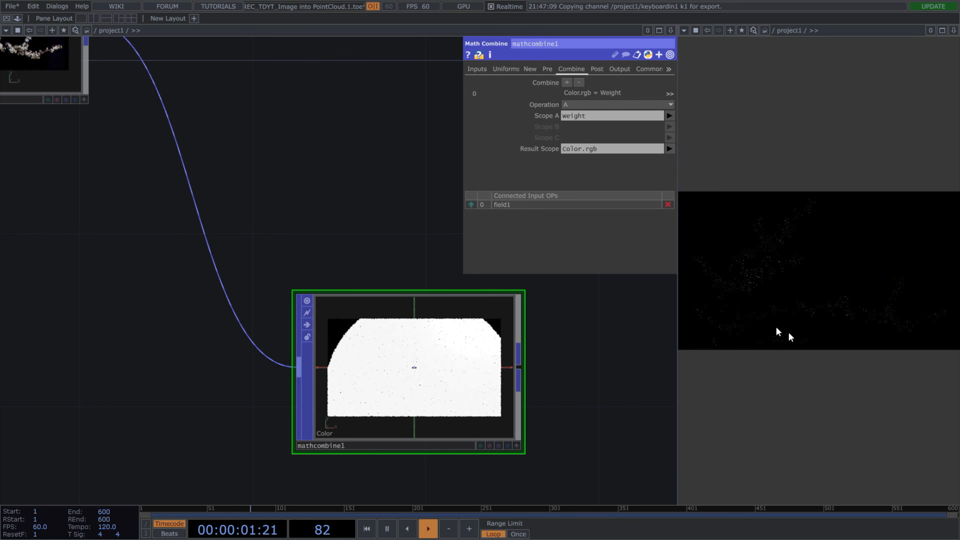
left_click(56, 76)
type("0")
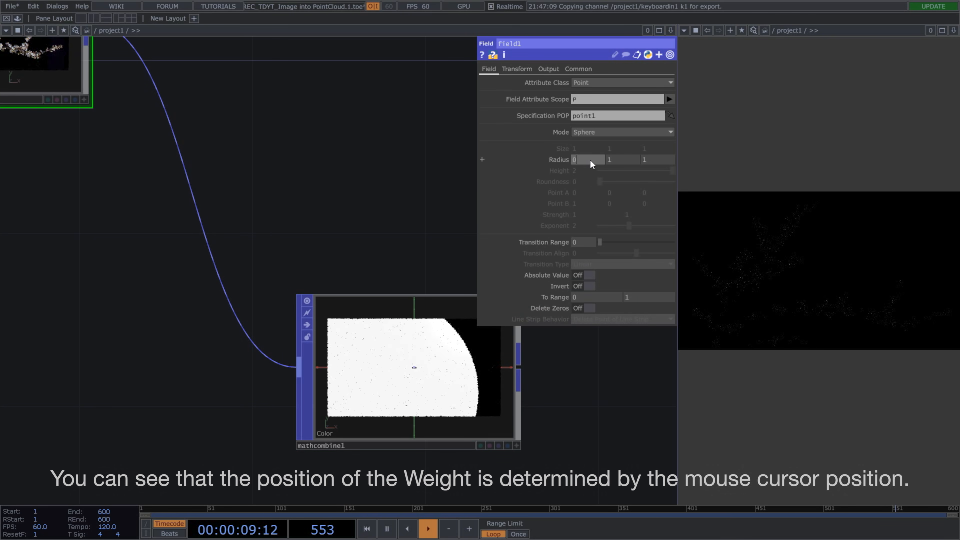
type(".0")
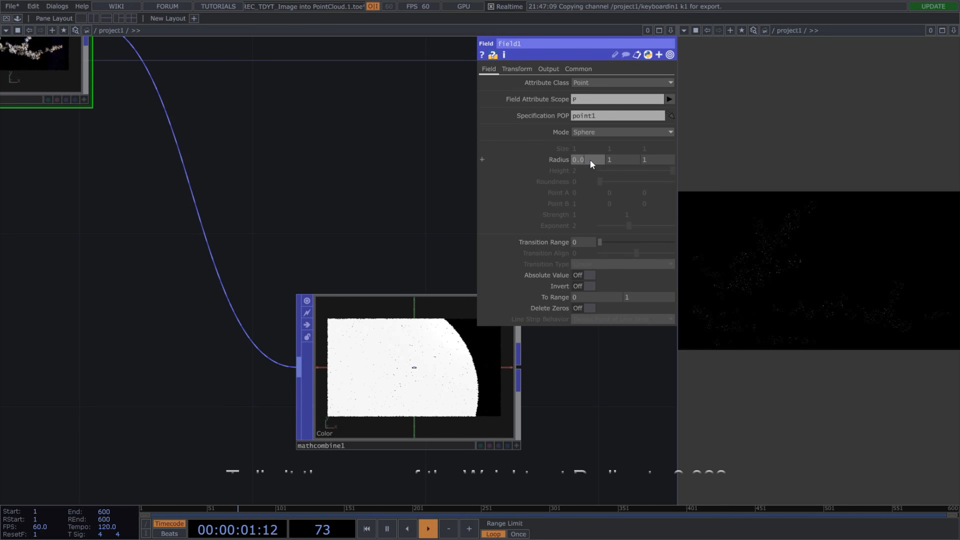
type("03")
key("Return")
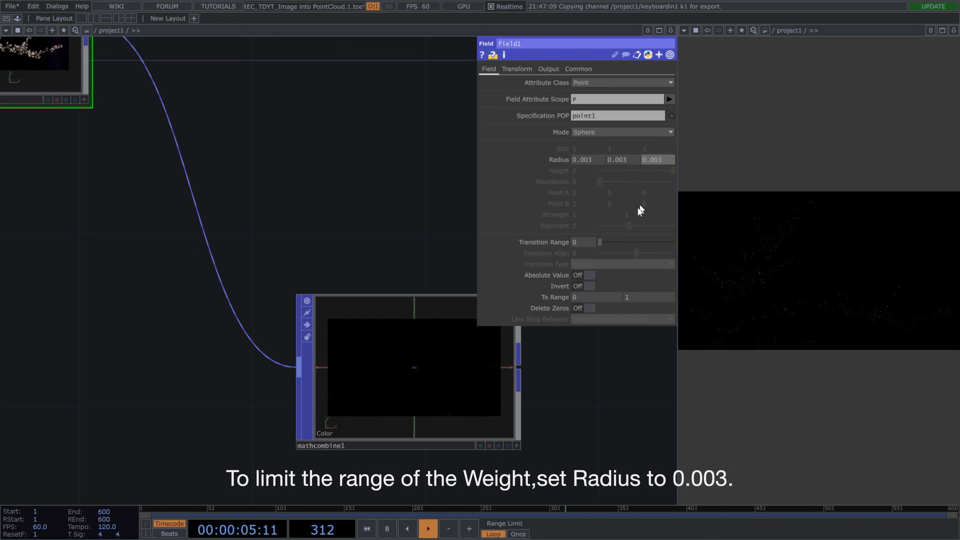
Set the Field POP's Transition Range to 0.5
left_click(582, 242)
type("0.5")
key("Return")
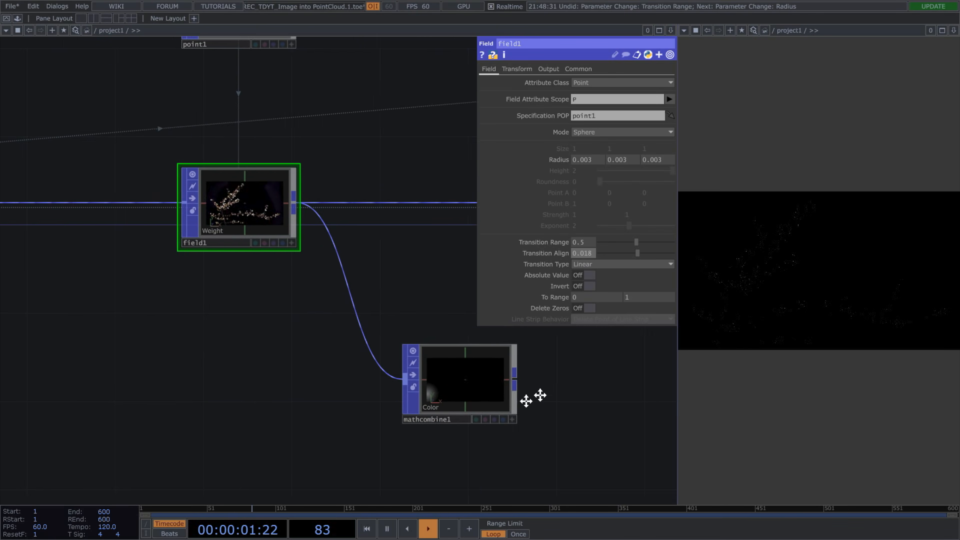
Insert a Noise POP into the main wire after the Field POP
left_click(513, 397)
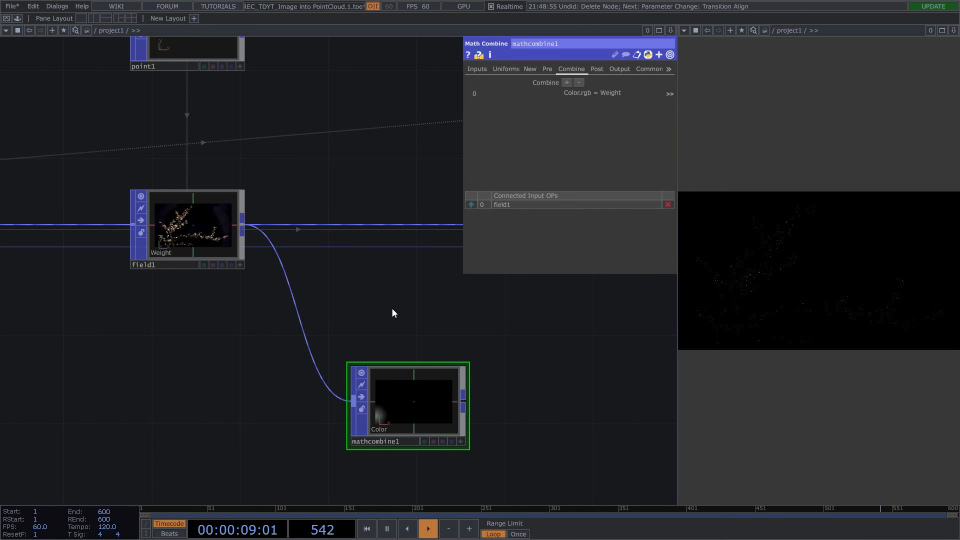
right_click(321, 225)
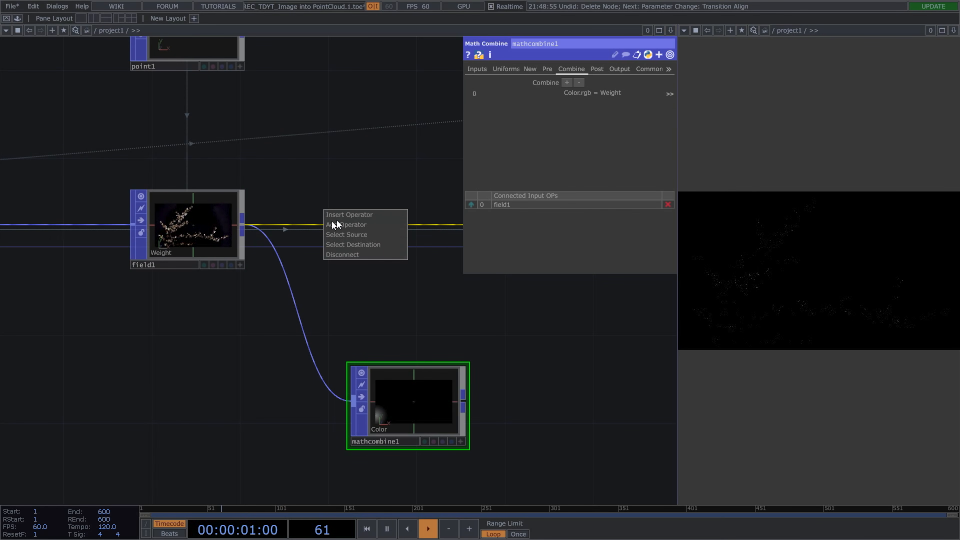
left_click(337, 214)
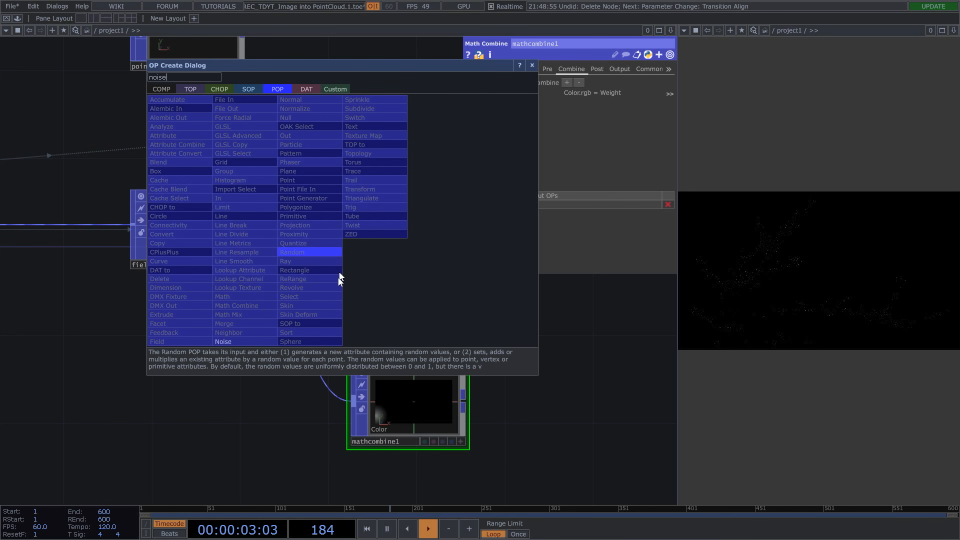
left_click(226, 341)
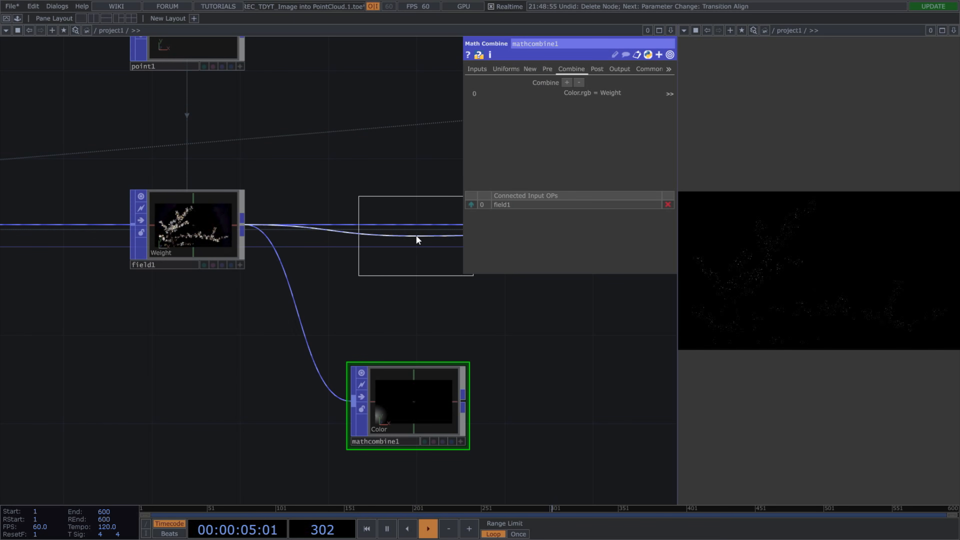
left_click(416, 234)
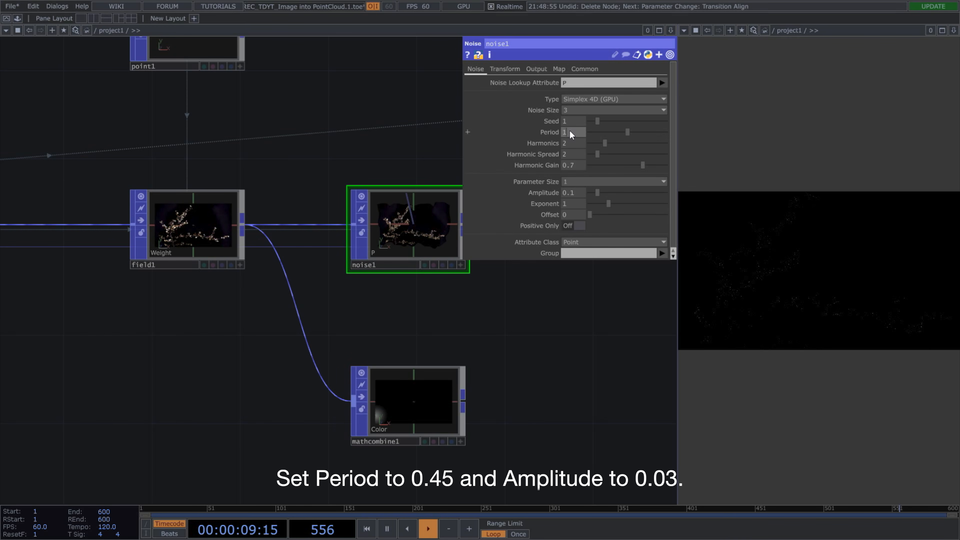
Set the Noise POP's Period to 0.45 and its Amplitude to 0.03
left_click(569, 132)
type(".")
type("45")
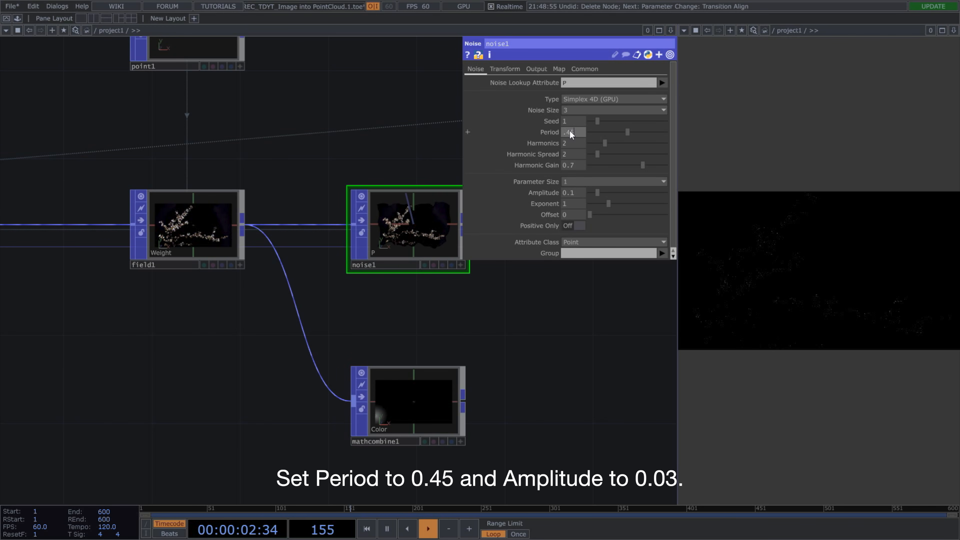
key("Return")
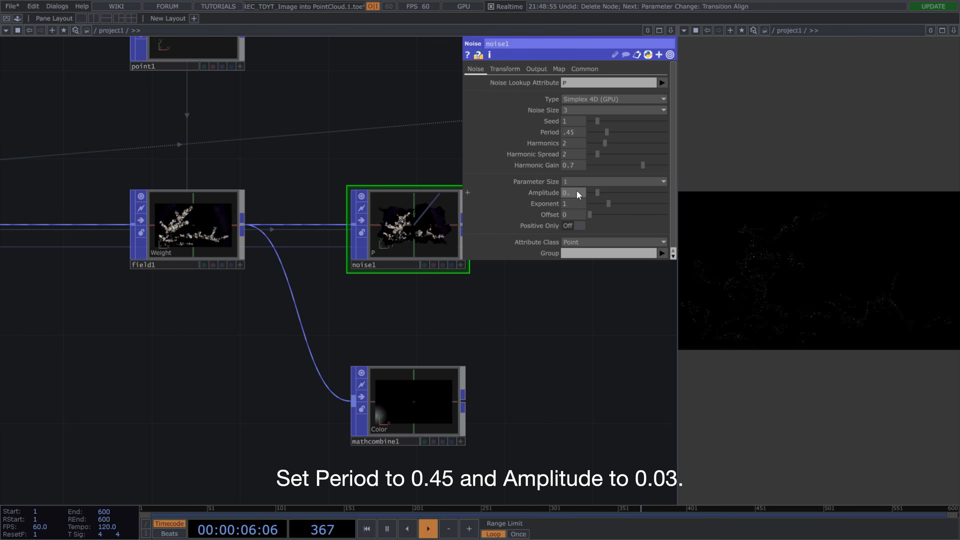
left_click(577, 193)
type("0.03")
key("Return")
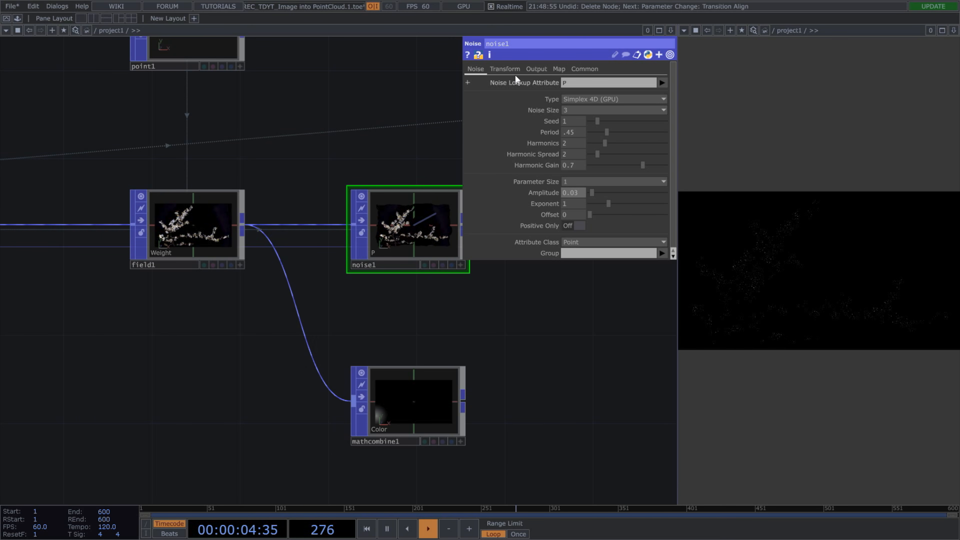
Animate the Noise POP by setting its Translate 4D expression to absTime.seconds/10
left_click(510, 69)
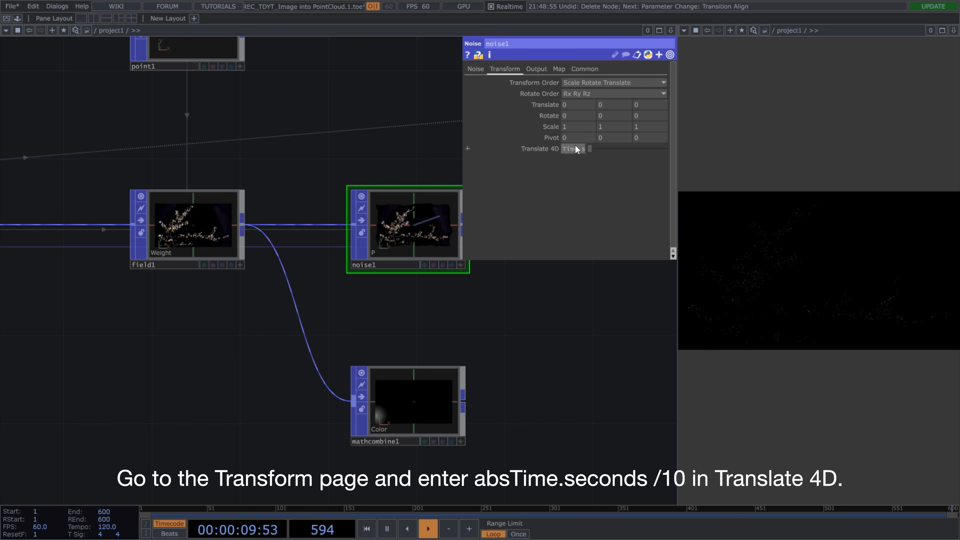
type("nds/10")
key("Return")
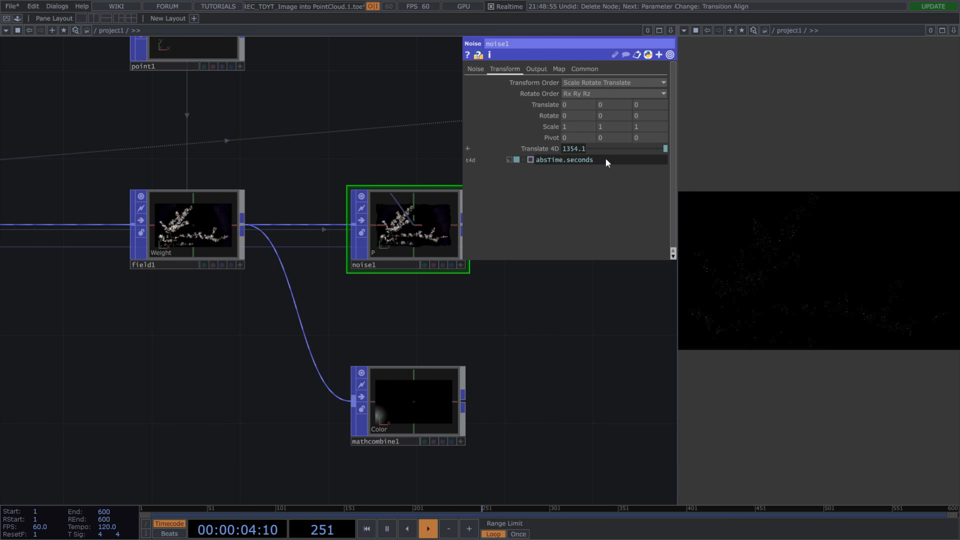
left_click(528, 147)
Turn on the Noise POP's Curl 2D output and set its Combine Operation to None
left_click(537, 69)
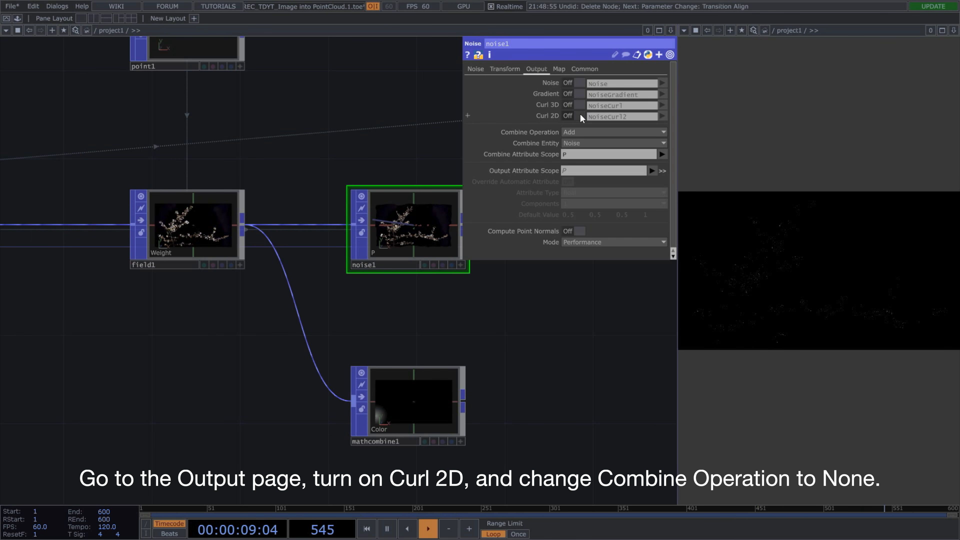
left_click(580, 136)
left_click(581, 143)
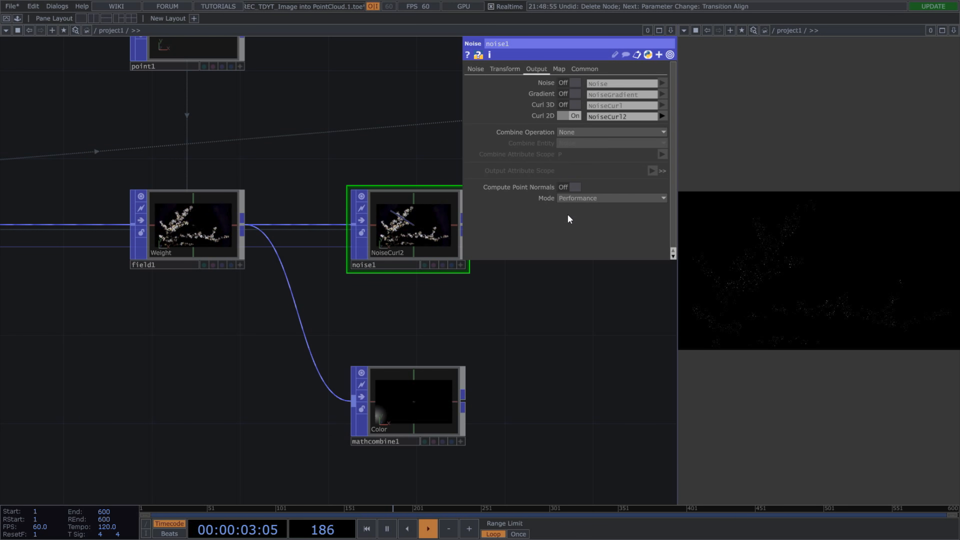
Insert a Math Combine POP into the wire between the Noise POP and the Null POP
left_click_drag(553, 281, 380, 301)
right_click(348, 271)
left_click(366, 262)
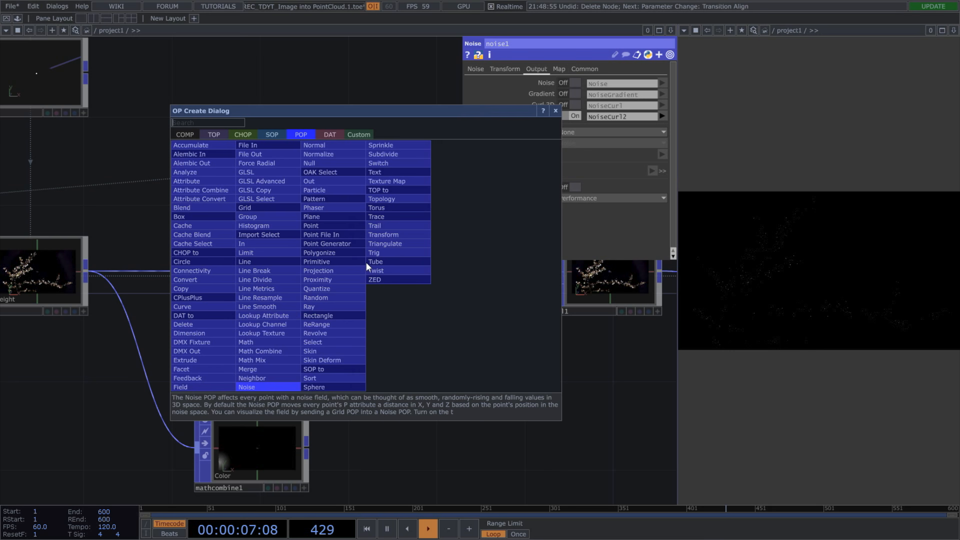
type("math")
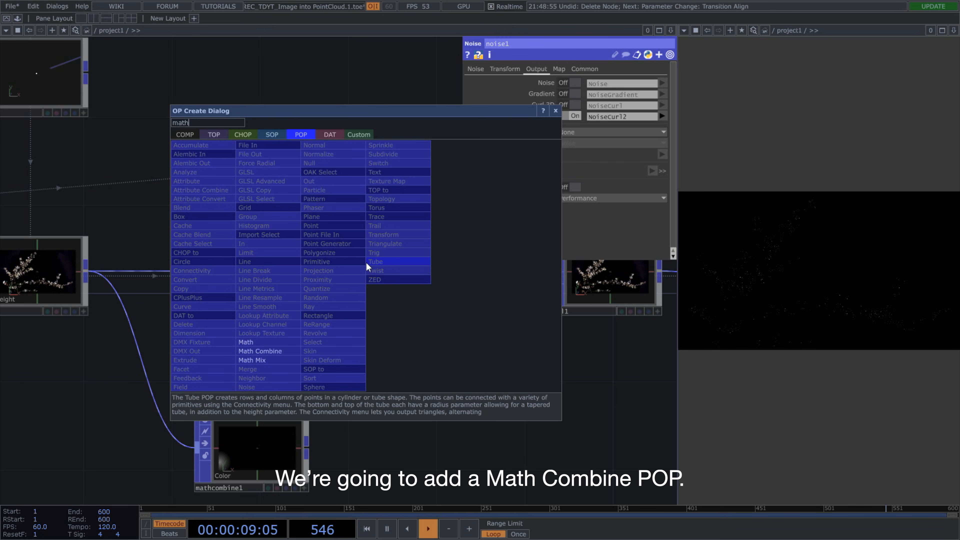
left_click(288, 350)
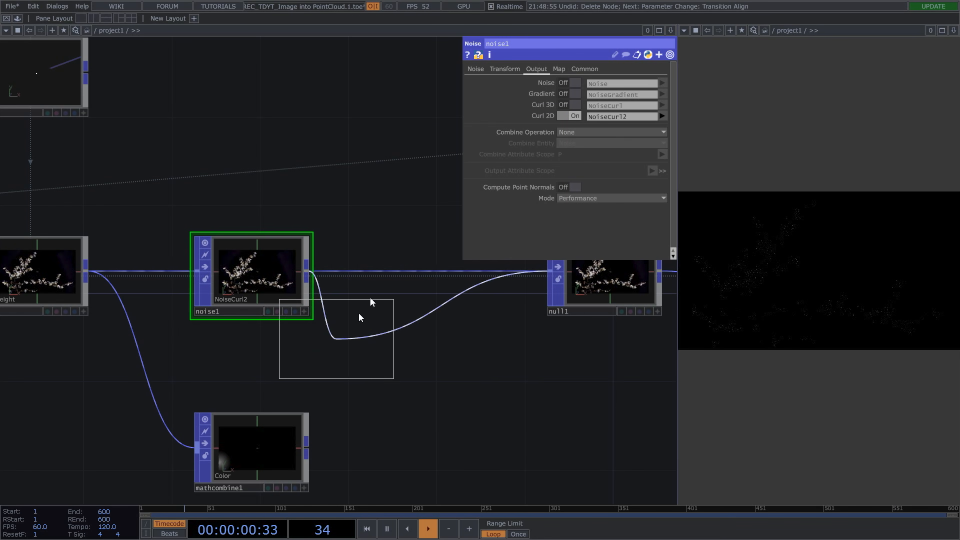
left_click(382, 274)
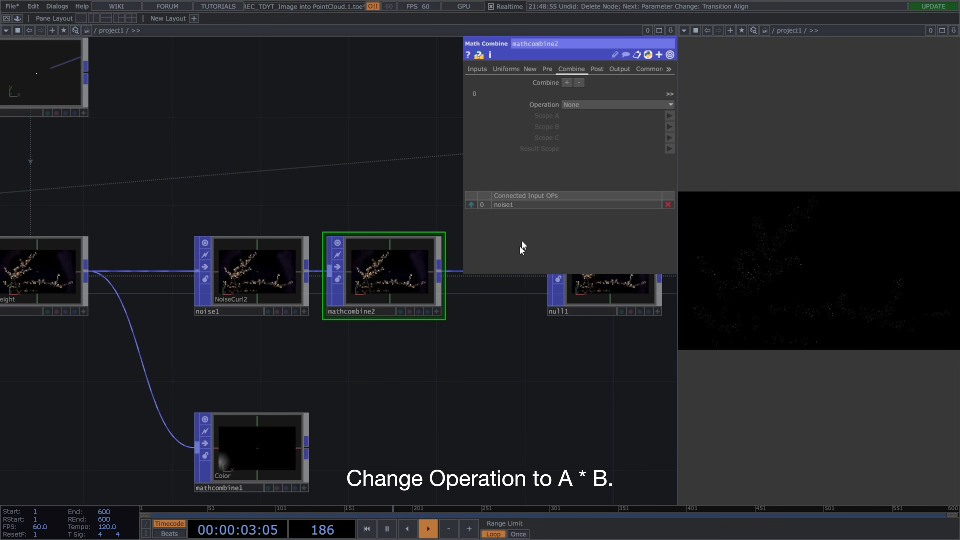
Set the new Math Combine POP's Operation to A * B, with Weight as Scope A and NoiseCurl2.xy as Scope B
left_click(571, 105)
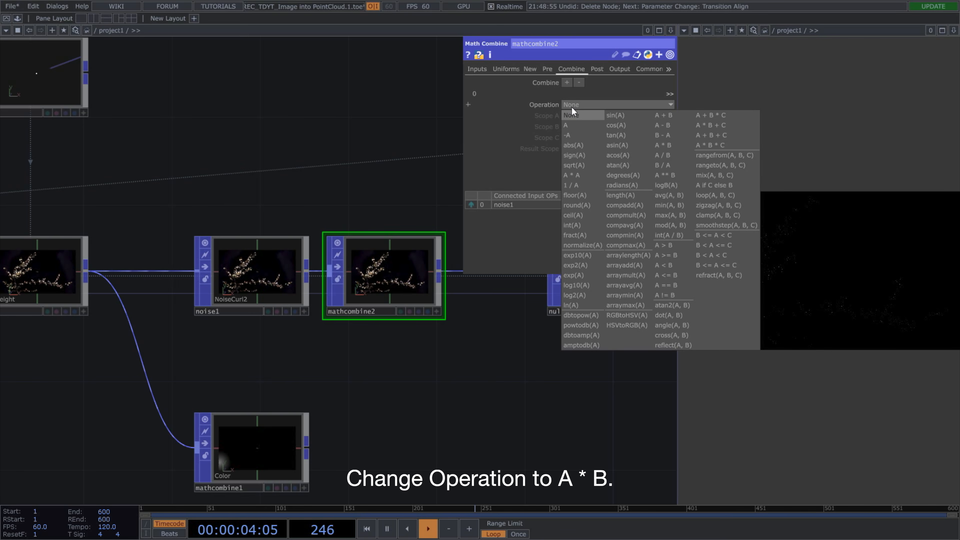
left_click(666, 144)
left_click(669, 115)
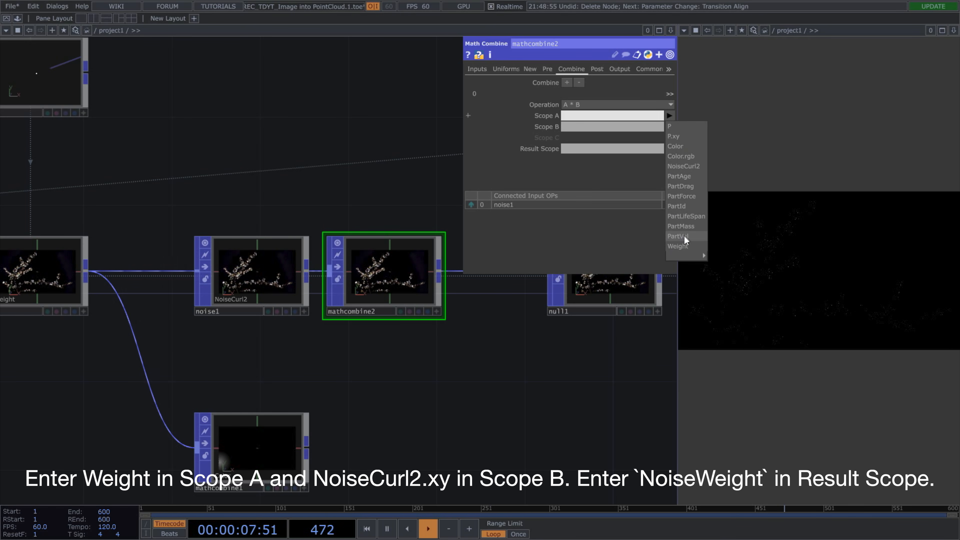
left_click(680, 245)
left_click(670, 126)
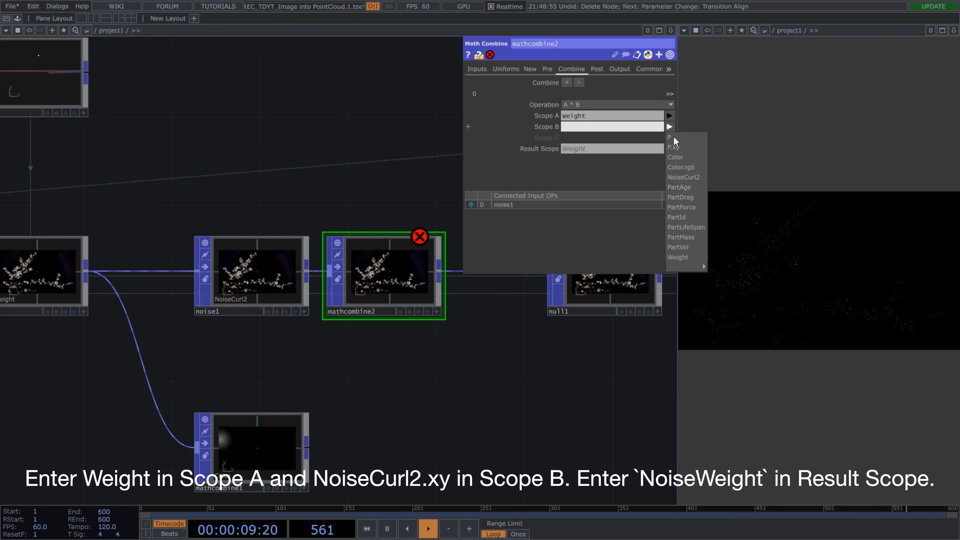
left_click(695, 179)
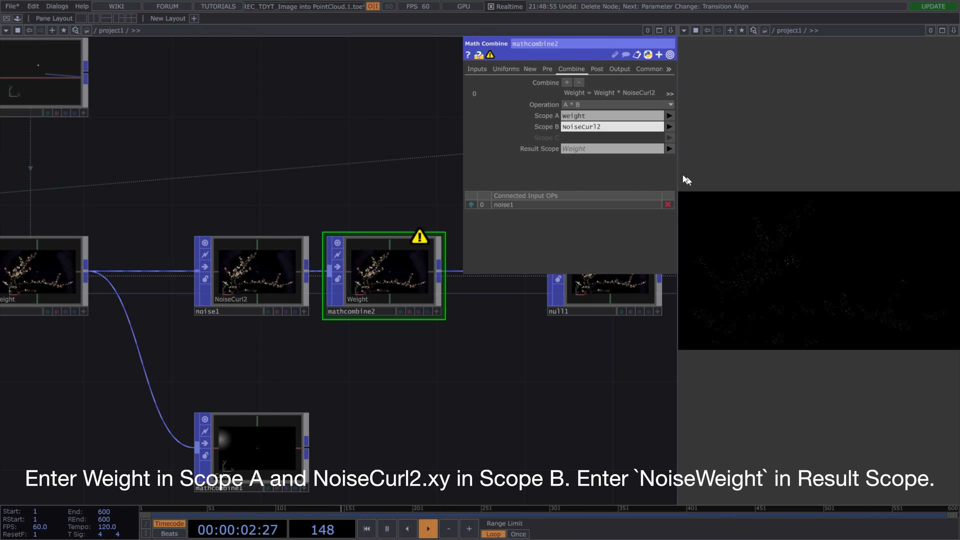
left_click(658, 126)
type(".xy")
key("Return")
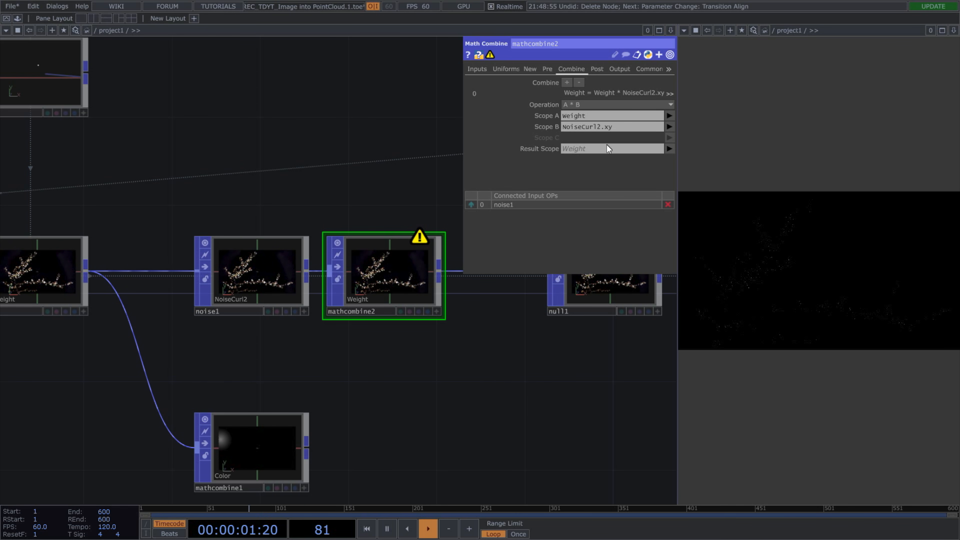
Set the Result Scope of the A * B operation to NoiseWeight
left_click(607, 145)
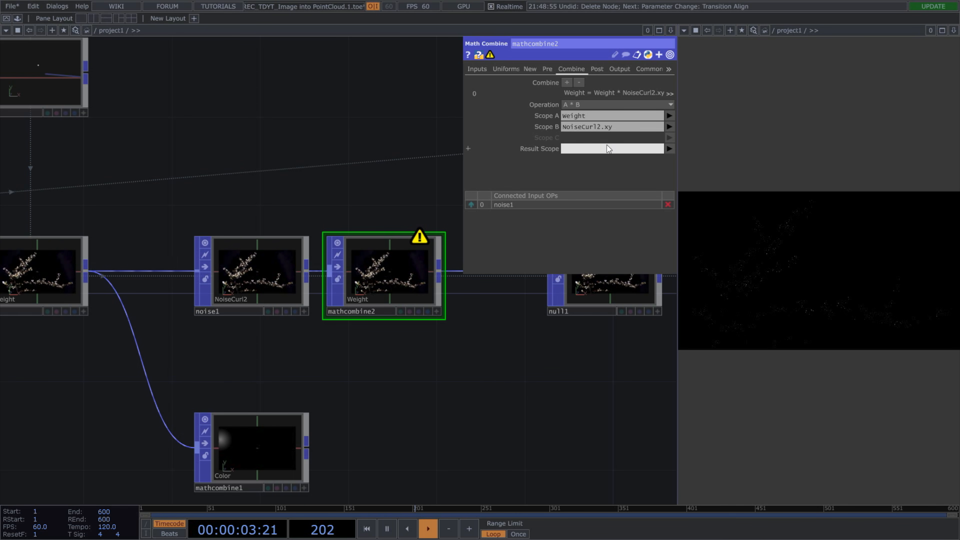
type("NoiseW")
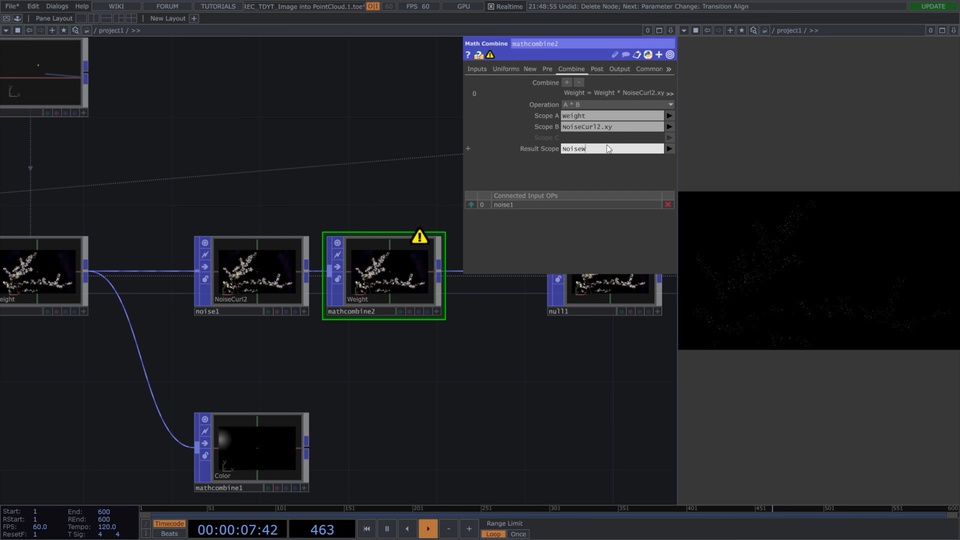
type("eigh")
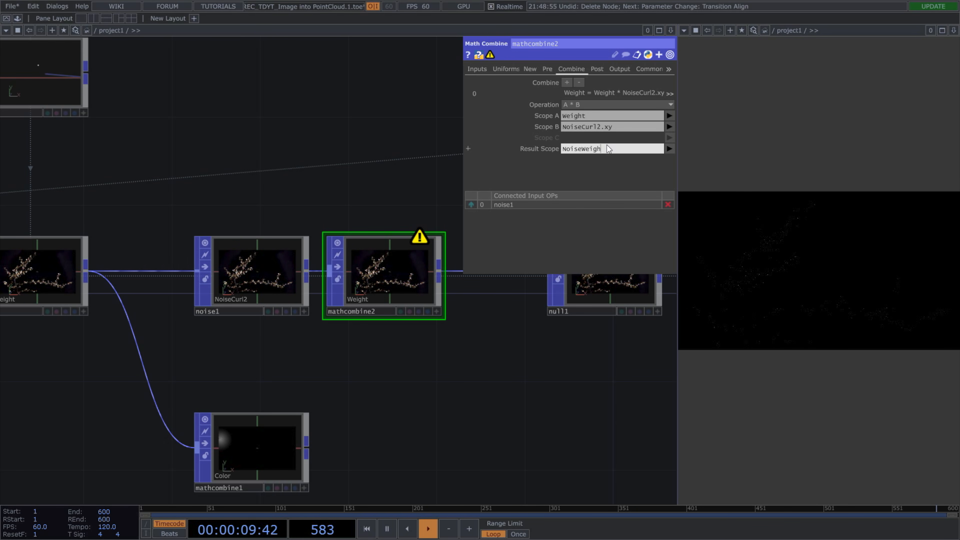
type("t")
key("Return")
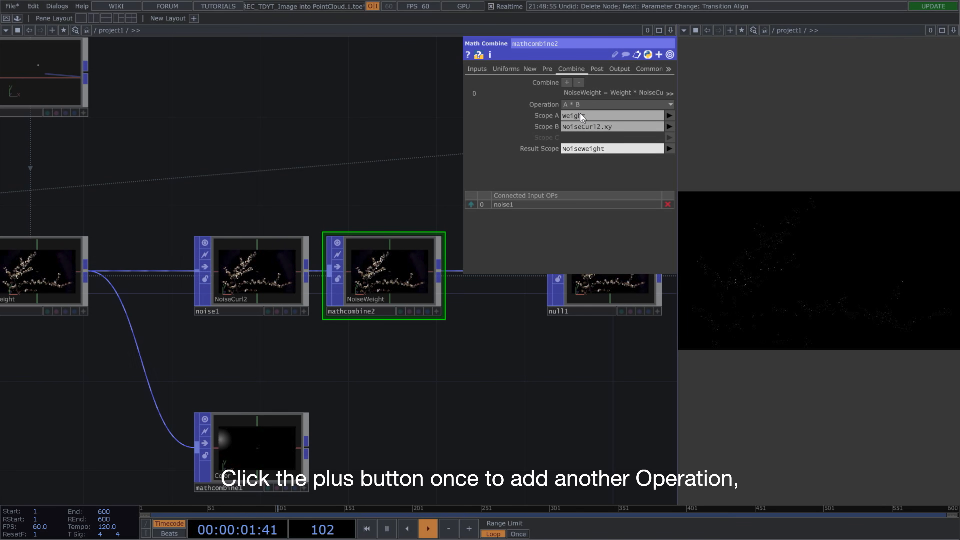
Add a second operation to the Math Combine POP, set to A + B with P.xy as Scope A and NoiseWeight as Scope B
left_click(567, 82)
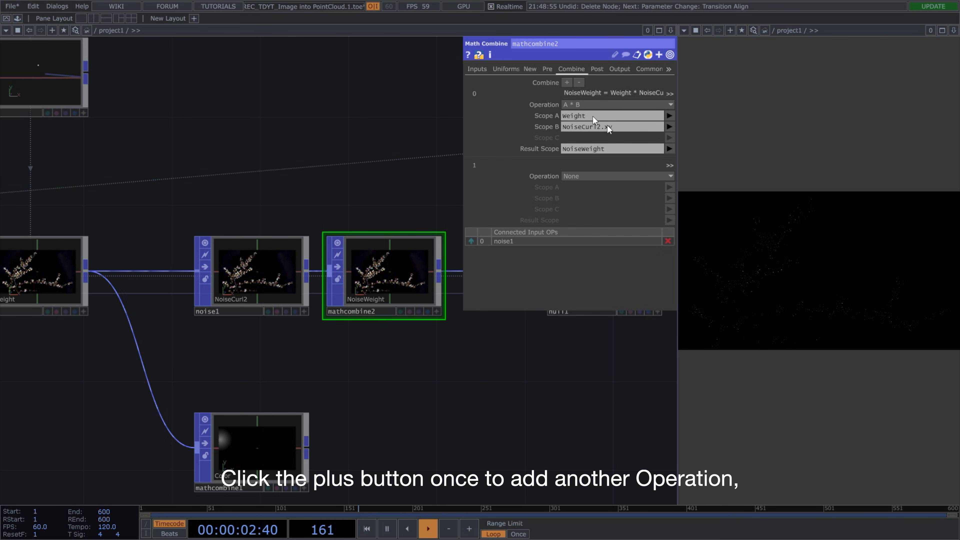
left_click(670, 177)
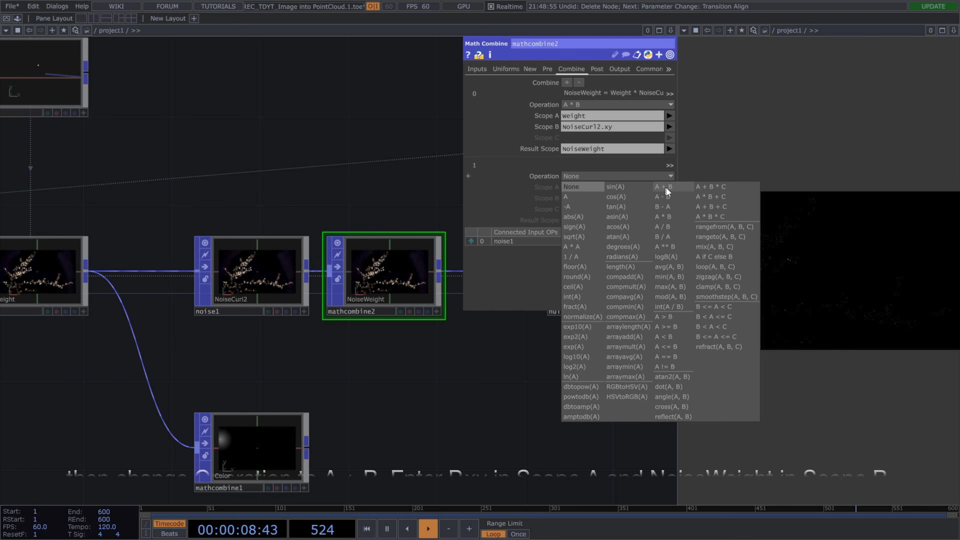
left_click(664, 185)
left_click(669, 187)
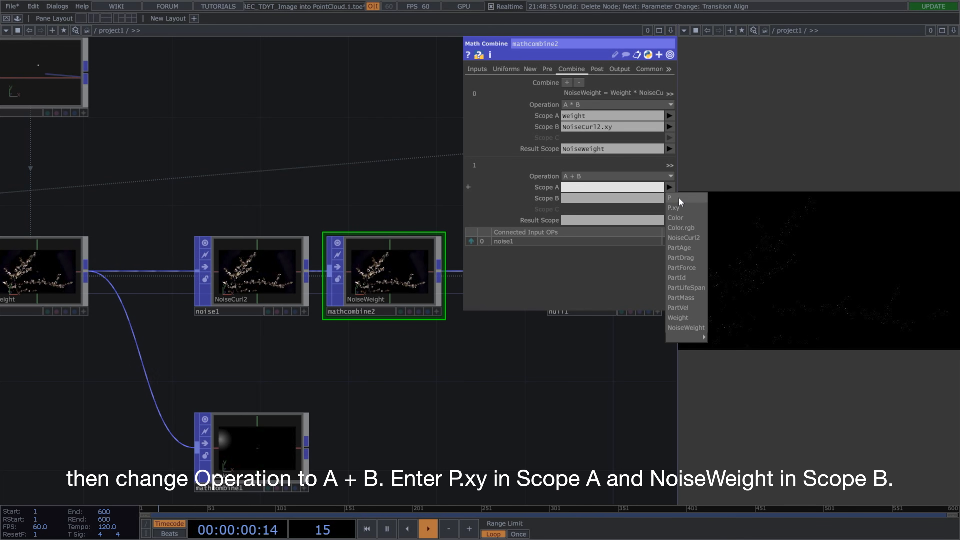
left_click(679, 199)
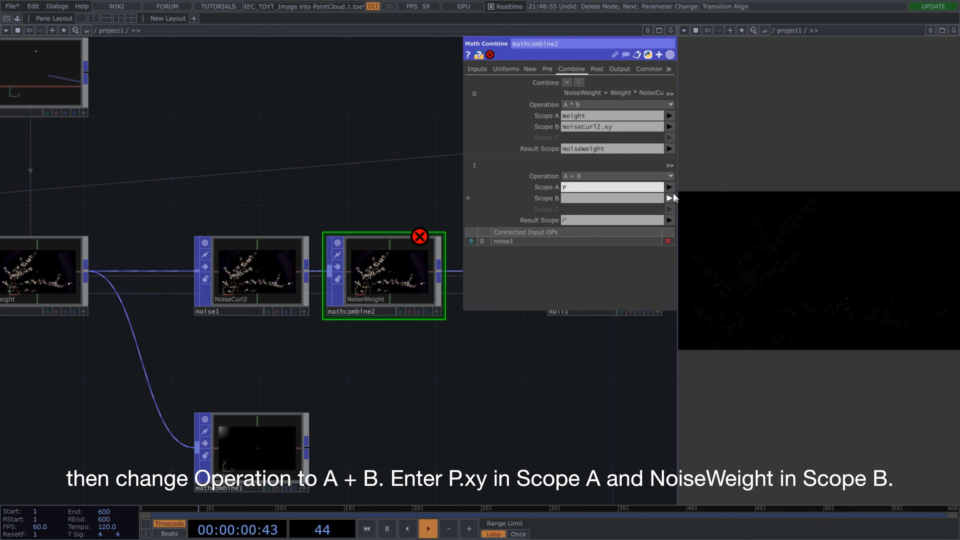
left_click(650, 188)
type(".")
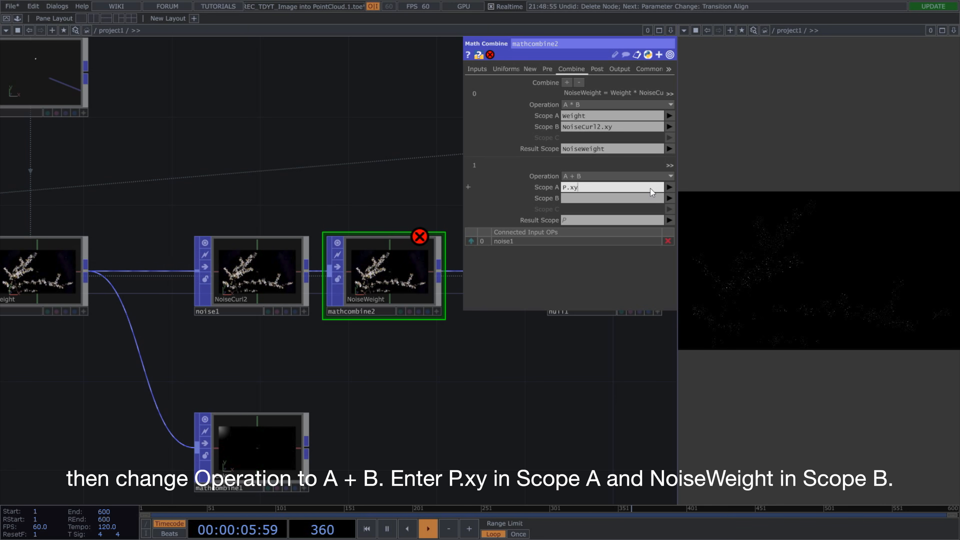
type("xy")
key("Return")
left_click(669, 198)
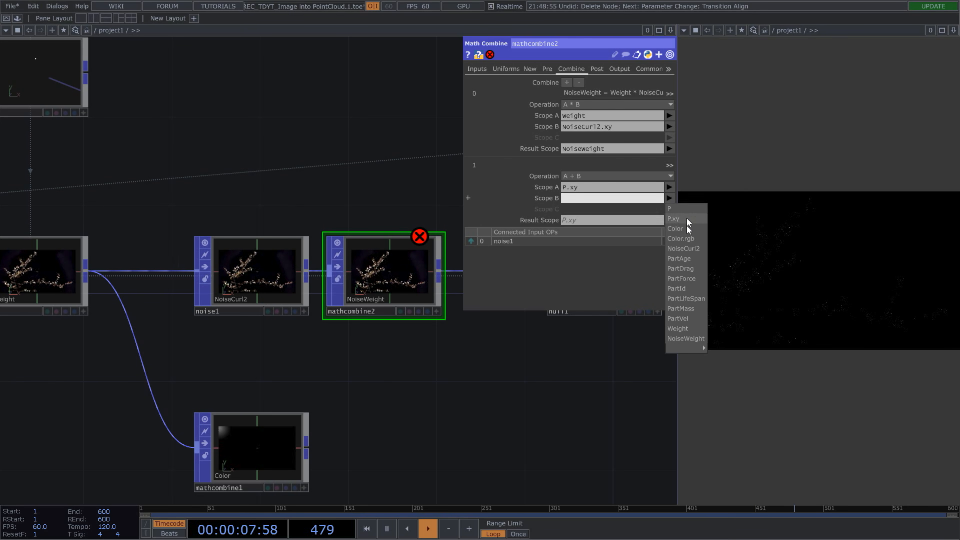
left_click(679, 338)
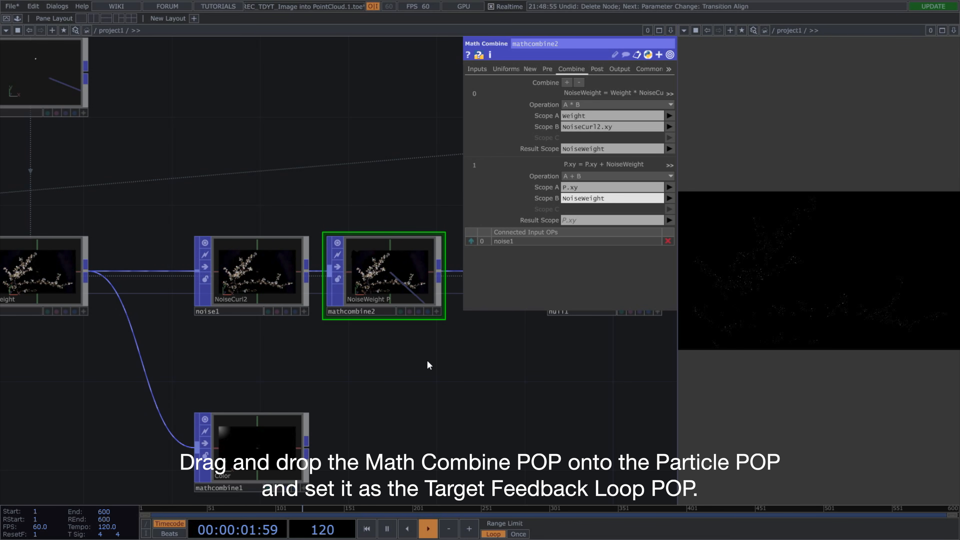
Assign the Math Combine POP after the Noise POP as the Particle POP's Target Feedback Loop POP
scroll(426, 360, "down", 2)
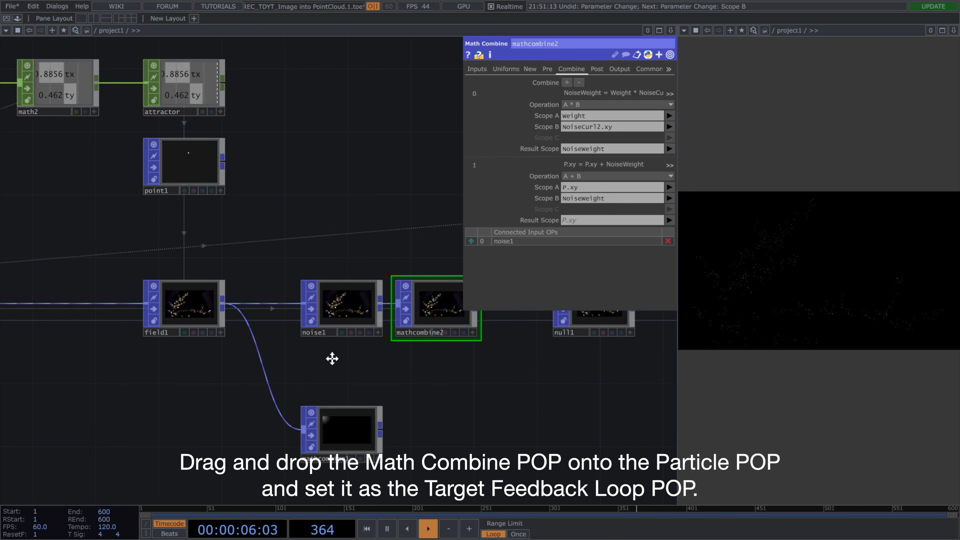
scroll(332, 360, "down", 3)
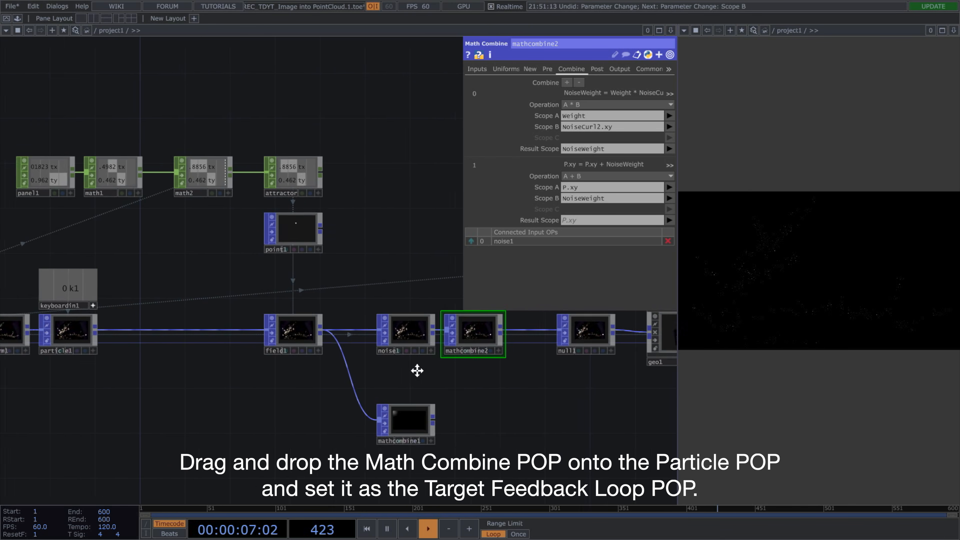
left_click_drag(485, 349, 87, 337)
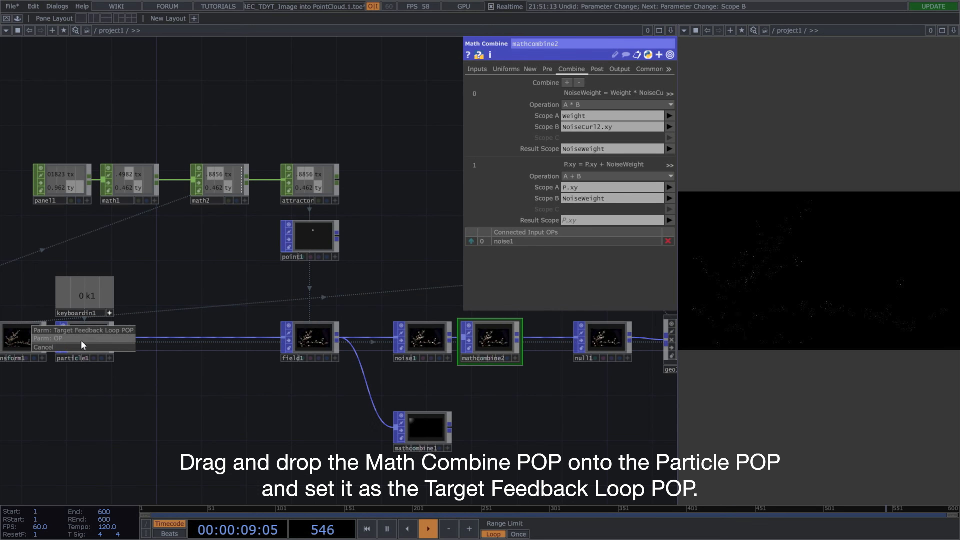
left_click(87, 336)
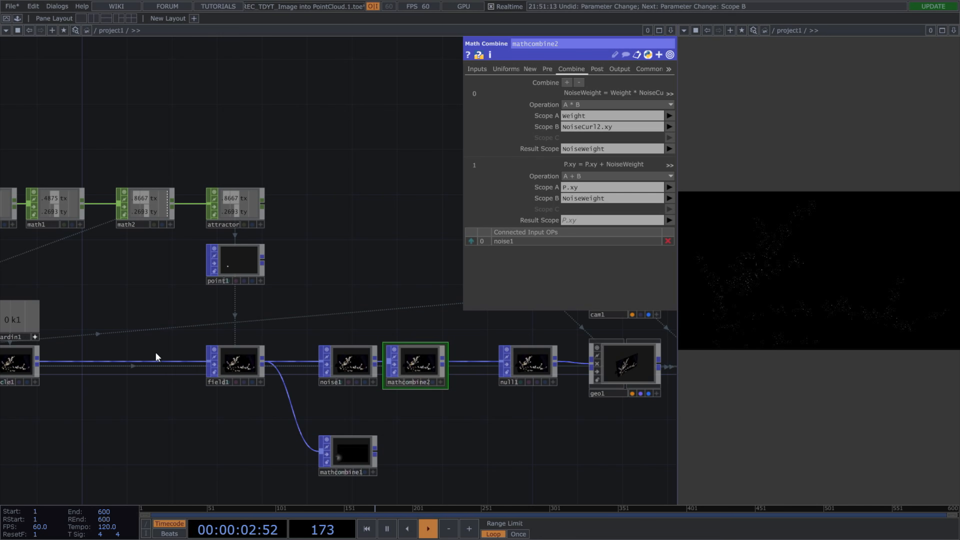
Move the Field, Noise and both Math Combine POPs together closer to the Particle POP
left_click_drag(155, 350, 379, 475)
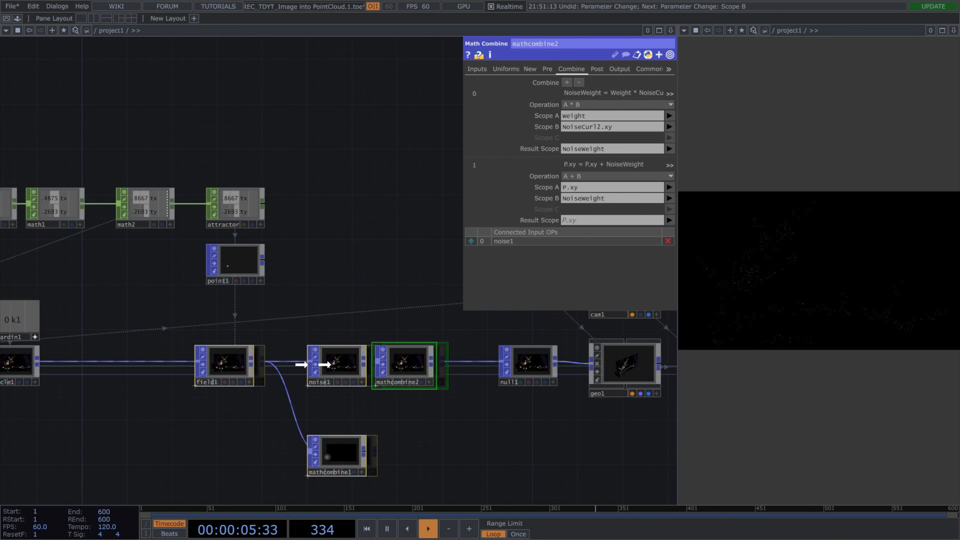
left_click_drag(326, 365, 175, 366)
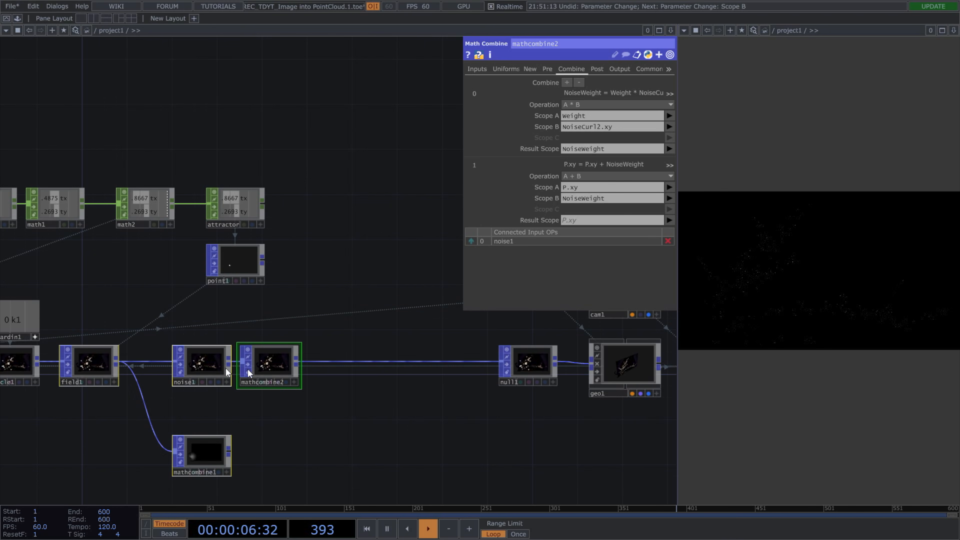
scroll(329, 370, "up", 2)
scroll(461, 369, "up", 5)
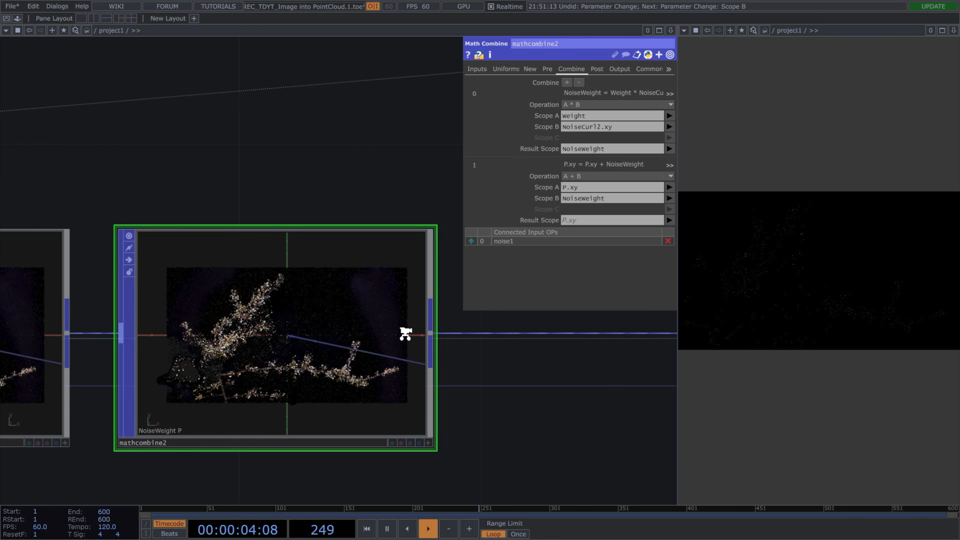
Add a Circle POP just above the Math Combine POP that follows the Noise POP
scroll(389, 337, "down", 4)
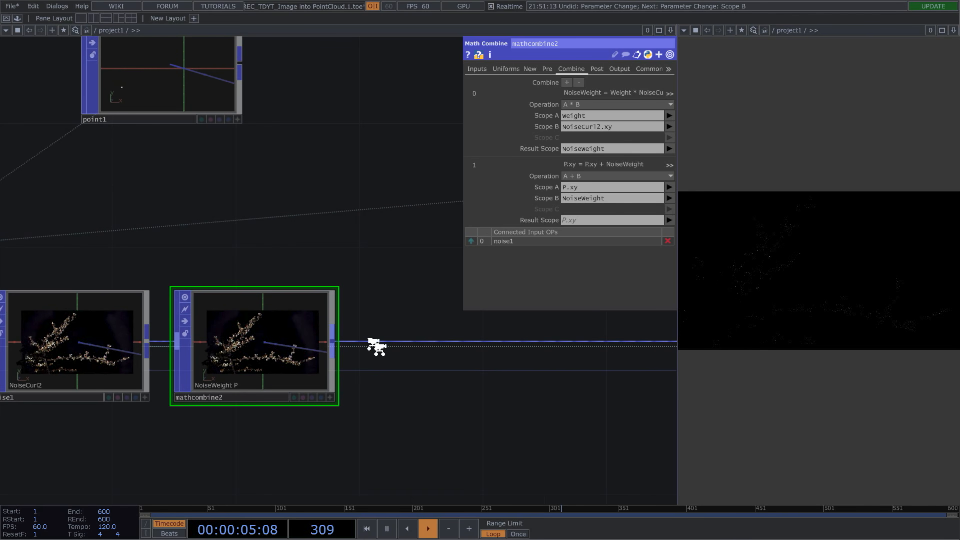
type("circle")
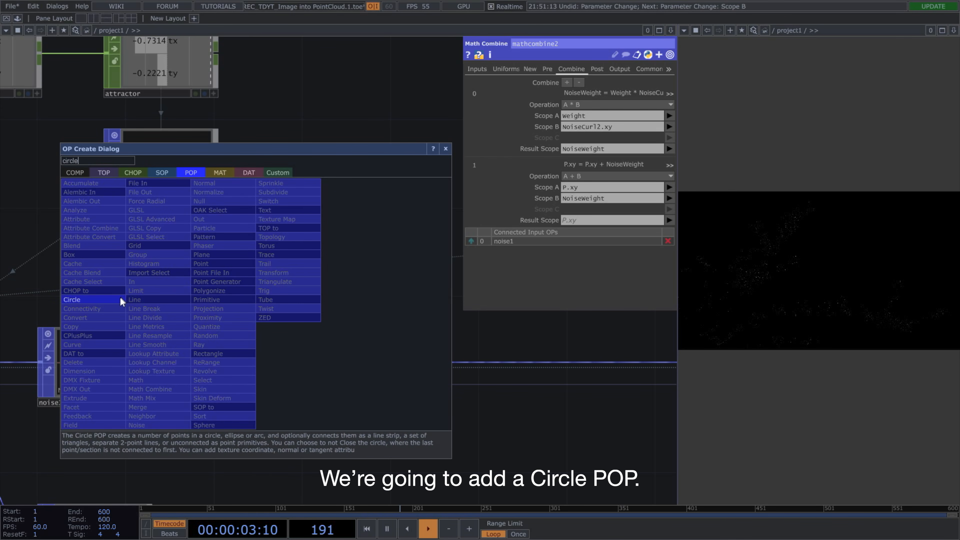
left_click(121, 299)
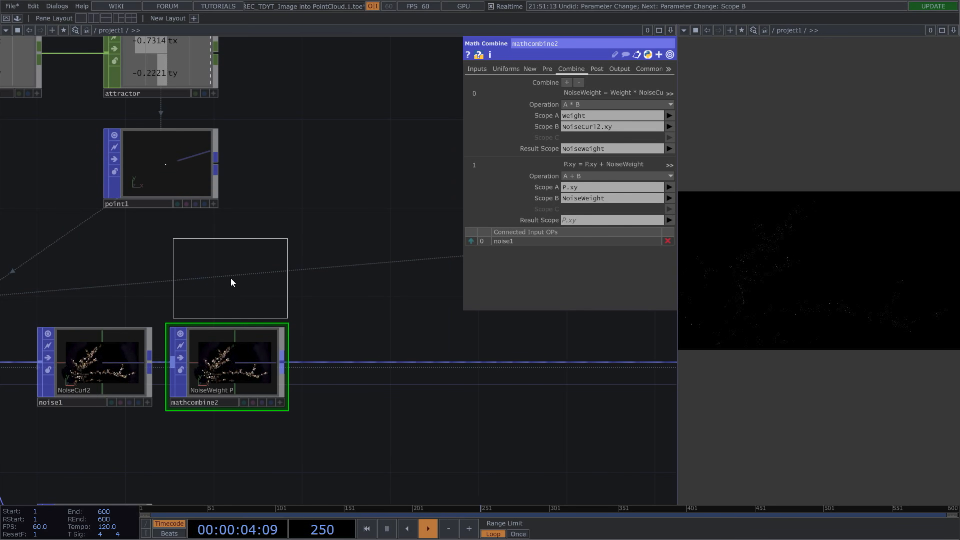
left_click(232, 282)
Set the Circle POP's Connectivity to Surface, Divisions to 10 and Uniform Scale to 0.002
left_click(575, 83)
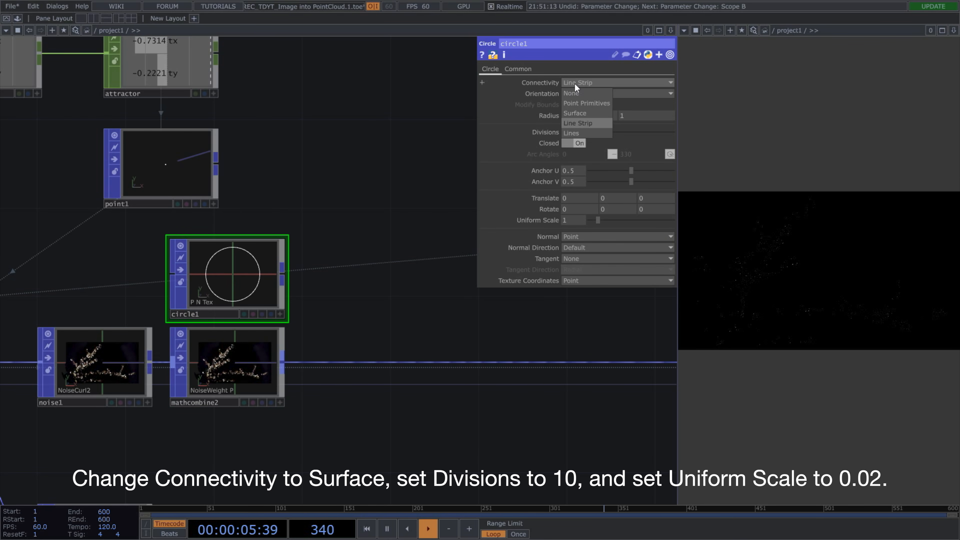
left_click(574, 113)
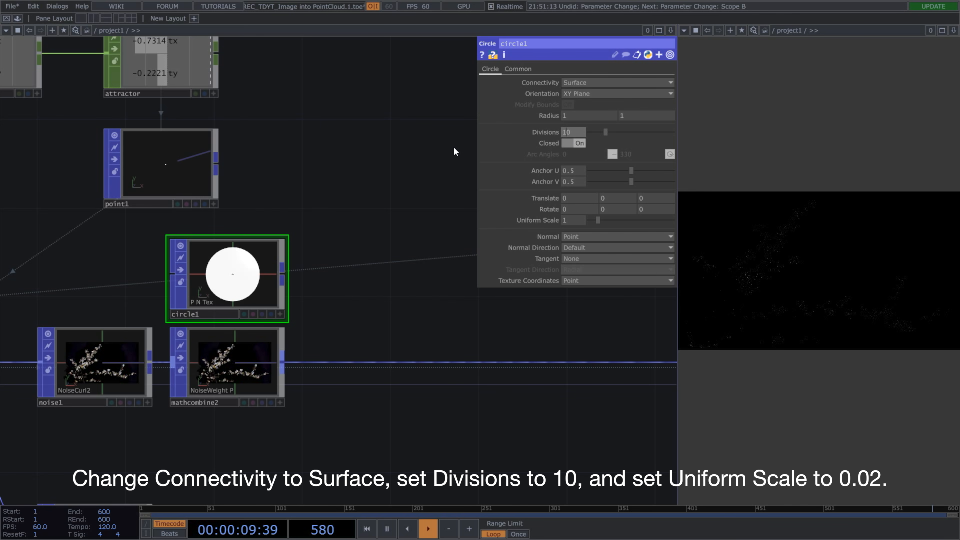
type("10")
key("Return")
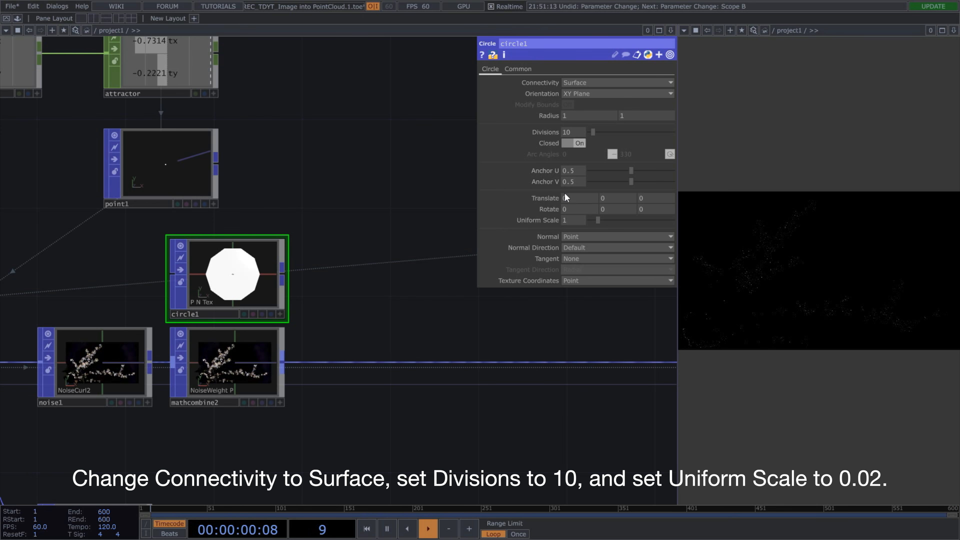
left_click(567, 219)
type(".002")
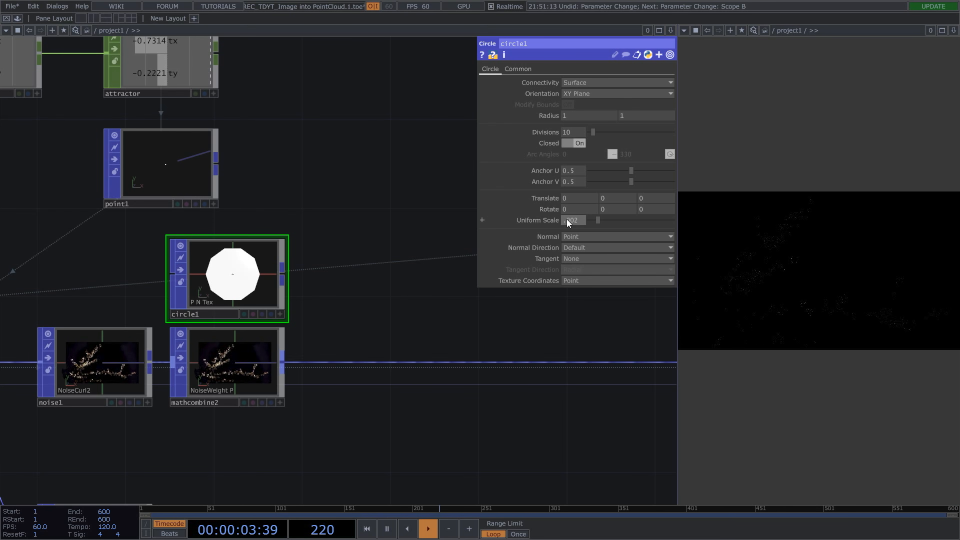
key("Return")
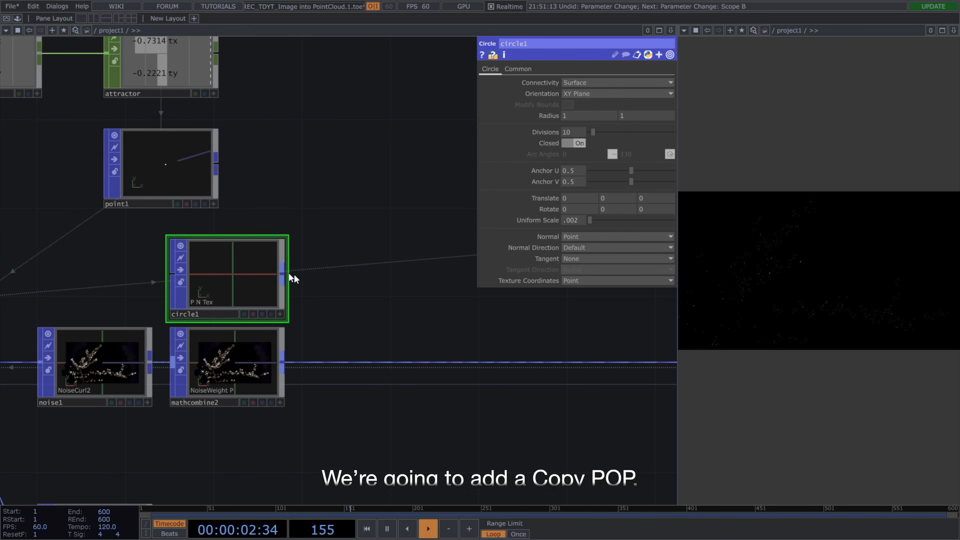
Add a Copy POP fed by the Circle POP and connect mathcombine2 to its second input
key("Tab")
type("copy")
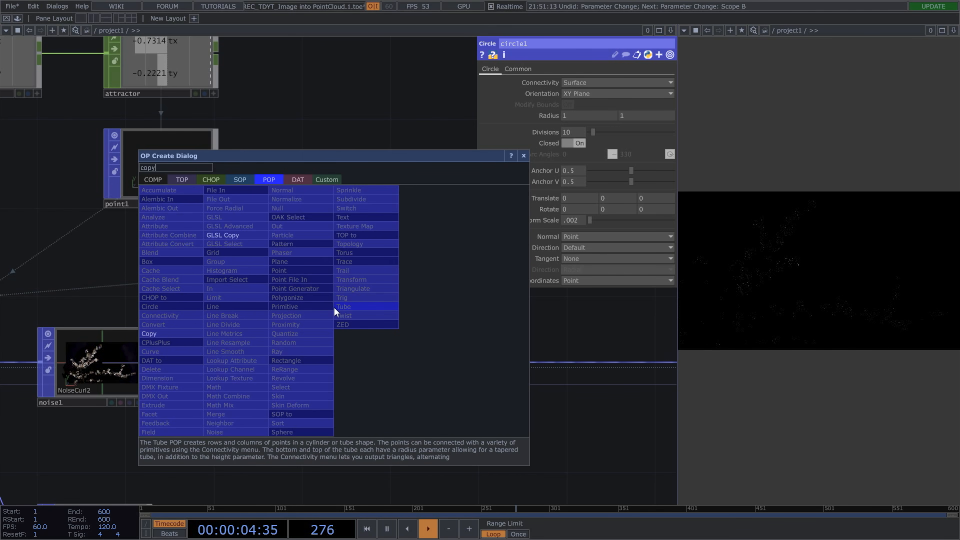
left_click(201, 335)
left_click(333, 336)
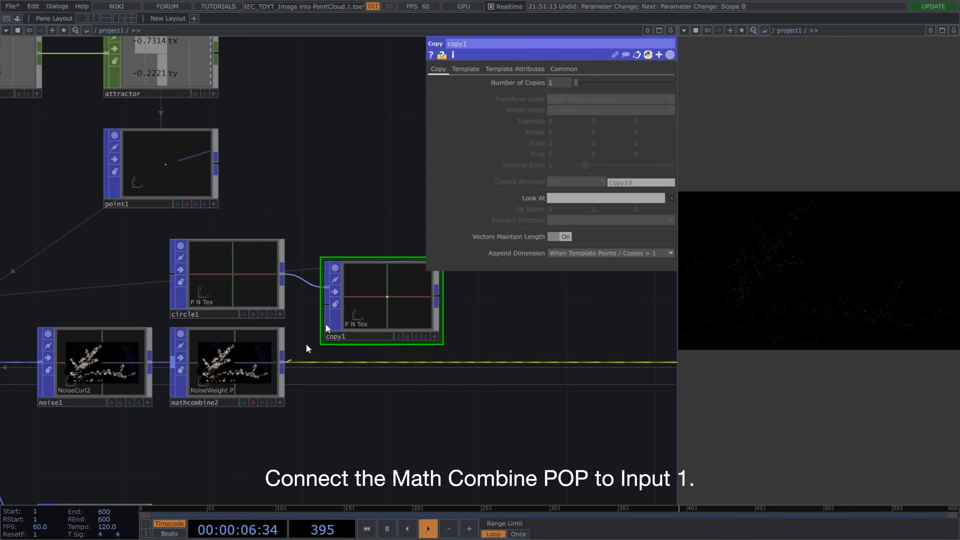
left_click_drag(326, 324, 390, 326)
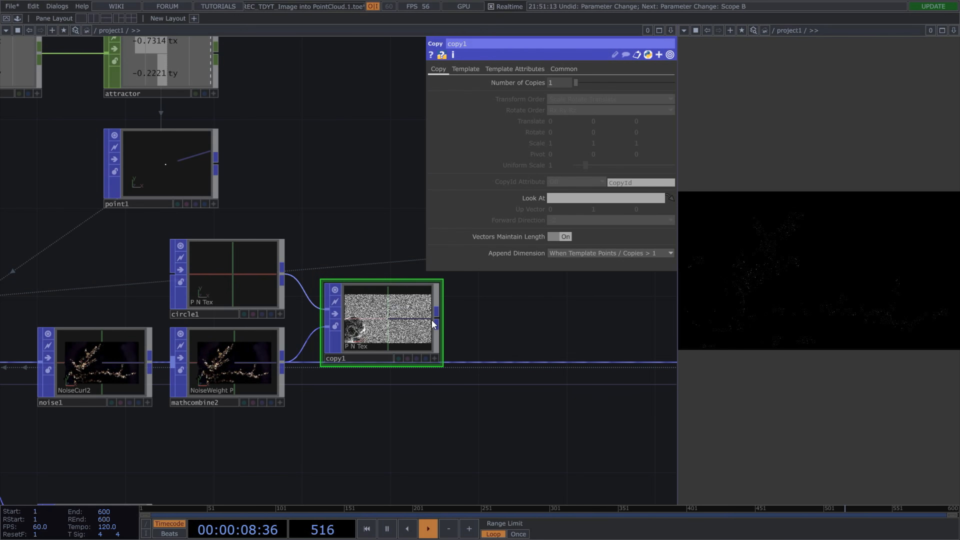
Enable Use Template Point Attribs on the Copy POP with Color as the name, and wire its output into the Null POP
left_click(513, 69)
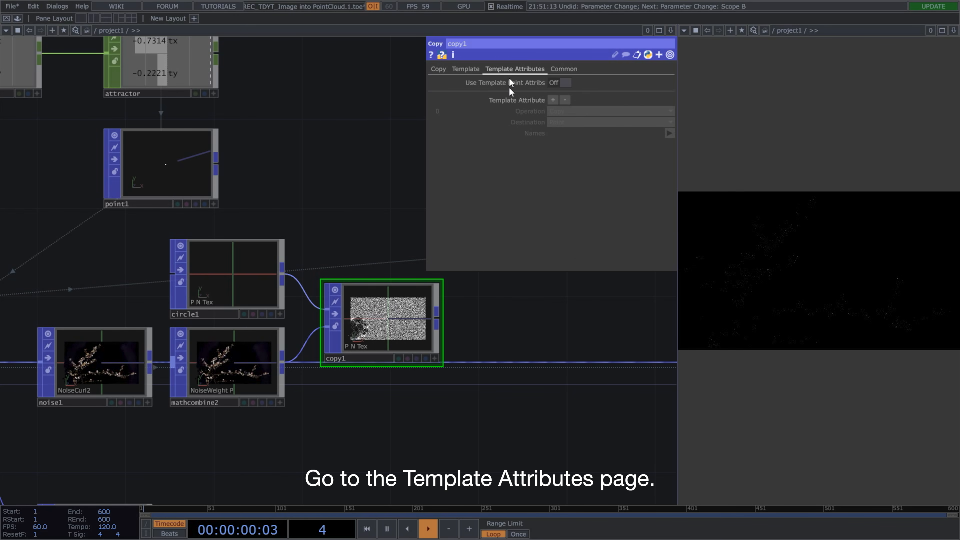
left_click(565, 82)
left_click(669, 133)
left_click(675, 154)
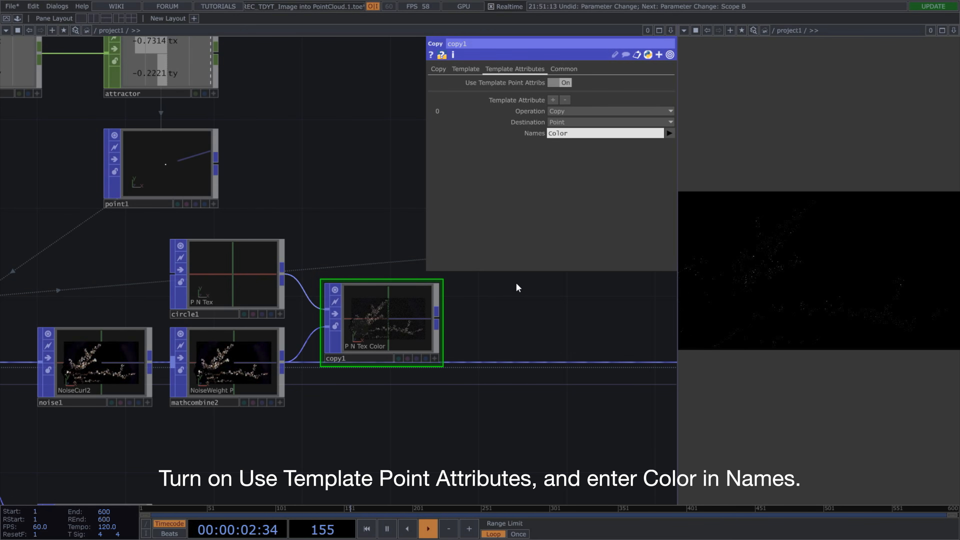
left_click_drag(437, 320, 414, 337)
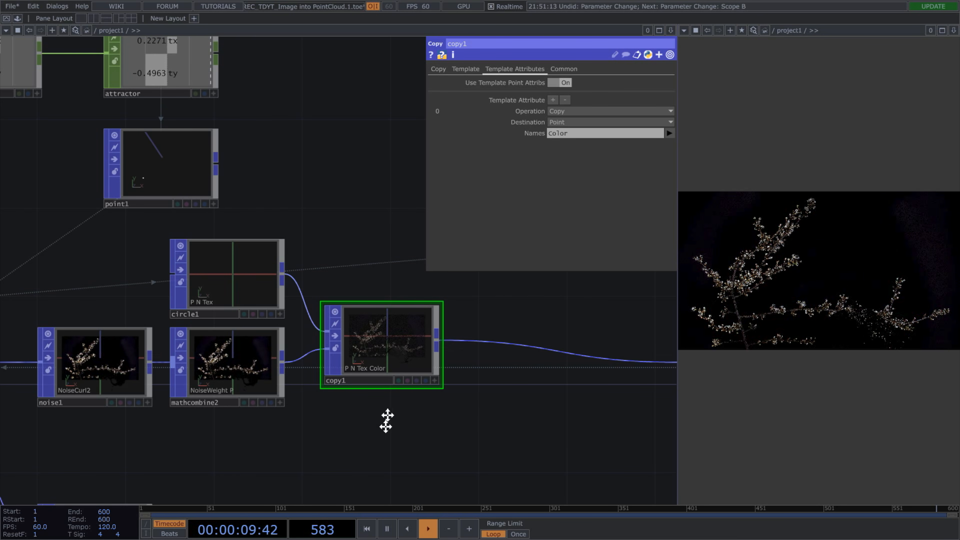
left_click_drag(387, 415, 394, 337)
Branch a Proximity POP off mathcombine2, place it well below the Copy POP and set its Maximum Distance to 0.05
scroll(391, 384, "down", 5)
left_click_drag(391, 382, 352, 373)
right_click(289, 310)
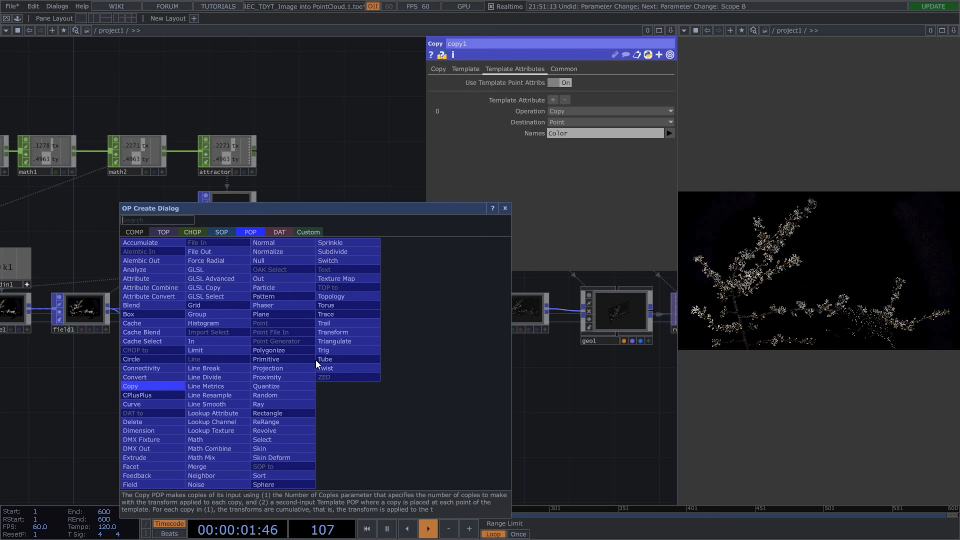
type("pro")
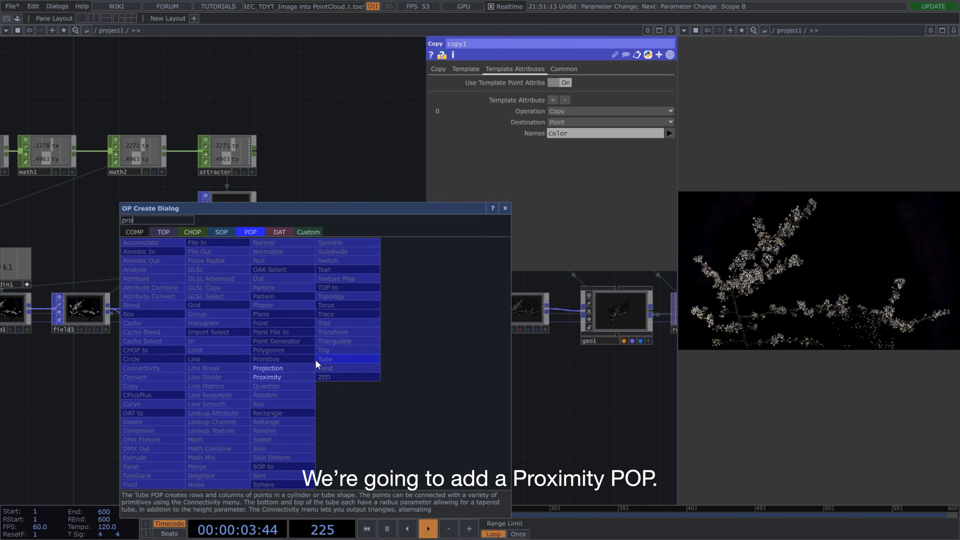
left_click(304, 377)
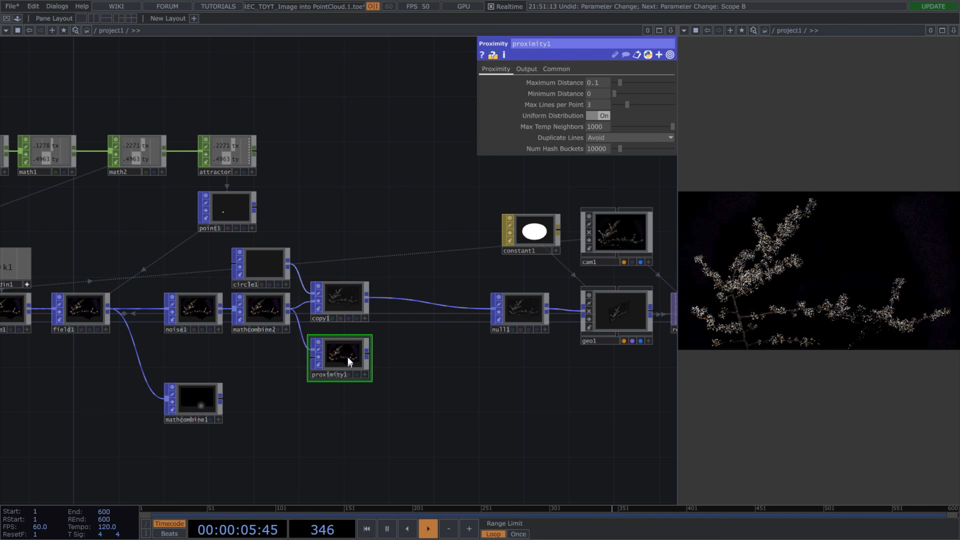
left_click_drag(347, 357, 348, 435)
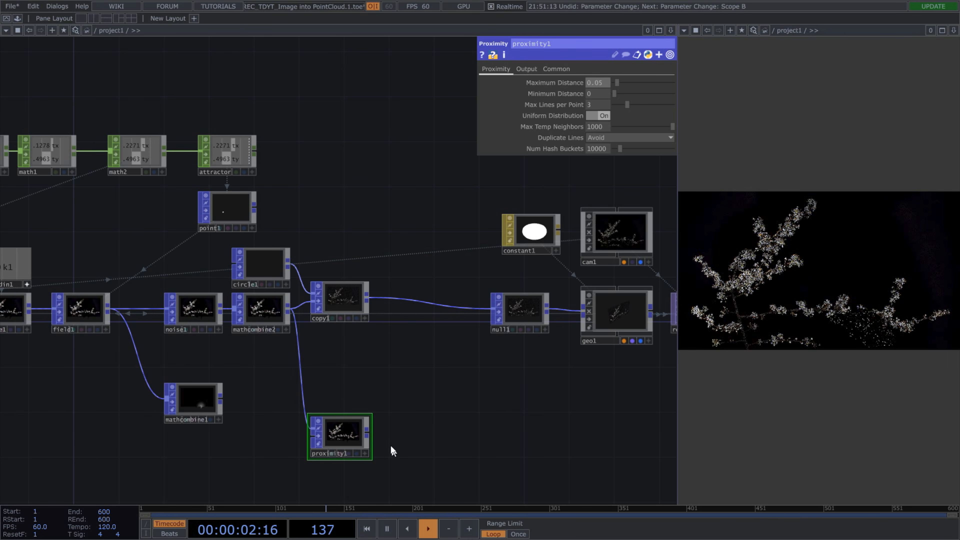
Add an Attribute POP connected to the Proximity POP's output
scroll(382, 438, "up", 3)
left_click_drag(369, 437, 408, 429)
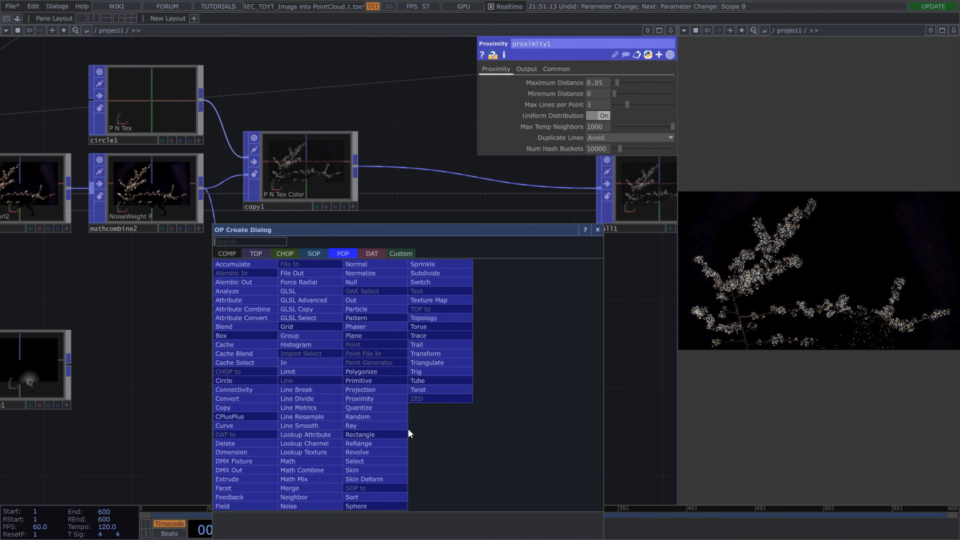
type("attribute")
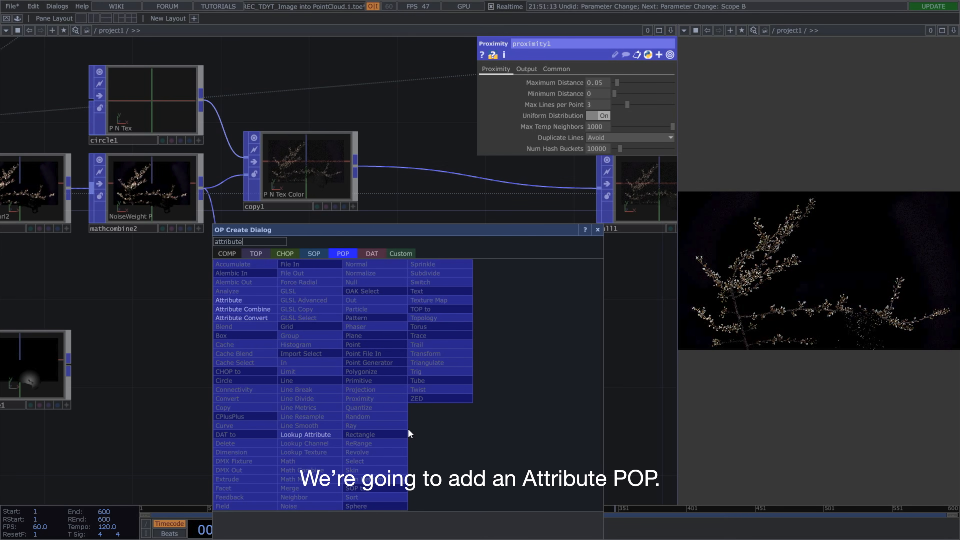
key("Return")
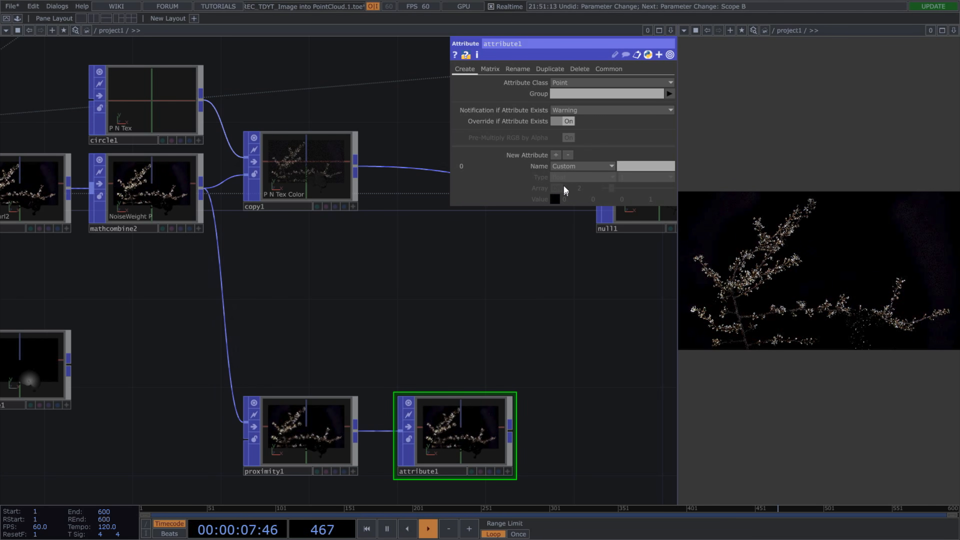
Create a LineWidth attribute in the Attribute POP with a value of 0.04
left_click(563, 167)
left_click(570, 222)
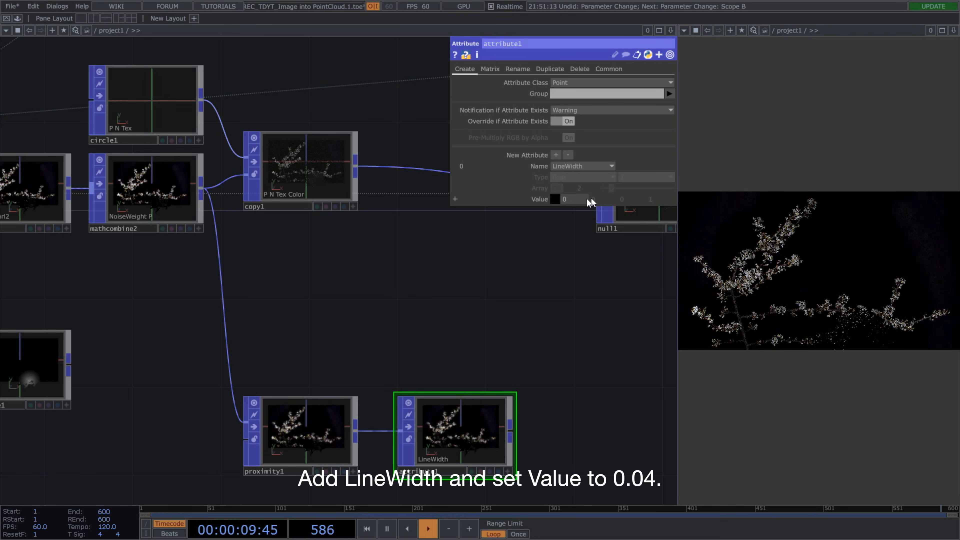
left_click(581, 199)
type("0.04")
key("Return")
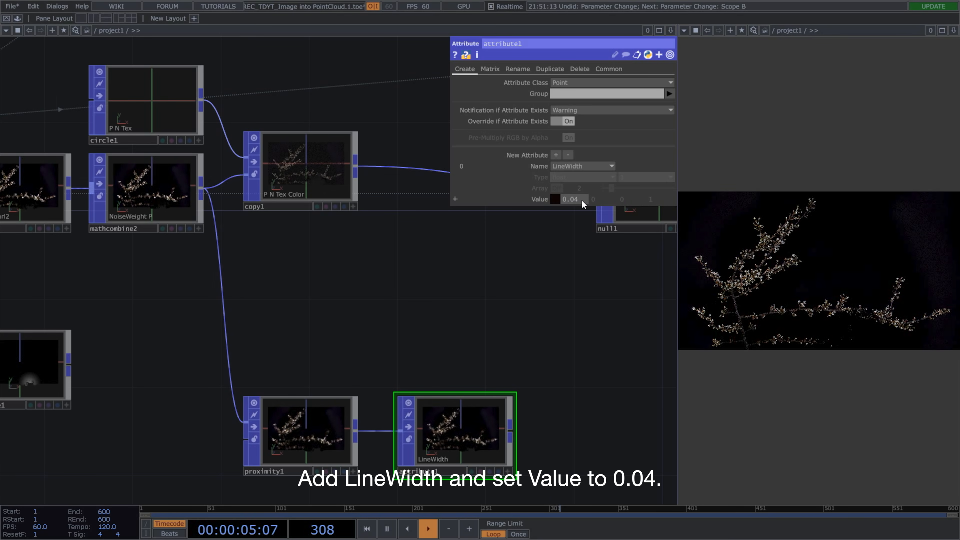
Add a second Geometry COMP fed by the Attribute POP and place it below the first Geometry COMP
scroll(483, 426, "right", 3)
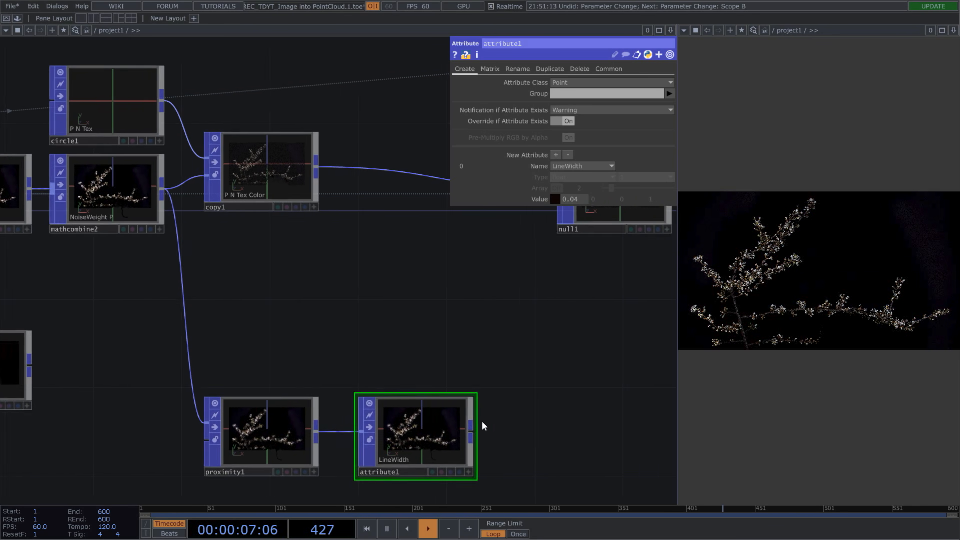
scroll(482, 422, "down", 3)
left_click_drag(482, 422, 316, 456)
right_click(311, 462)
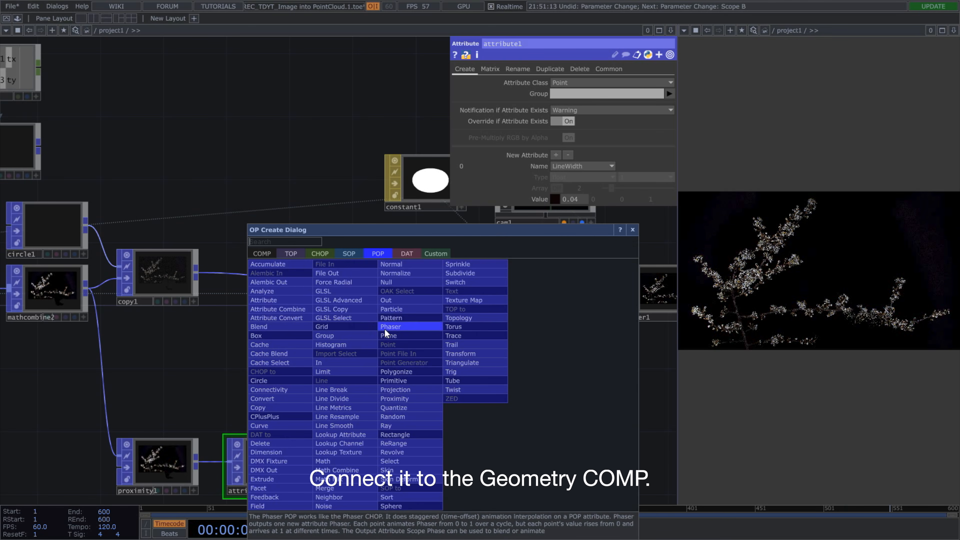
left_click(260, 254)
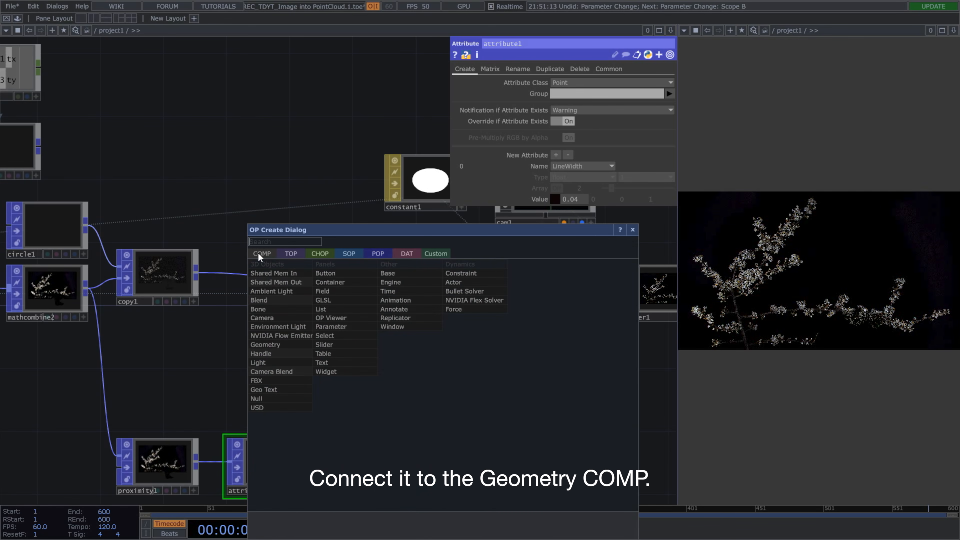
left_click(280, 346)
left_click(502, 455)
left_click_drag(237, 397, 30, 373)
left_click_drag(313, 442, 344, 457)
left_click_drag(247, 365, 279, 307)
Add a Line MAT below the Attribute POP and assign it as the material of the second Geometry COMP
double_click(274, 407)
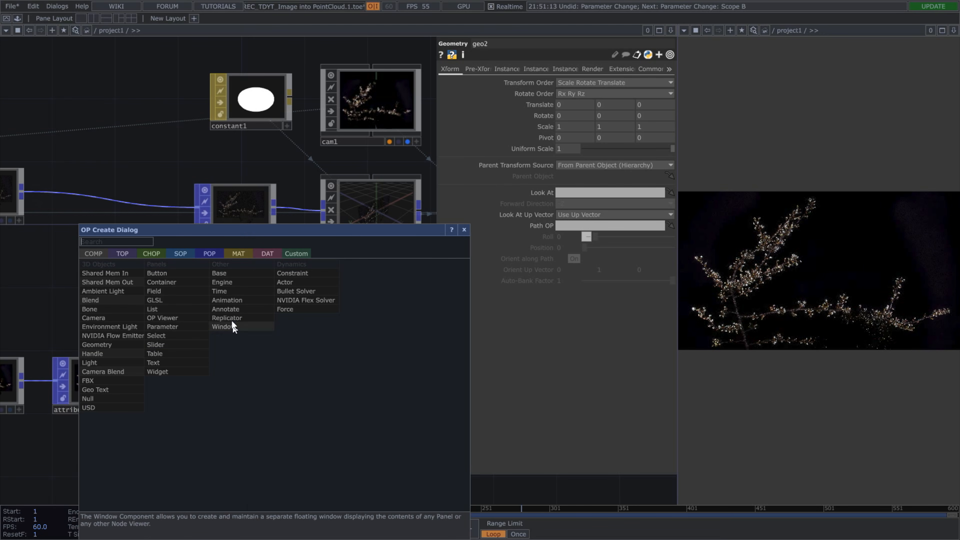
left_click(241, 253)
left_click(145, 300)
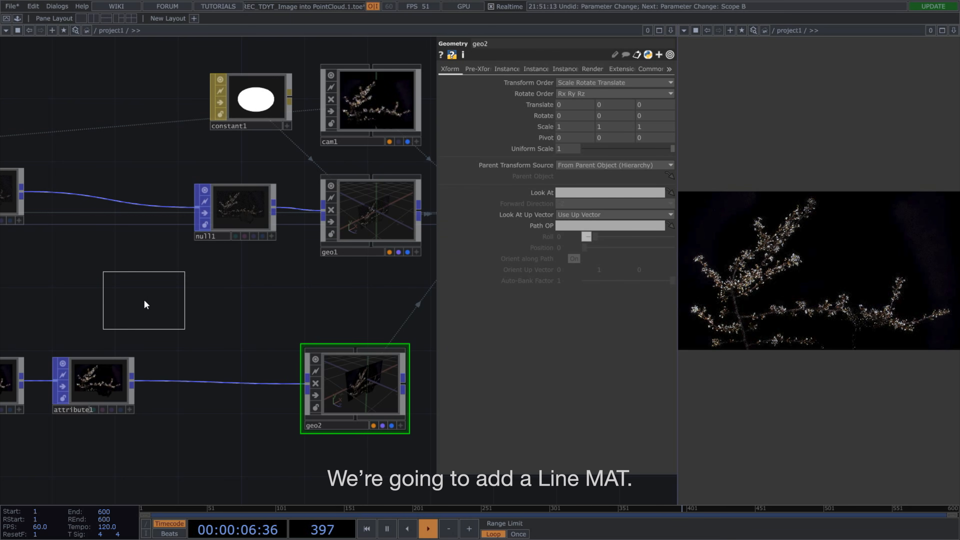
left_click(216, 429)
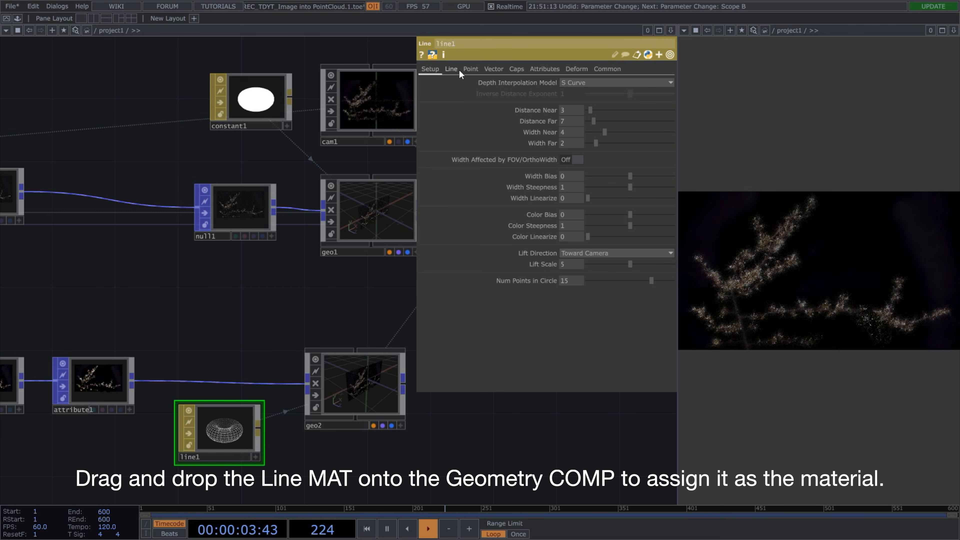
Set the Line MAT's Line Near Color to white, with all three channels at 1
left_click(458, 69)
left_click(563, 140)
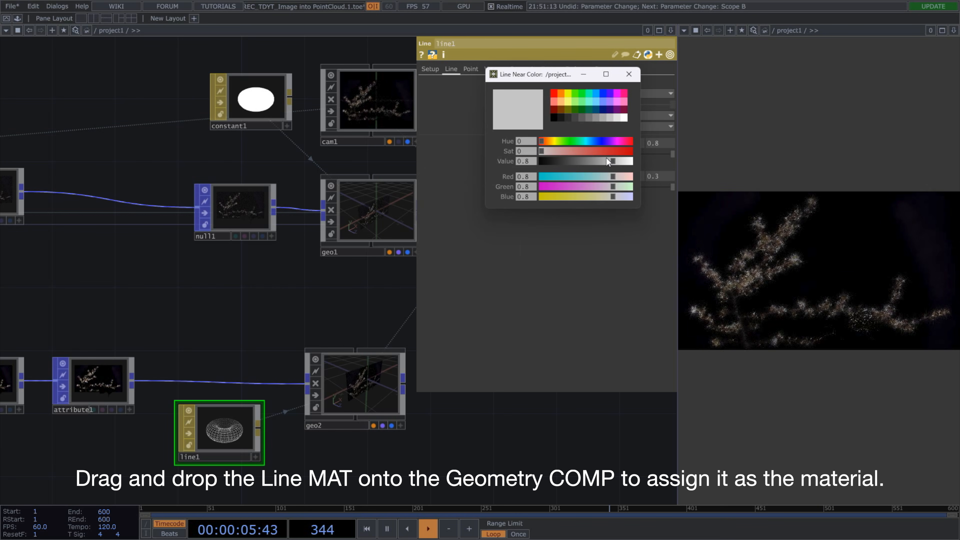
left_click_drag(607, 162, 650, 162)
left_click(629, 74)
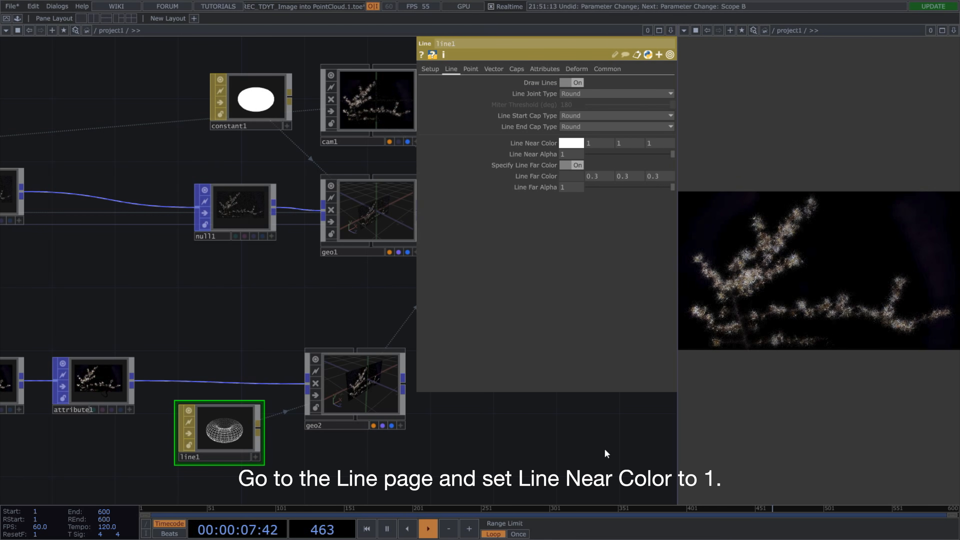
Move out1 farther from the Render TOP and insert a Bloom TOP on the connection between them
left_click_drag(503, 467, 242, 465)
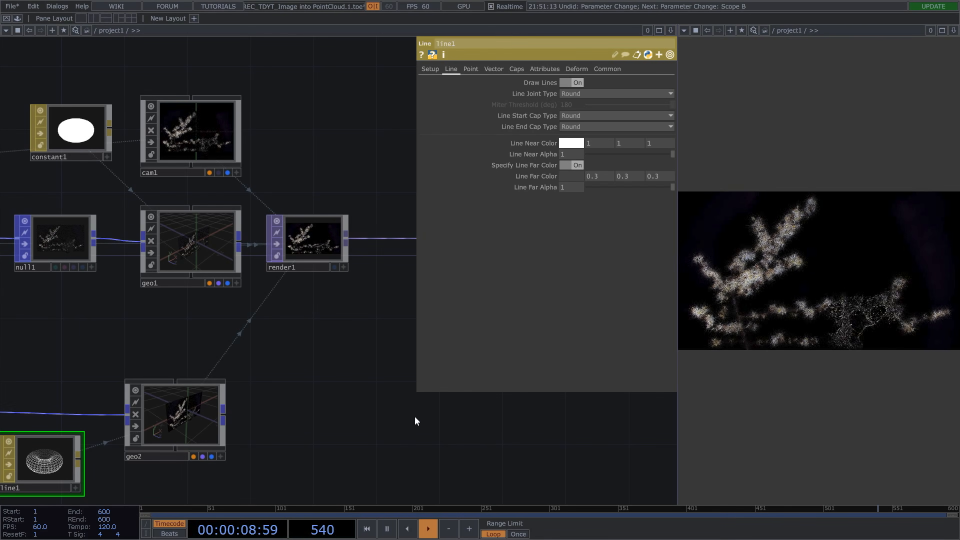
scroll(415, 418, "up", 2)
scroll(268, 397, "right", 3)
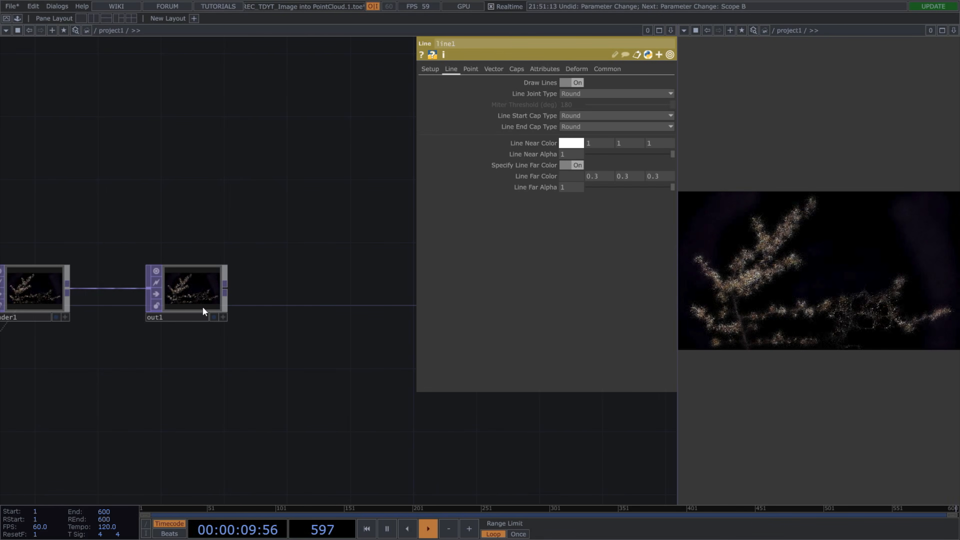
left_click_drag(204, 311, 441, 310)
right_click(198, 287)
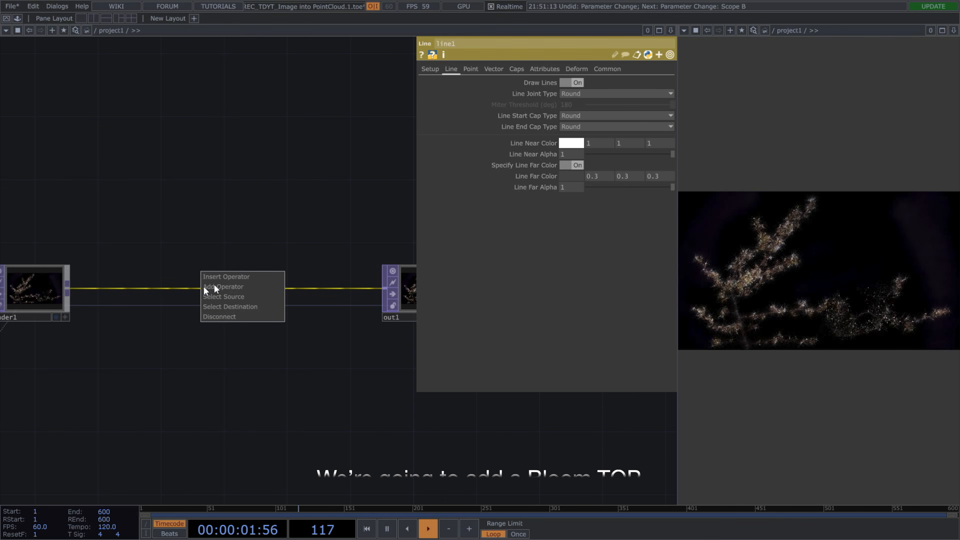
left_click(219, 276)
type("bloom")
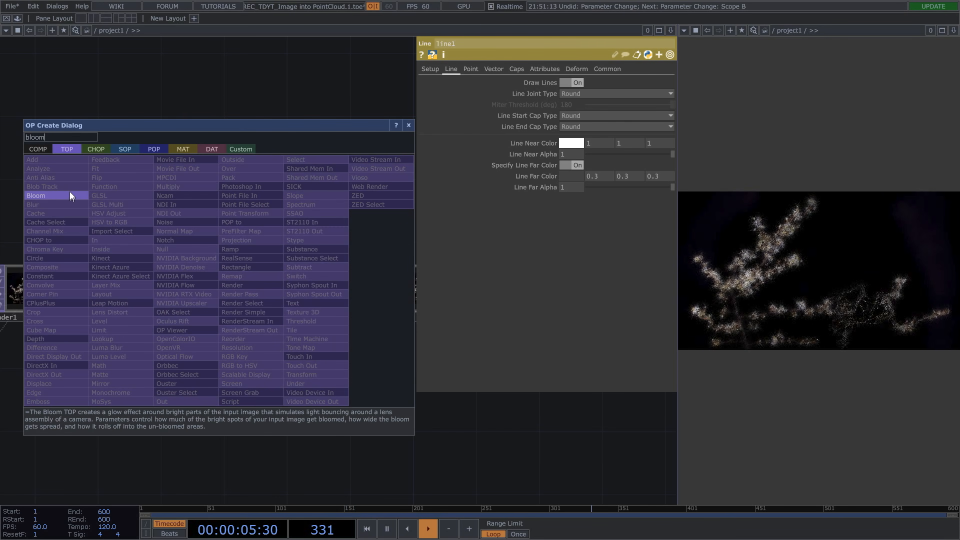
left_click(69, 195)
left_click(246, 303)
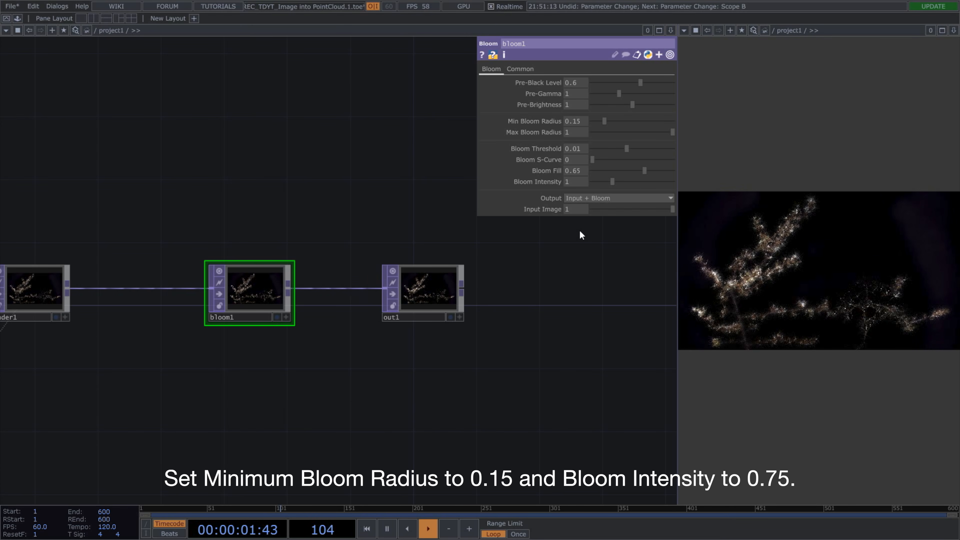
Set the Bloom TOP's Bloom Intensity to 0.75
left_click(577, 182)
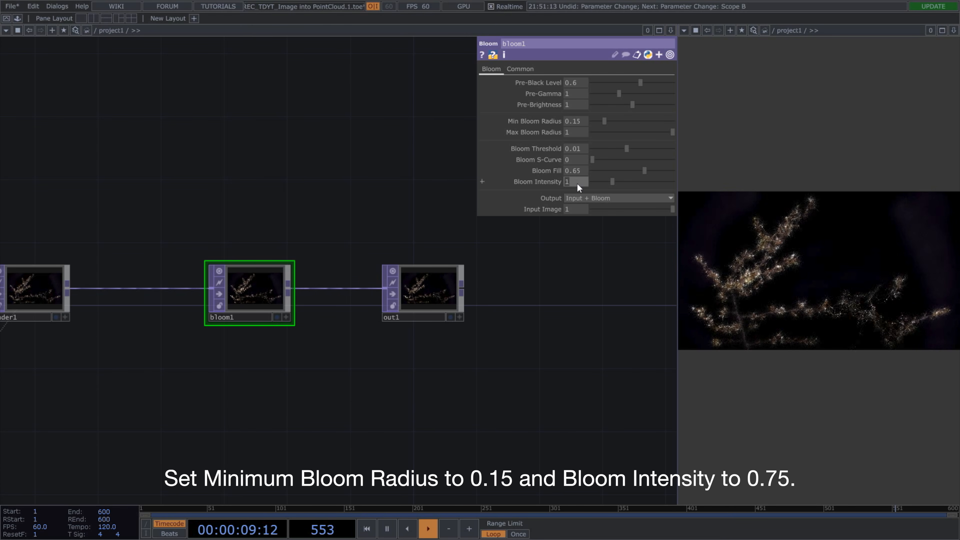
type(".")
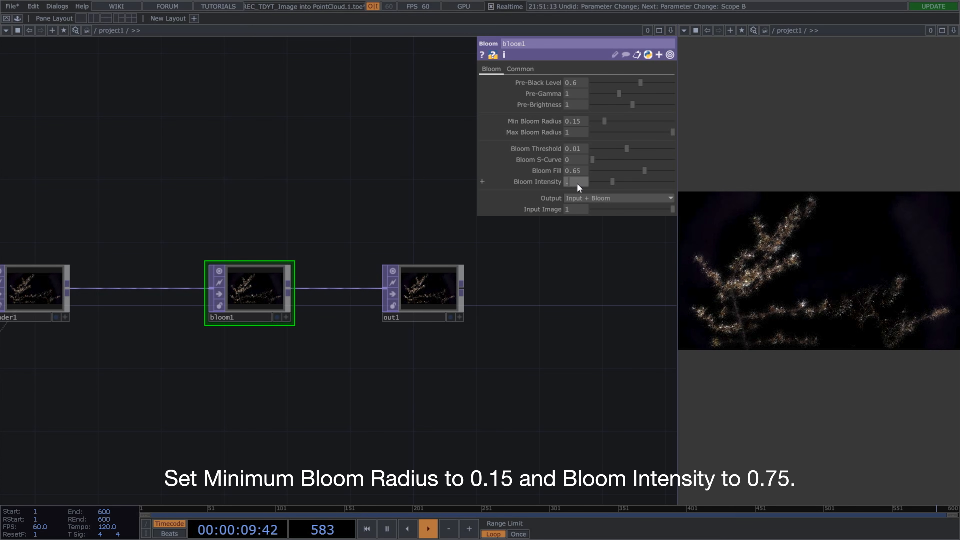
type("75")
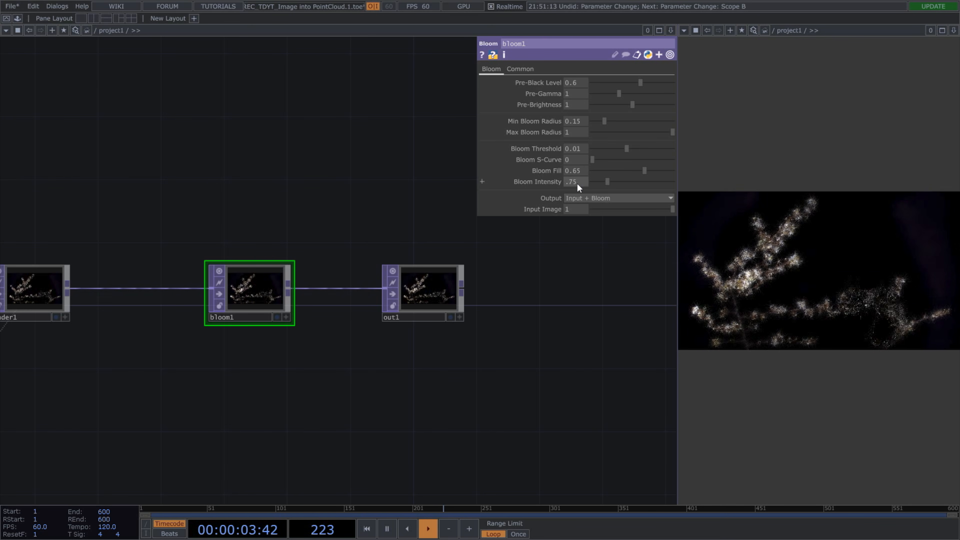
Insert a Level TOP between the Bloom TOP and out1, space out1 apart, and set Brightness 1 to 1.5
right_click(327, 291)
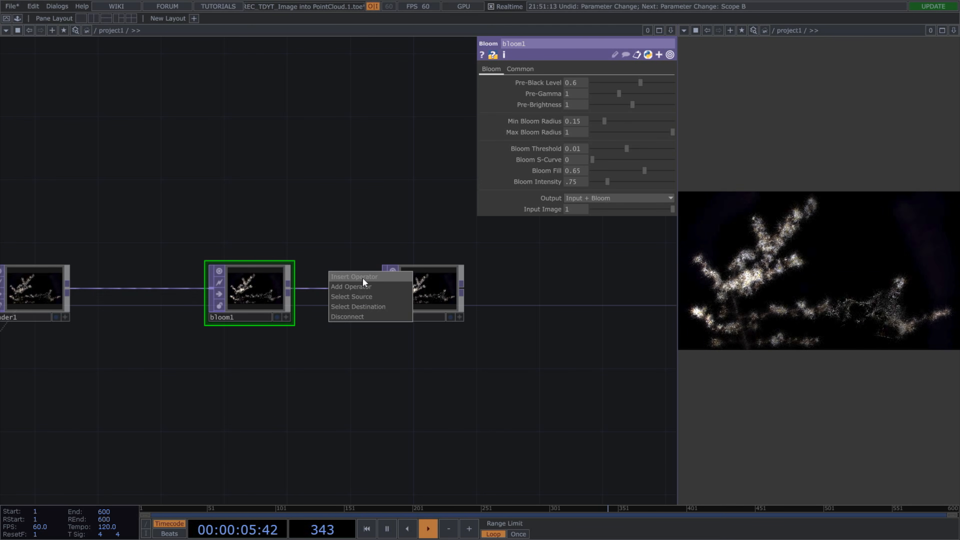
left_click(365, 281)
type("level")
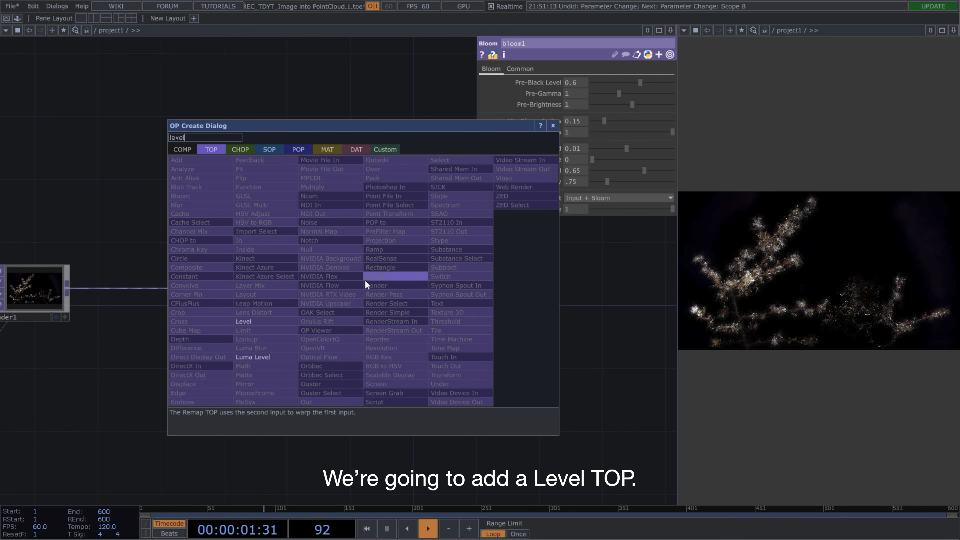
left_click(281, 322)
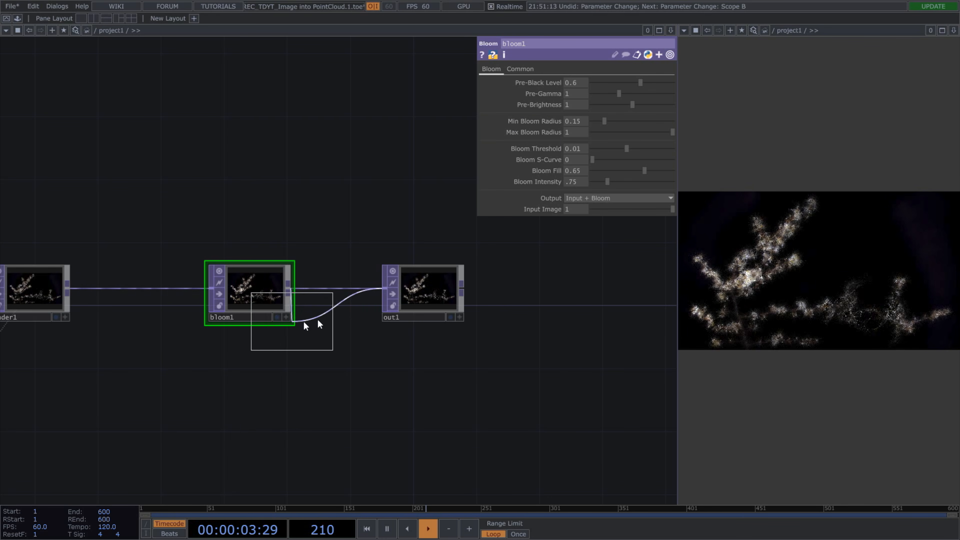
left_click(345, 301)
left_click_drag(405, 302, 439, 297)
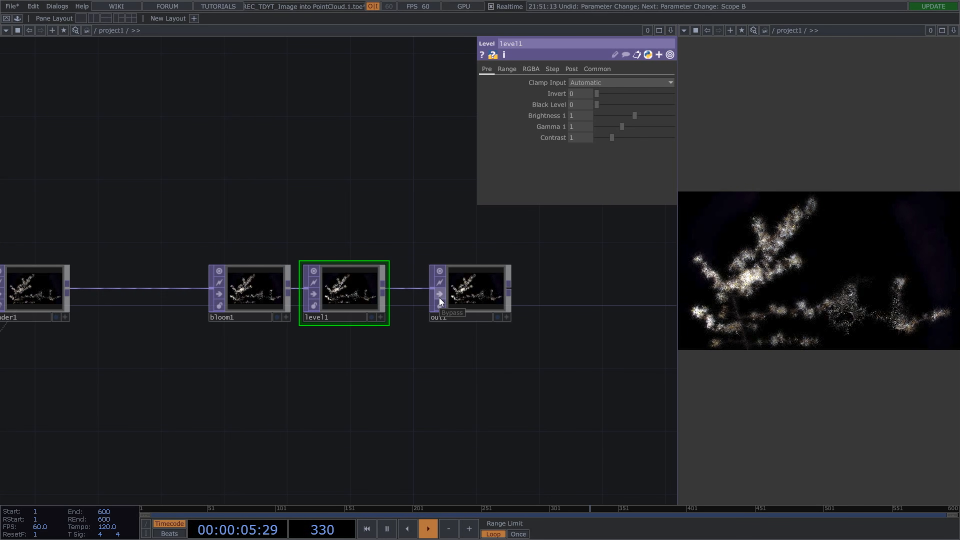
left_click(590, 116)
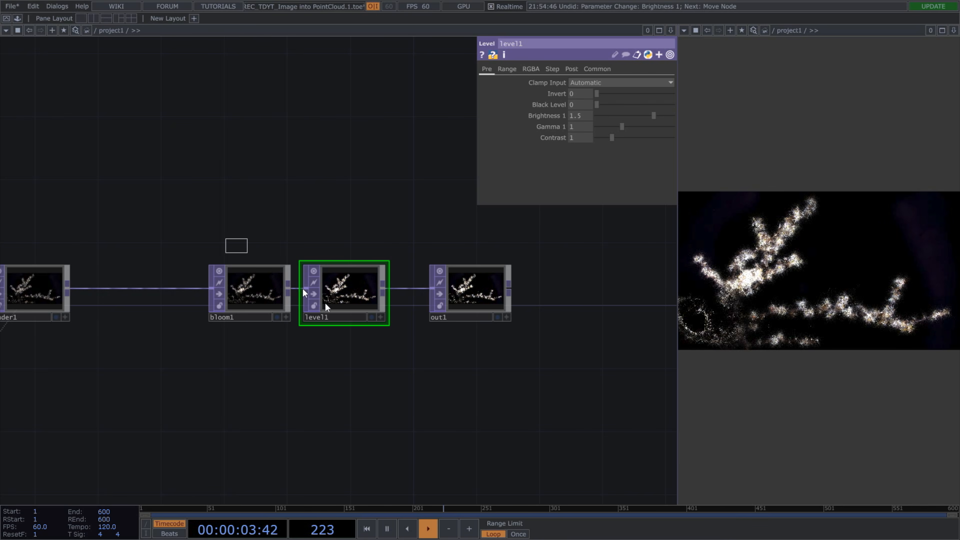
Move the Bloom, Level and Out TOPs together away from the Render TOP to make room for more operators
left_click_drag(324, 302, 429, 320)
left_click_drag(305, 295, 375, 291)
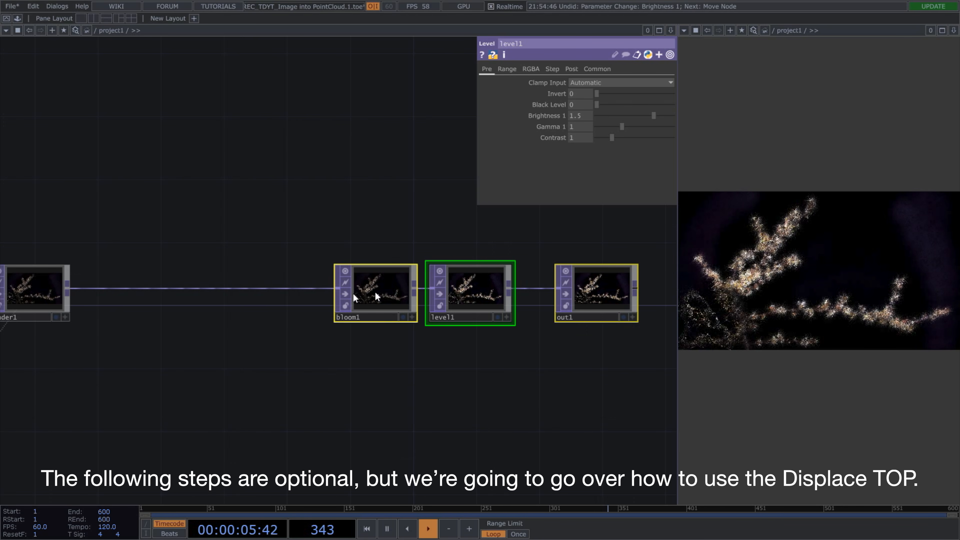
left_click(186, 292)
left_click_drag(110, 334, 221, 324)
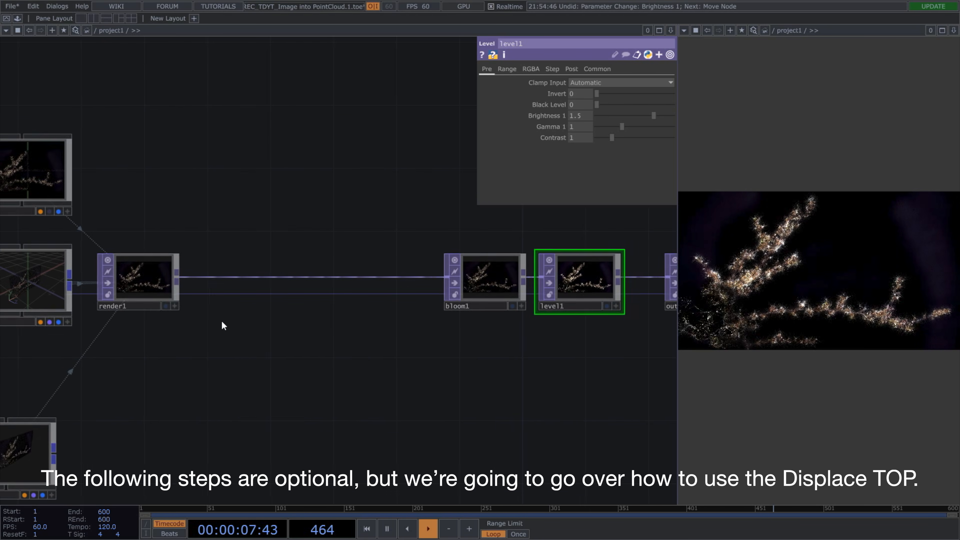
Add a Select TOP below the Render TOP
scroll(221, 324, "down", 5)
left_click_drag(206, 410, 315, 341)
key("Tab")
type("se")
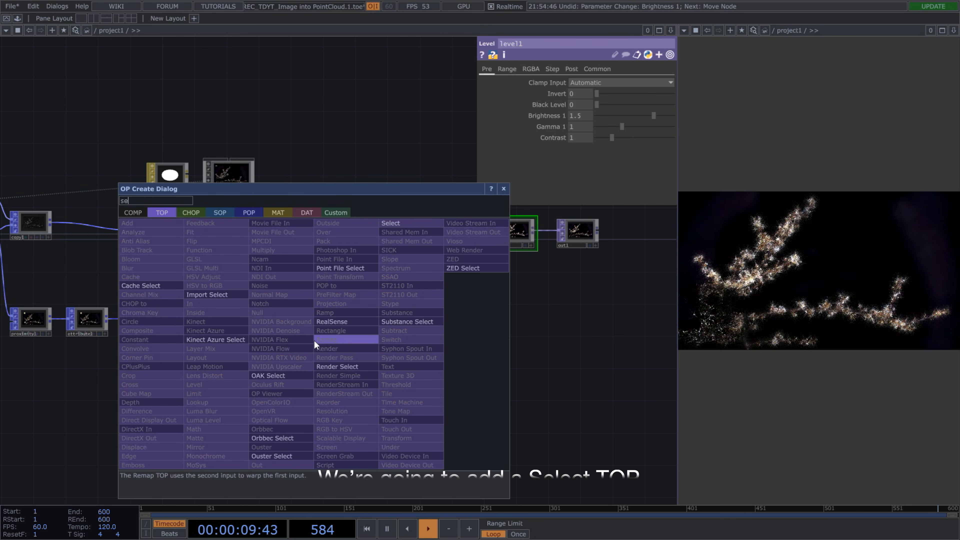
left_click(404, 223)
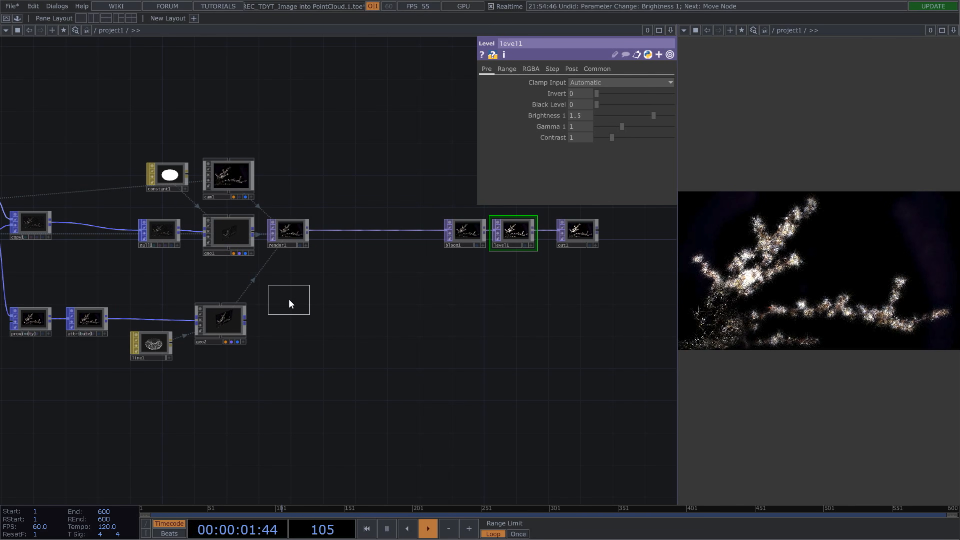
left_click(287, 298)
Set the Select TOP's TOP reference to the source operator at the start of the network
left_click_drag(319, 277, 698, 333)
scroll(357, 332, "down", 3)
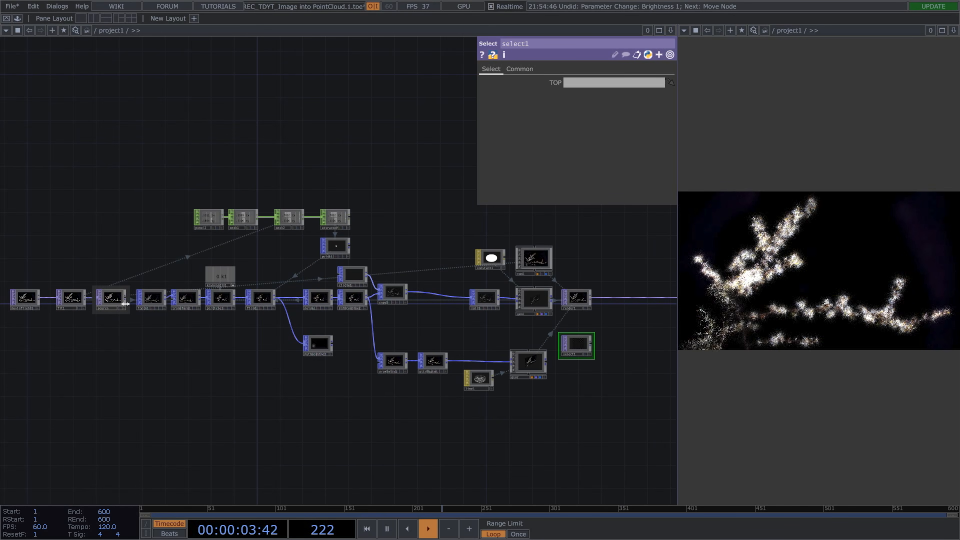
left_click_drag(118, 300, 584, 85)
left_click_drag(435, 350, 242, 401)
scroll(437, 368, "up", 5)
left_click_drag(393, 344, 368, 325)
scroll(370, 333, "up", 2)
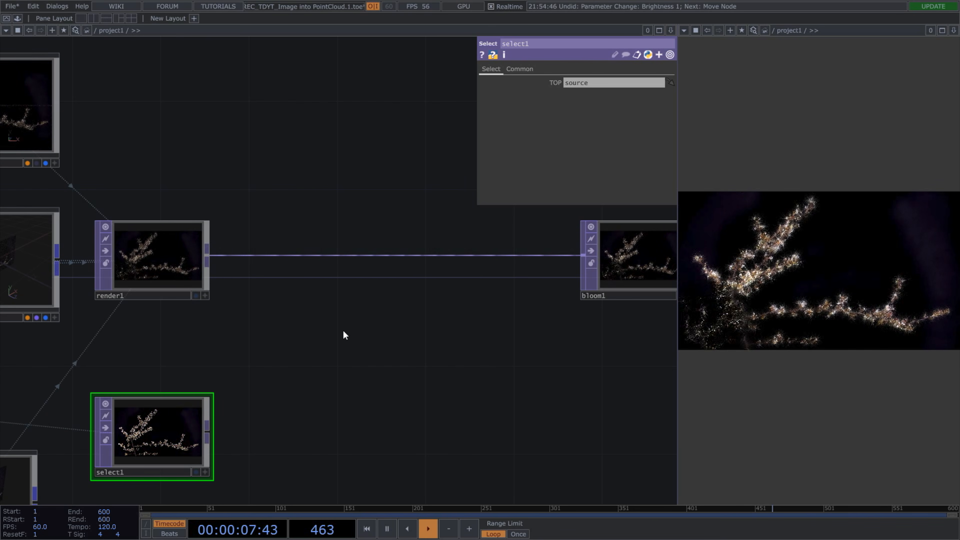
Add a Displace TOP with the Render TOP as its first input and the Select TOP as its second
key("Tab")
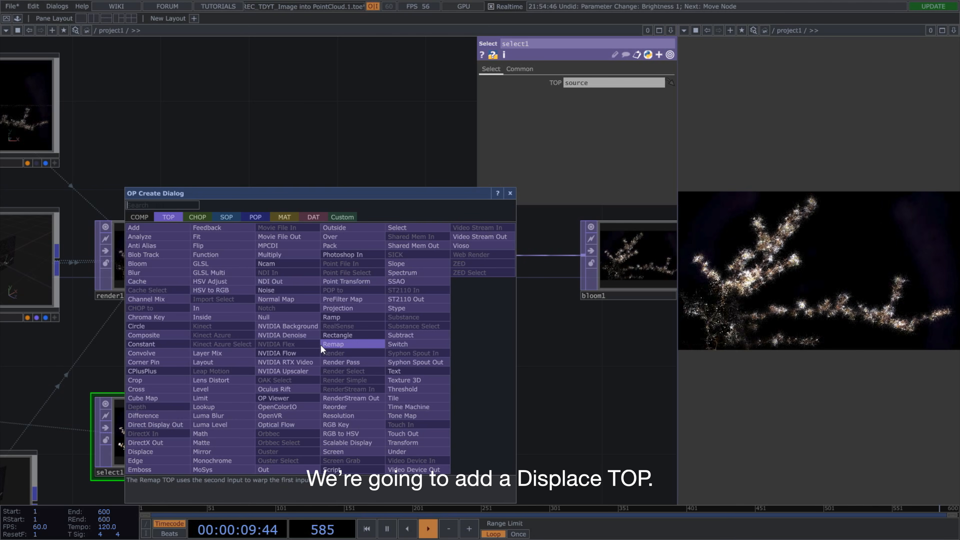
type("dis")
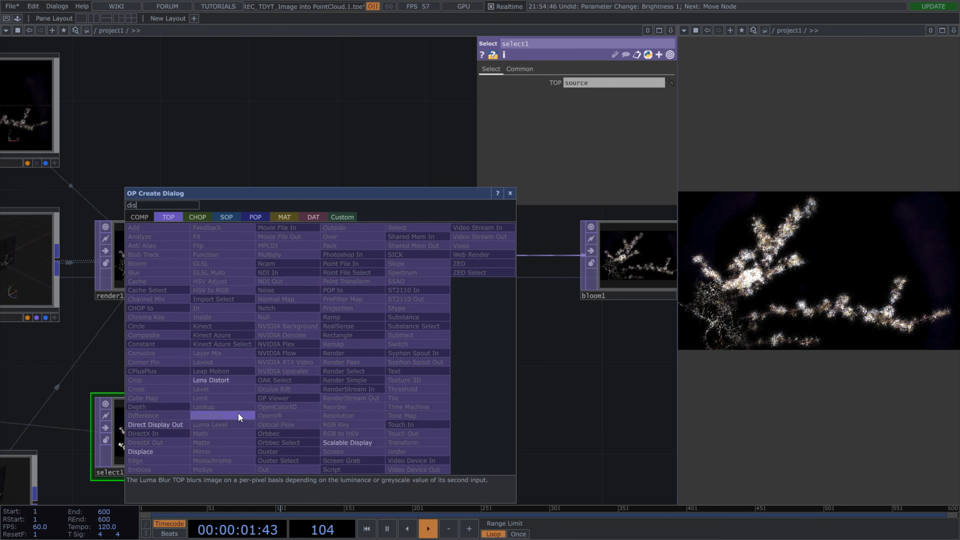
left_click(178, 452)
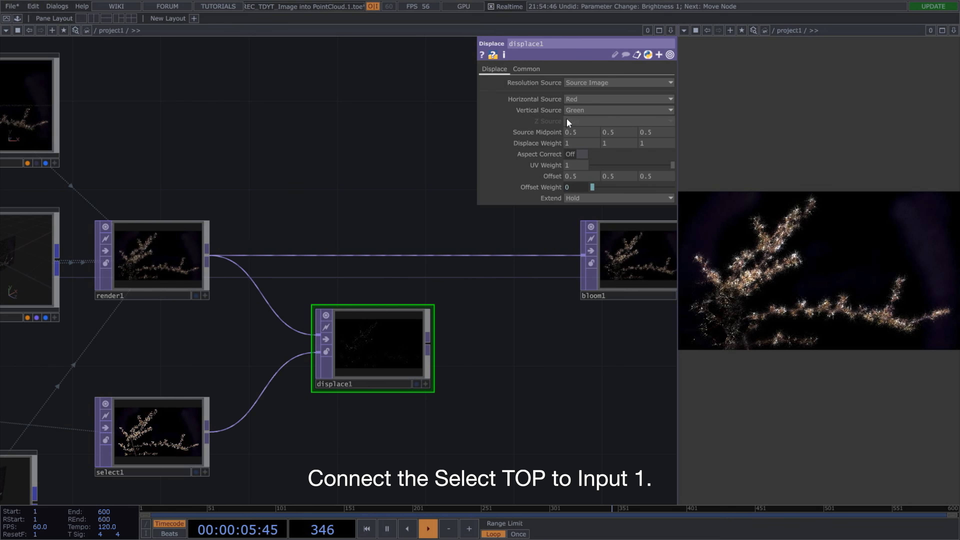
Set the Displace TOP's Horizontal Source to Blue and all three Displace Weight values to 0.03
left_click(567, 102)
left_click(567, 126)
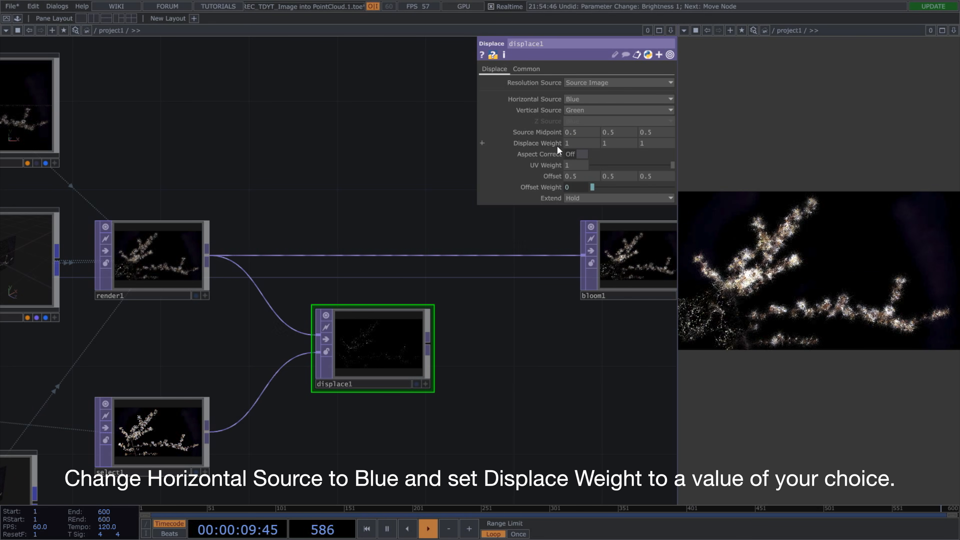
middle_click_drag(557, 146, 557, 151)
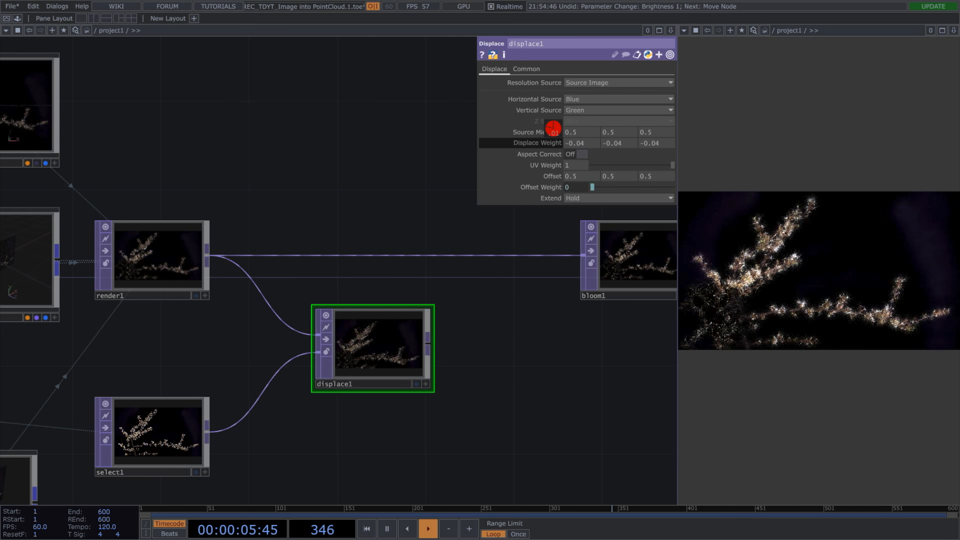
middle_click_drag(553, 128, 552, 133)
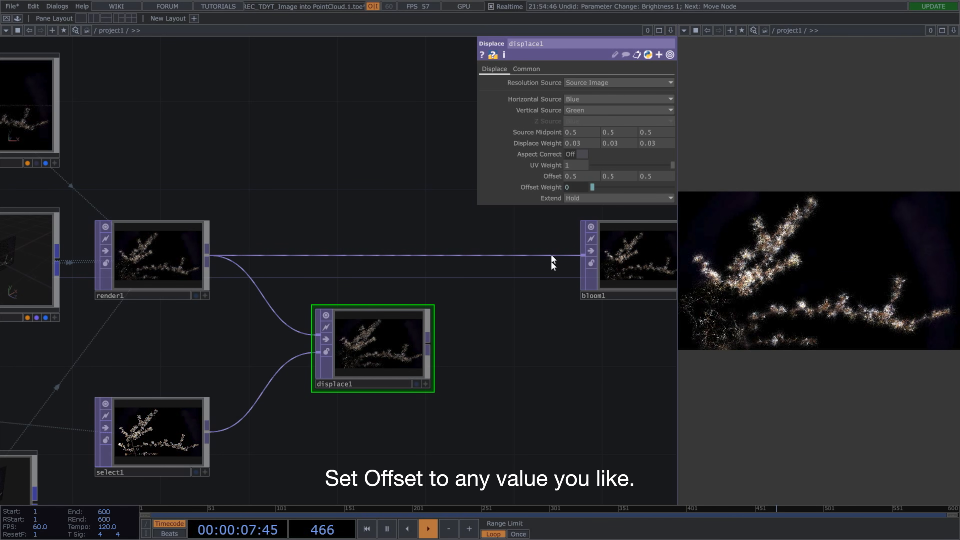
Connect the Displace TOP's output to the Bloom TOP, replacing the direct Render TOP connection
left_click_drag(431, 349, 589, 252)
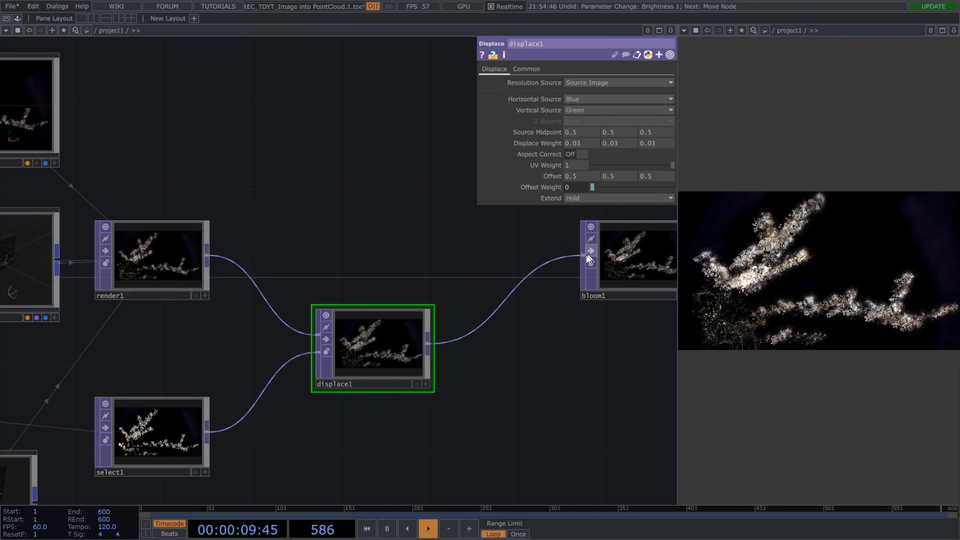
scroll(495, 318, "up", 2)
left_click_drag(487, 310, 476, 273)
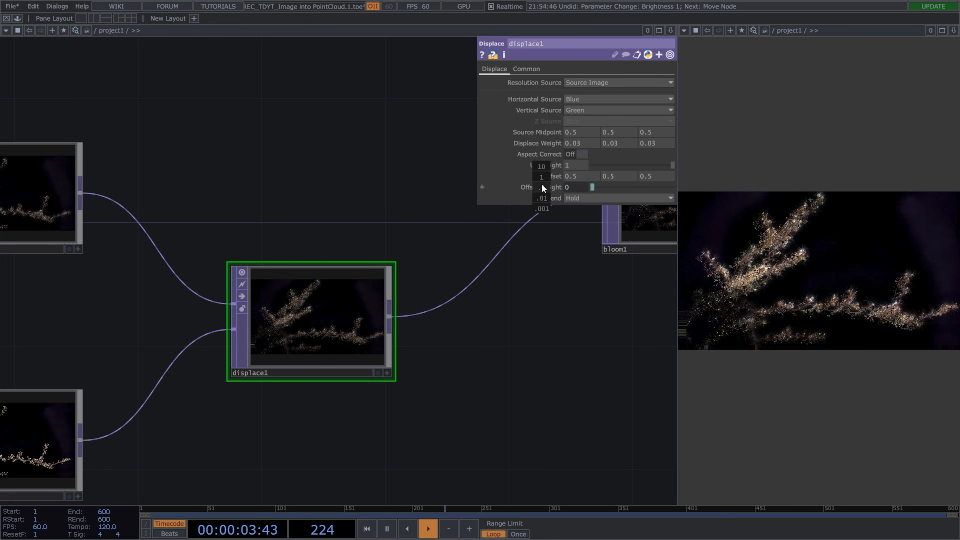
Try an Offset of 0.61 on all three components of the Displace TOP, and undo the change
mouse_move(545, 176)
middle_mouse_down()
mouse_move(545, 185)
mouse_move(542, 167)
middle_mouse_up()
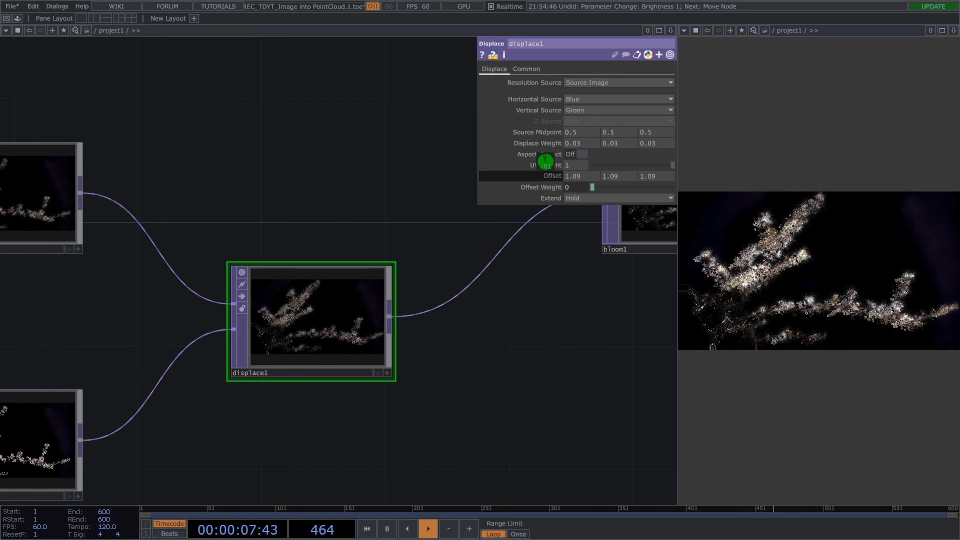
middle_click_drag(545, 161, 550, 178)
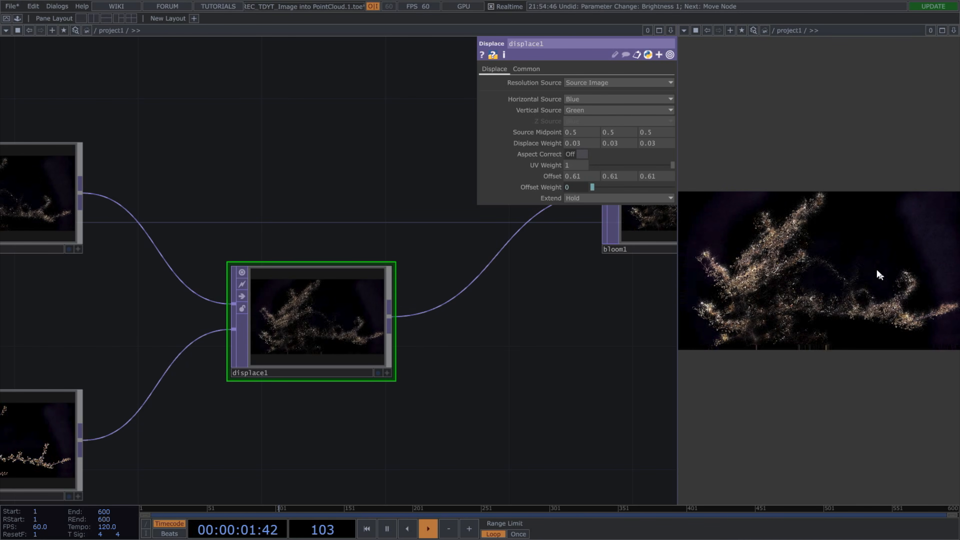
key("ctrl+z")
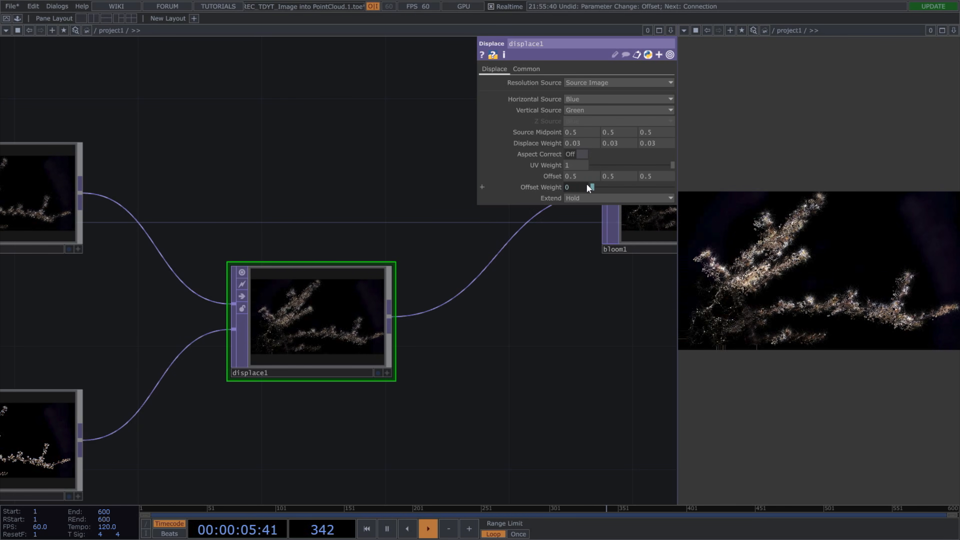
Set the Displace TOP's Extend mode to Mirror
left_click(580, 197)
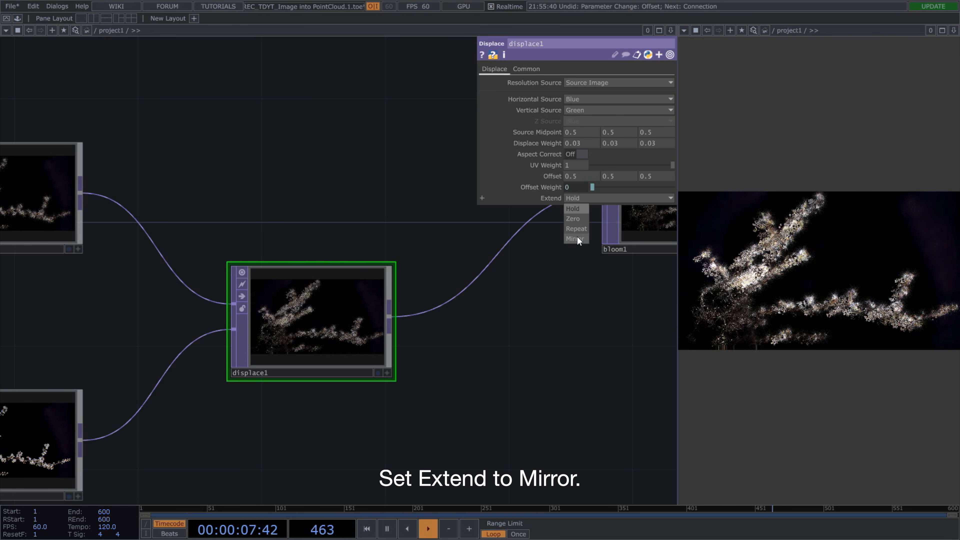
left_click(575, 242)
Close the separate output pane and go up to the root network to view the project1 container enlarged
scroll(446, 330, "down", 10)
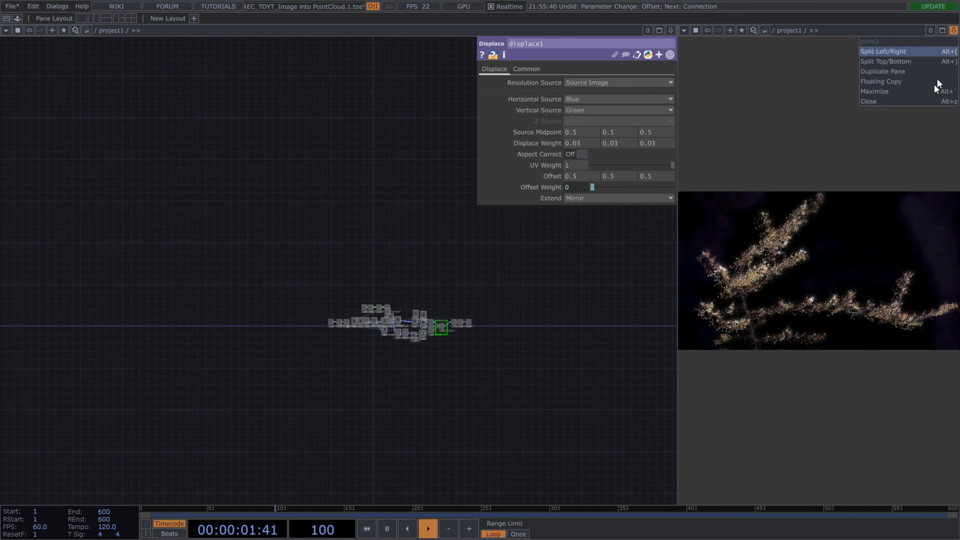
left_click(929, 101)
scroll(543, 299, "down", 3)
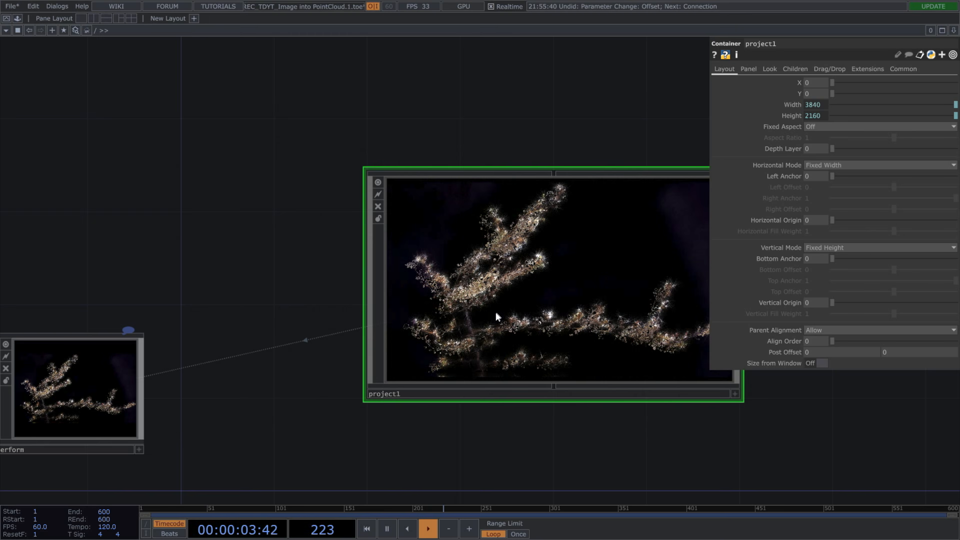
left_click_drag(530, 142, 419, 140)
scroll(480, 147, "up", 3)
left_click_drag(482, 151, 455, 110)
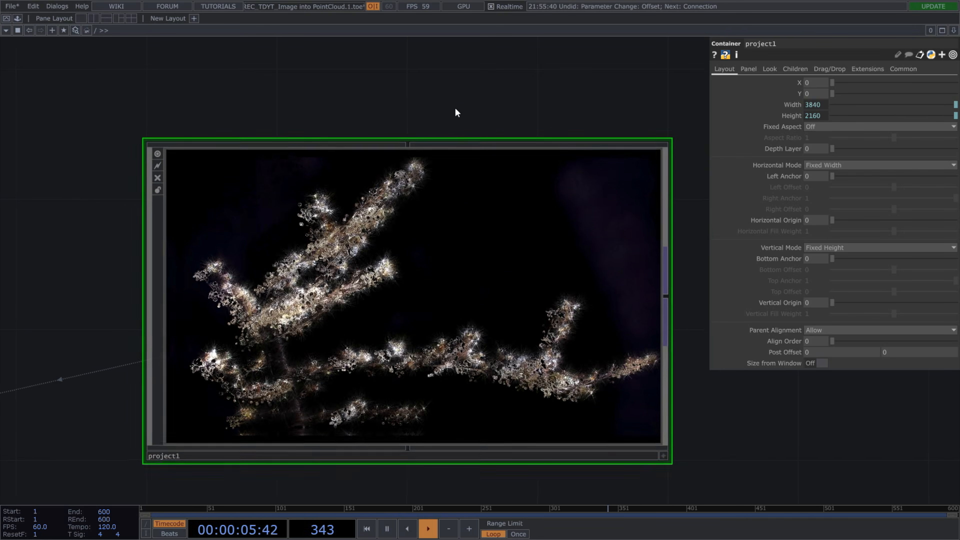
scroll(739, 434, "up", 3)
left_click_drag(740, 433, 796, 453)
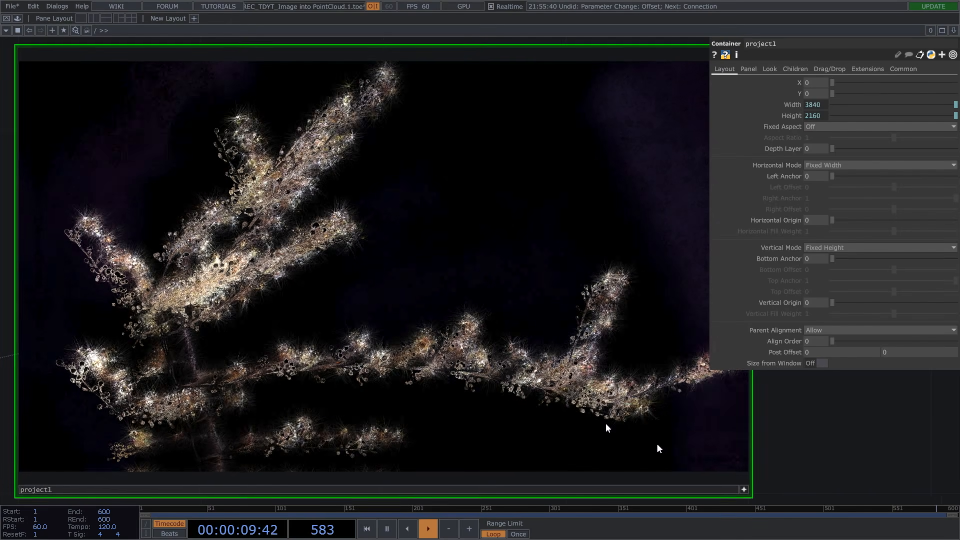